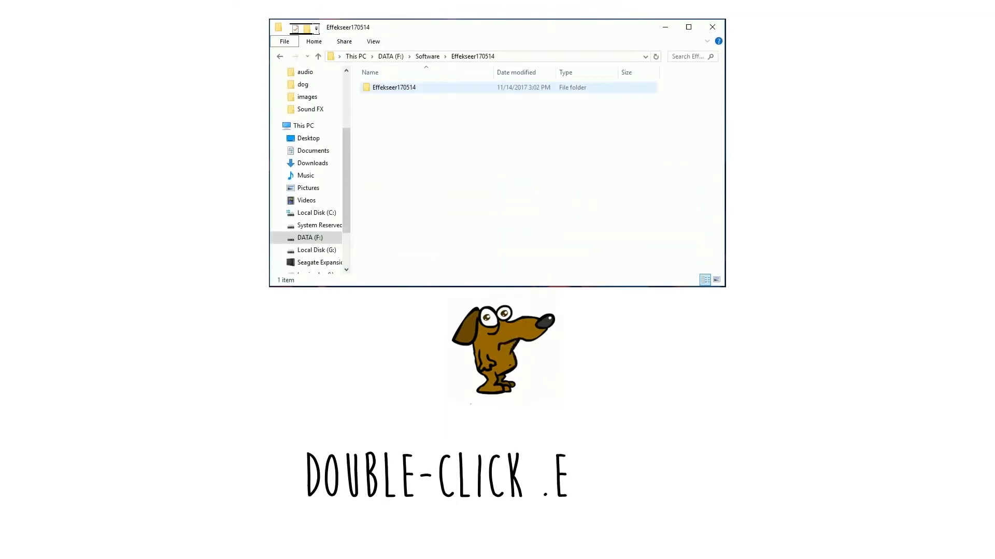
Launch Effekseer.exe from the Effekseer170514 > Tool folder.
{"action": "double_click", "coordinate": [367, 89]}
{"action": "double_click", "coordinate": [378, 119]}
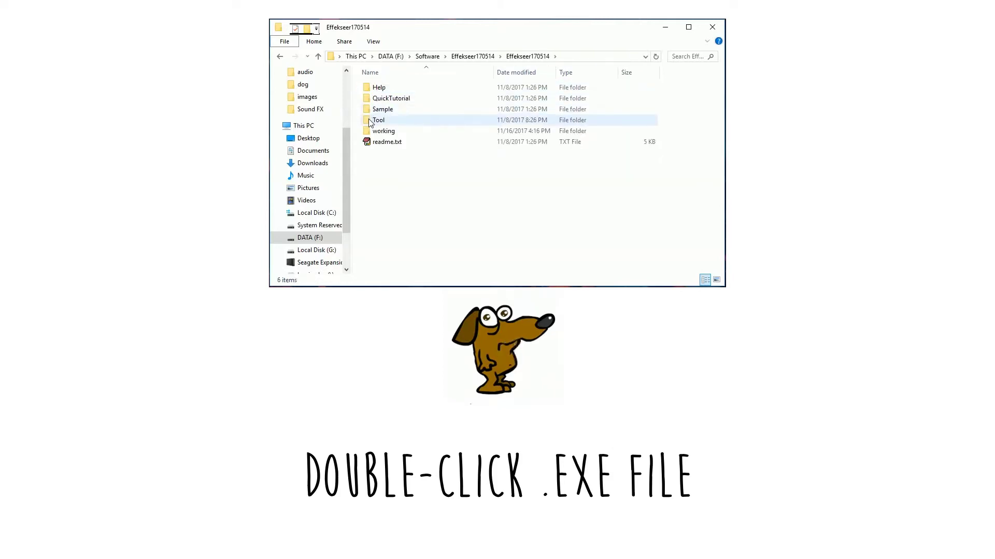
{"action": "double_click", "coordinate": [389, 160]}
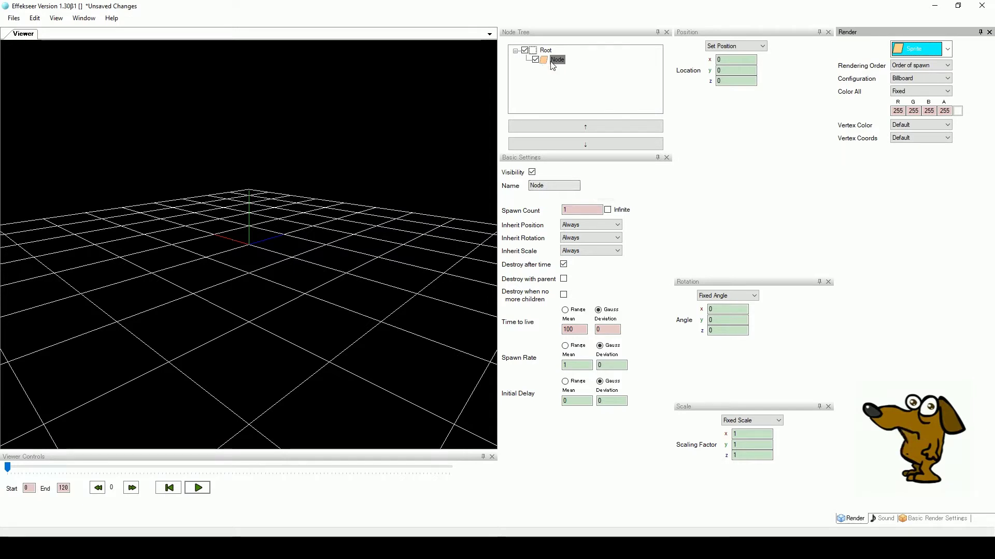
Keep Sprite rendering and load Sample/00_Basic/Texture/Particle04_bokashistrong_hard.png as the Node's texture.
{"action": "left_click", "coordinate": [948, 49]}
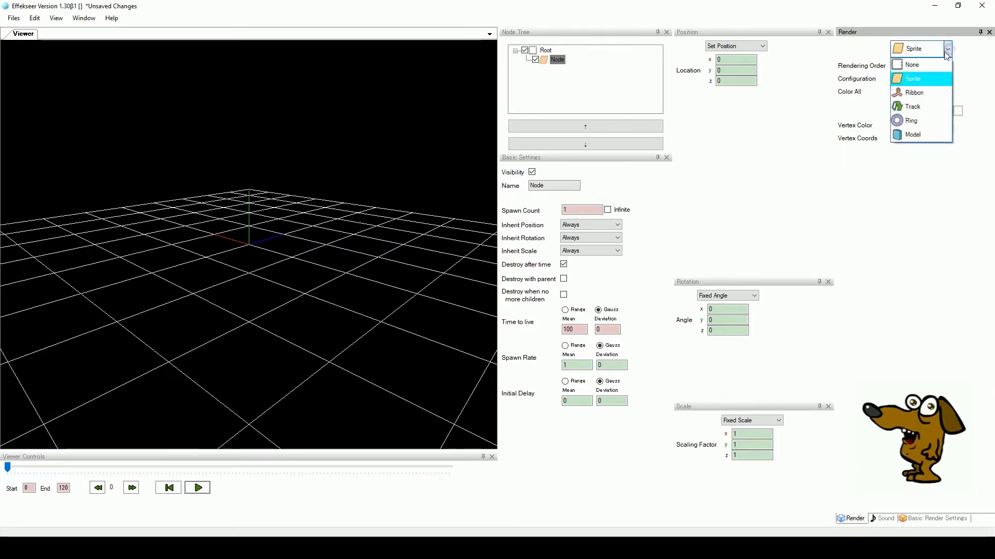
{"action": "left_click", "coordinate": [906, 80]}
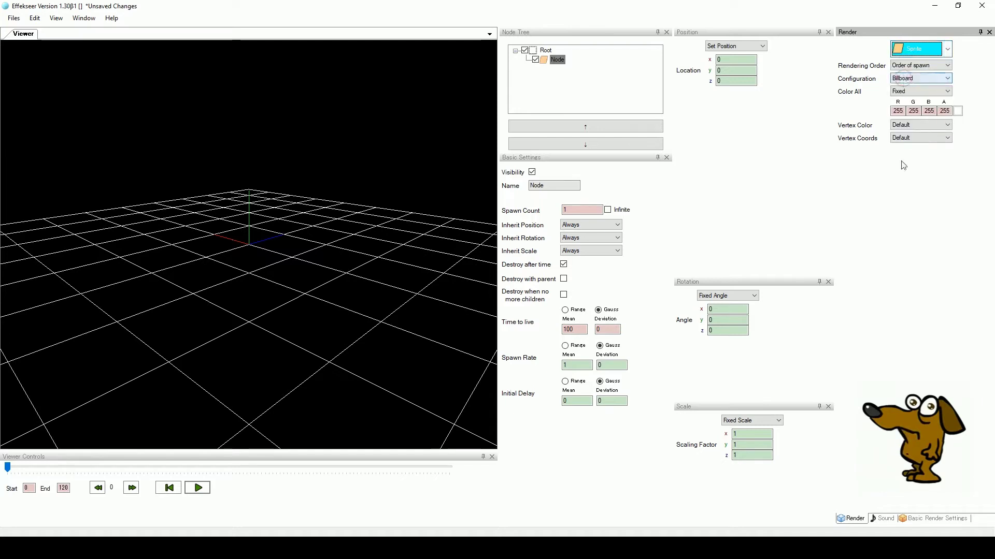
{"action": "left_click", "coordinate": [933, 519]}
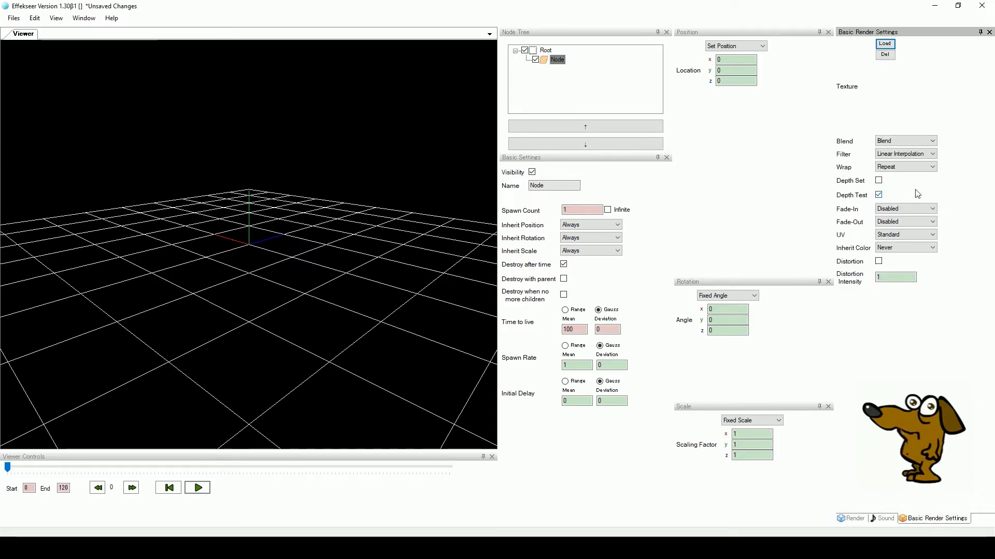
{"action": "left_click", "coordinate": [885, 45]}
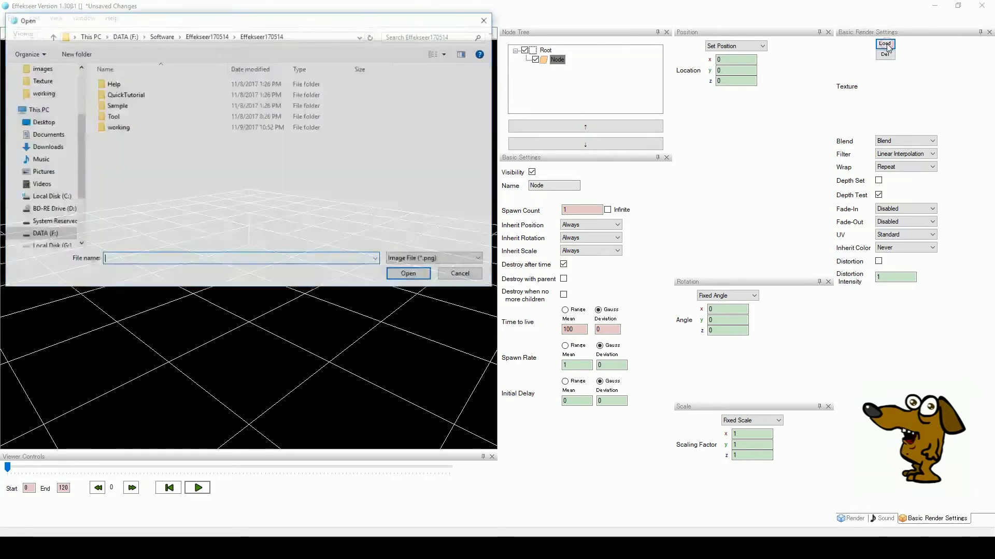
{"action": "double_click", "coordinate": [115, 105]}
{"action": "double_click", "coordinate": [115, 84]}
{"action": "double_click", "coordinate": [115, 84]}
{"action": "left_click", "coordinate": [398, 155]}
{"action": "left_click", "coordinate": [412, 275]}
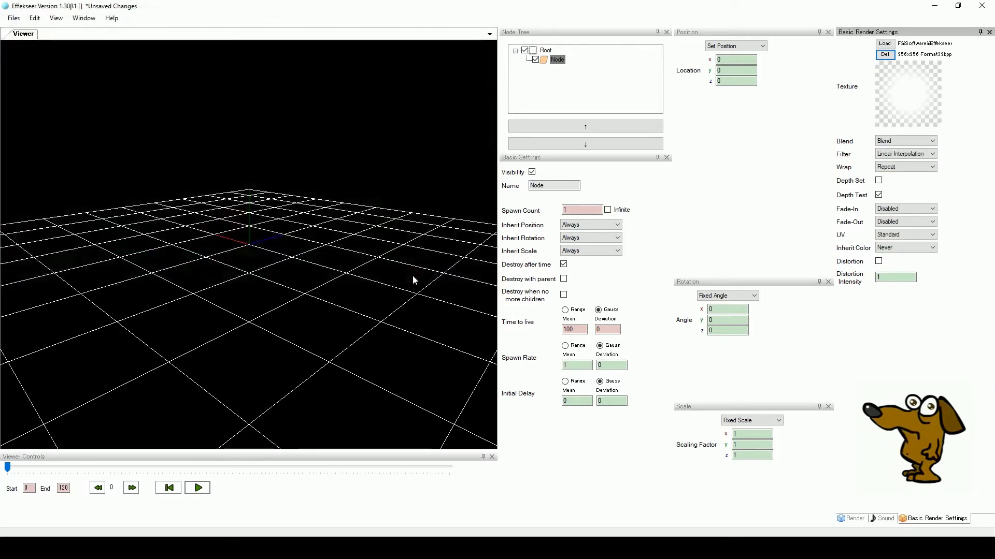
Play and stop the preview, then check the Spawn Count and Time to live values.
{"action": "left_click", "coordinate": [198, 488]}
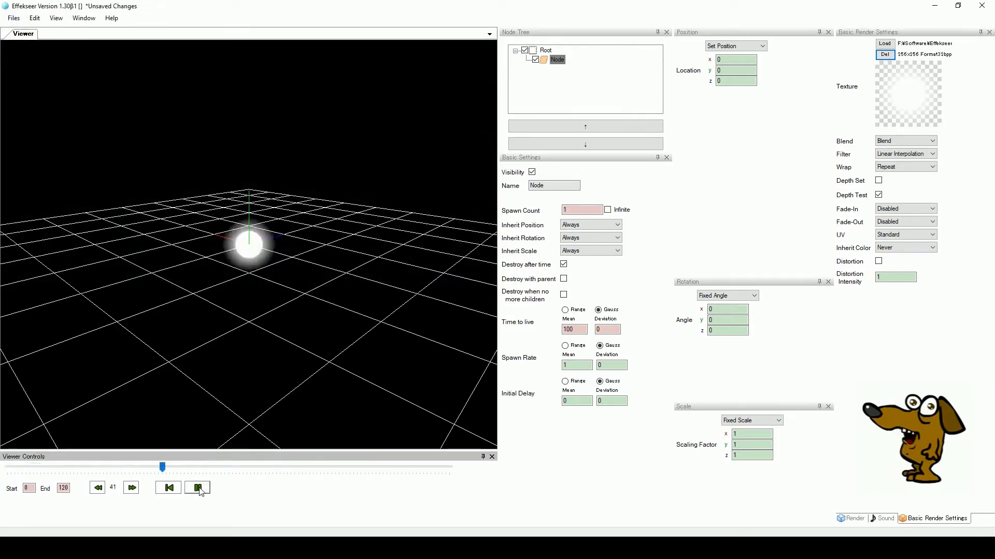
{"action": "left_click", "coordinate": [198, 487]}
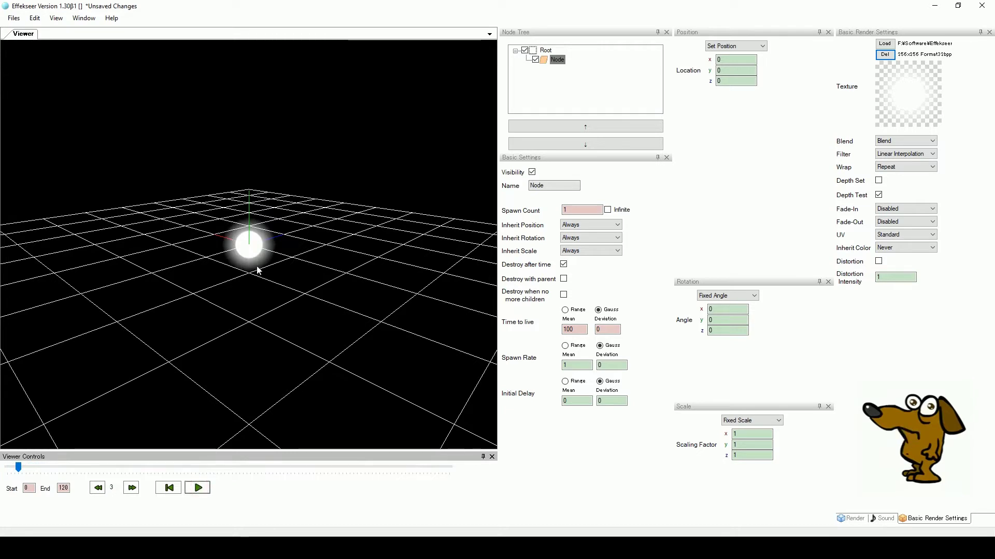
{"action": "left_click", "coordinate": [568, 210]}
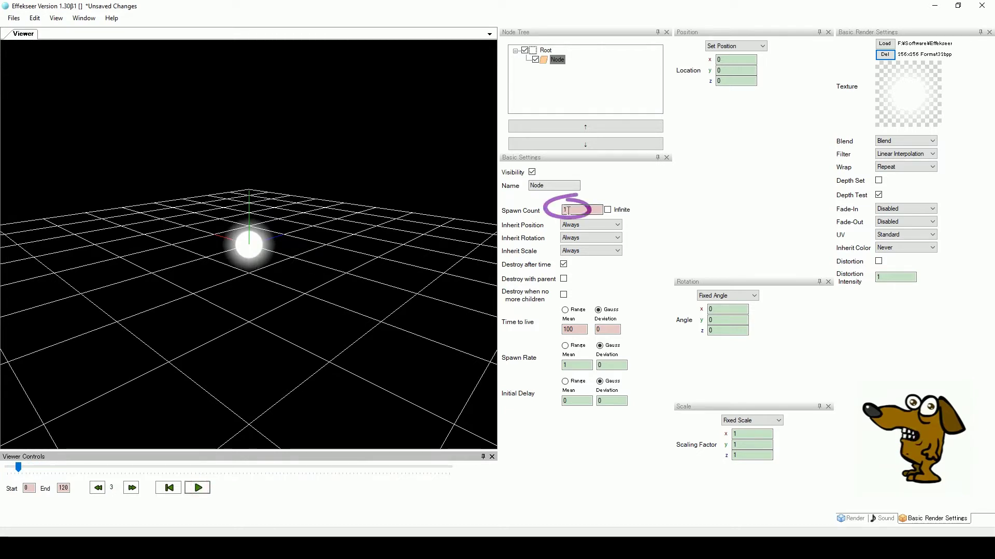
{"action": "left_click", "coordinate": [569, 330]}
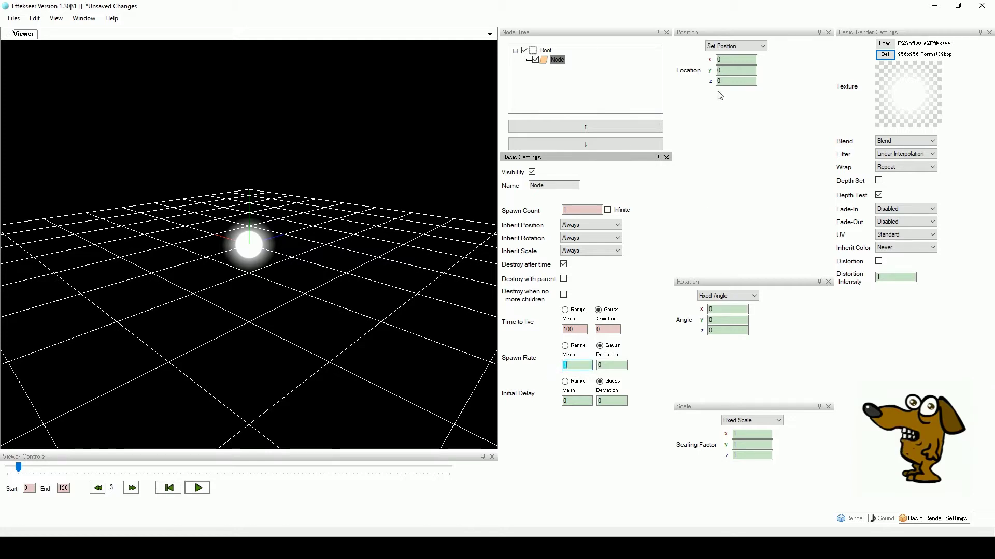
Switch the Node's Position mode from Set Position to PVA and preview it.
{"action": "left_click", "coordinate": [736, 46]}
{"action": "left_click", "coordinate": [745, 55]}
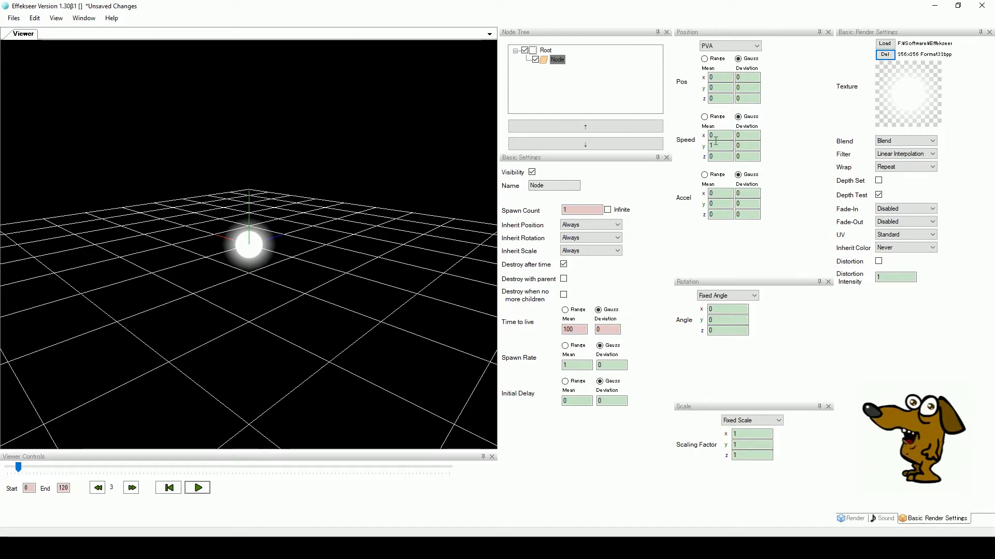
{"action": "left_click", "coordinate": [168, 488]}
{"action": "left_click", "coordinate": [198, 488]}
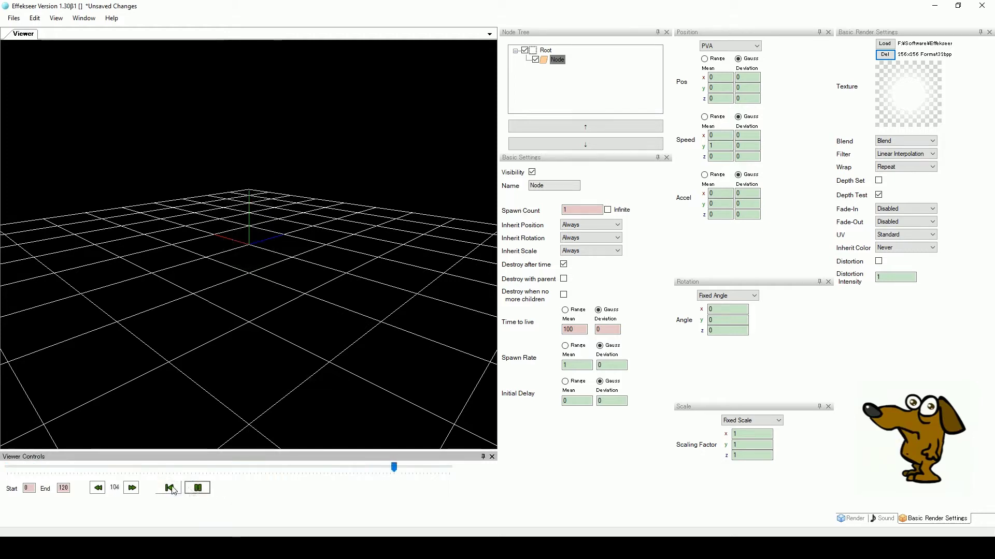
{"action": "left_click", "coordinate": [197, 488]}
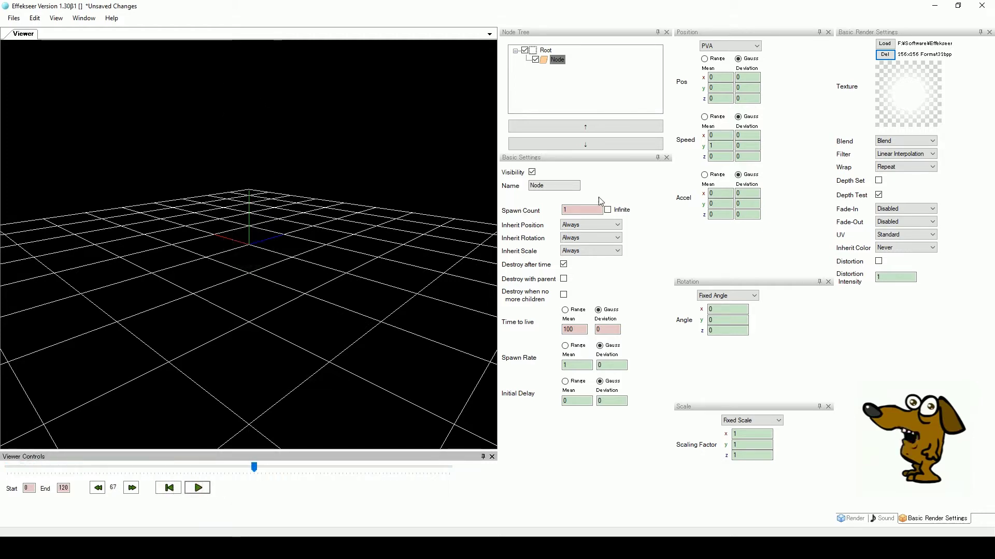
Set Speed y Mean to 0.1 and replay to watch the particle drift upward.
{"action": "left_click", "coordinate": [720, 145]}
{"action": "type", "text": "0.1"}
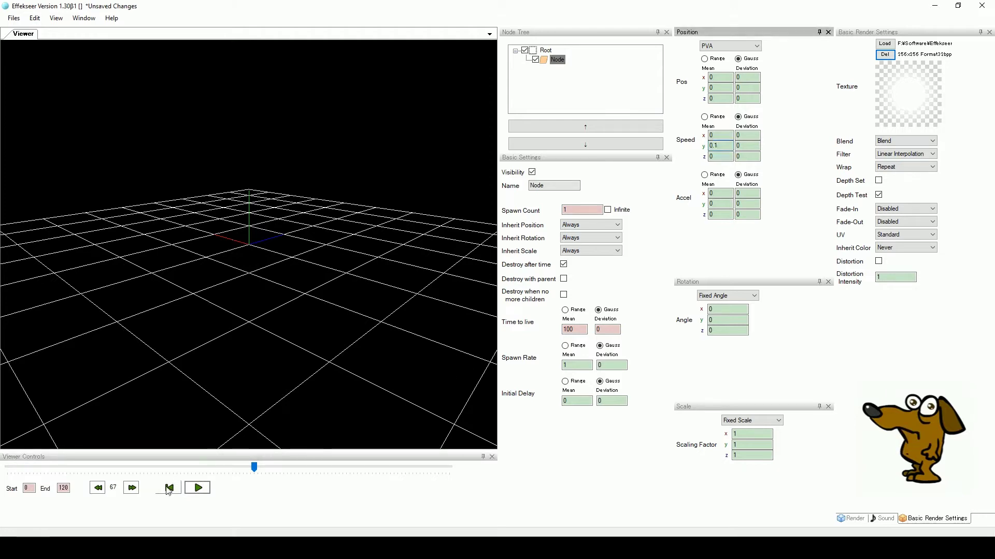
{"action": "left_click", "coordinate": [169, 488]}
{"action": "left_click", "coordinate": [197, 488]}
{"action": "left_click", "coordinate": [198, 488]}
{"action": "left_click", "coordinate": [169, 488]}
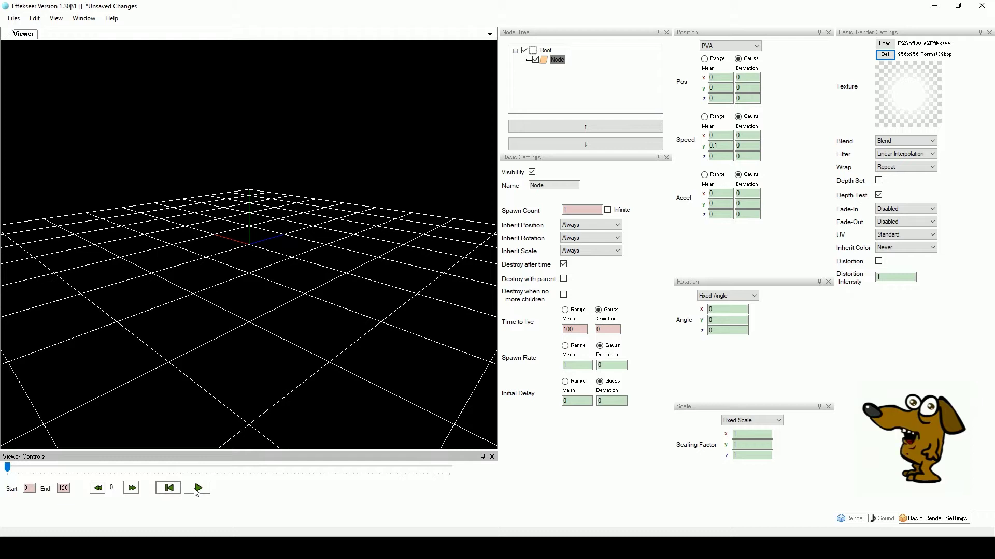
Set Spawn Count to 32, play, and scrub to frame 33 to view the rising column.
{"action": "double_click", "coordinate": [571, 210]}
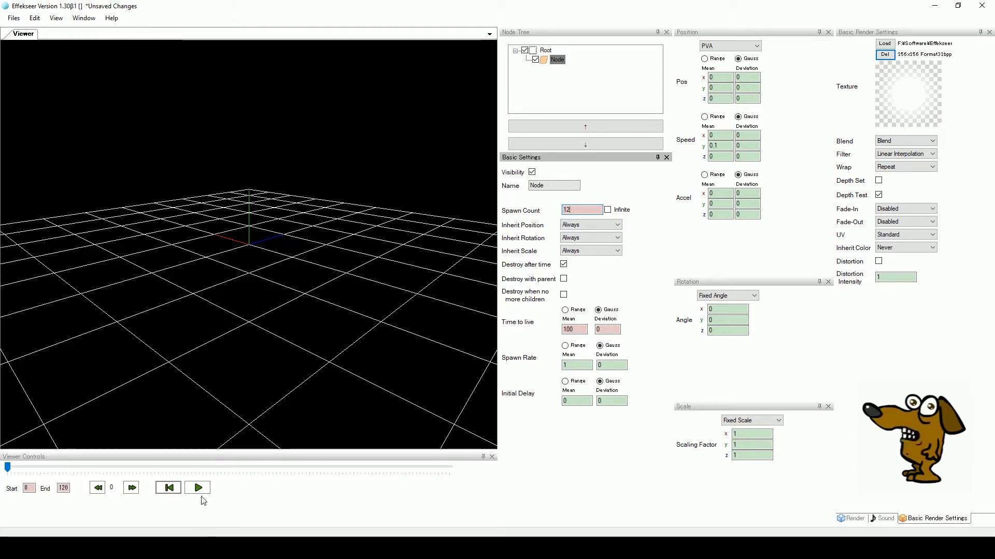
{"action": "left_click", "coordinate": [199, 491]}
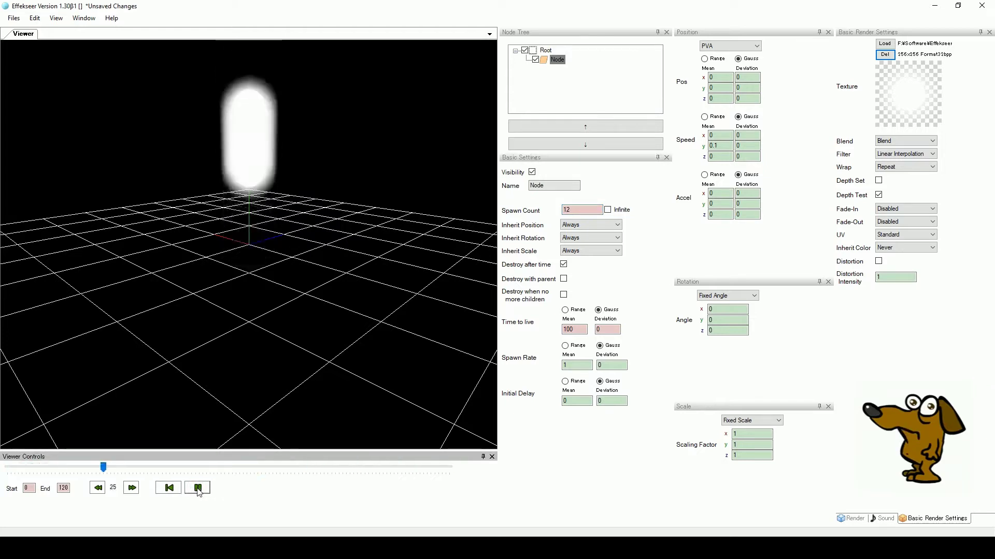
{"action": "left_click", "coordinate": [199, 491]}
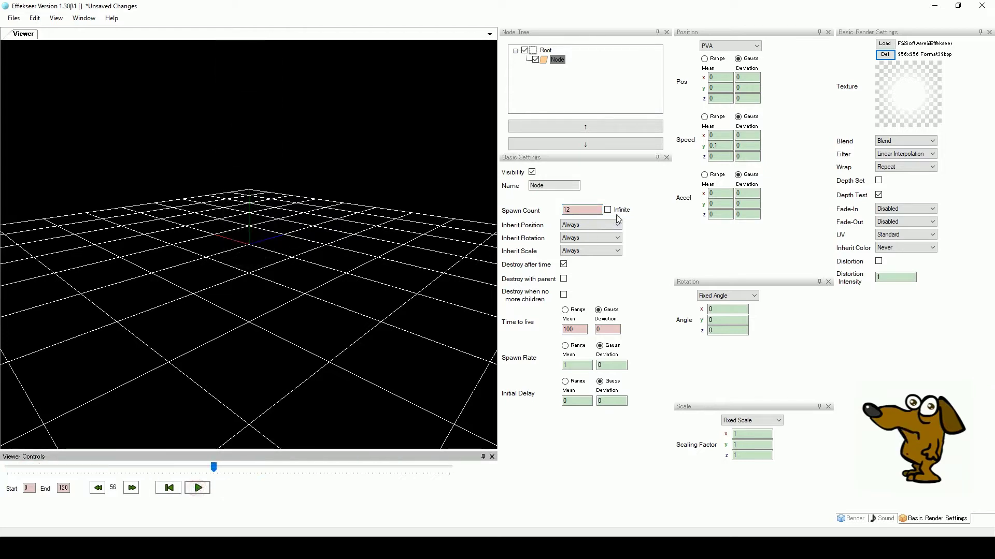
{"action": "double_click", "coordinate": [580, 210]}
{"action": "type", "text": "32"}
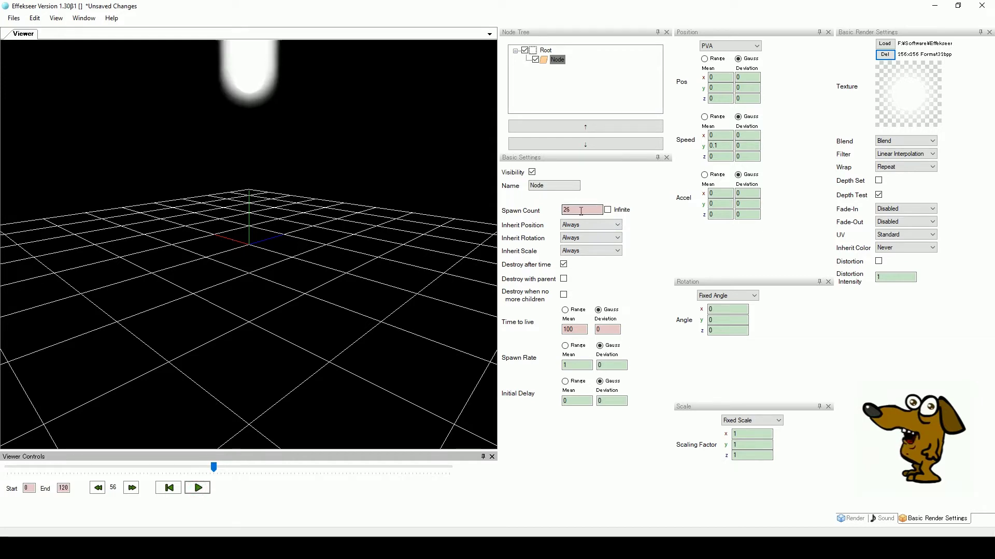
{"action": "left_click", "coordinate": [196, 490]}
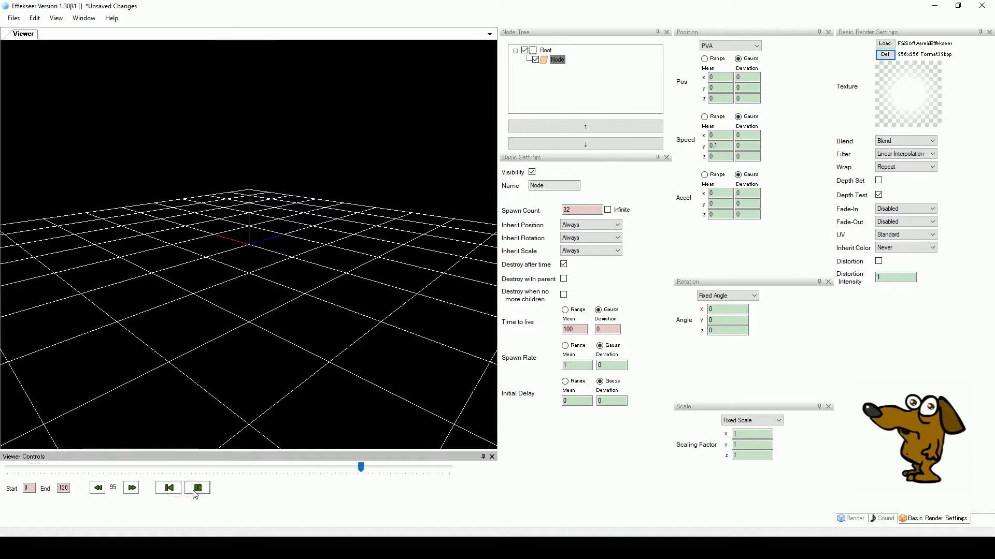
{"action": "left_click", "coordinate": [196, 489]}
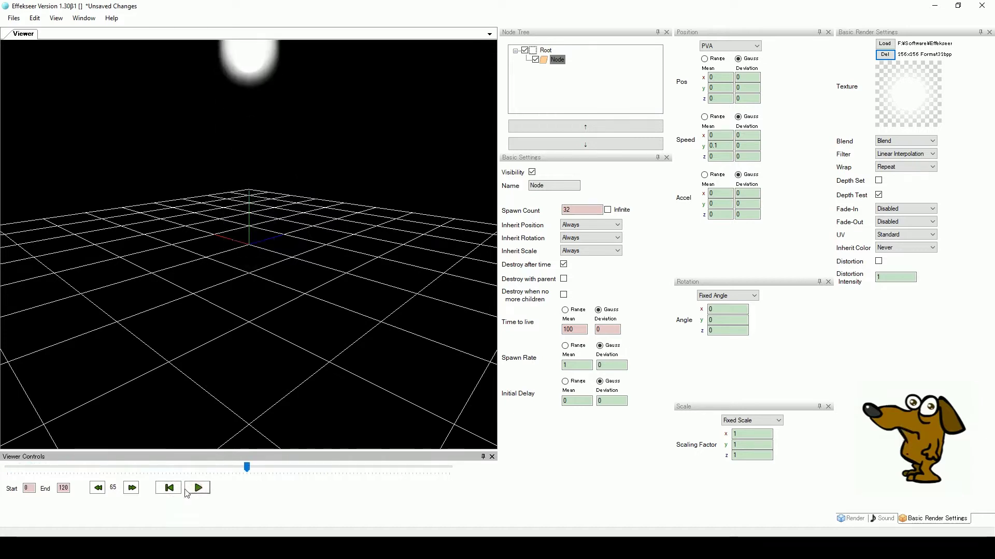
{"action": "left_click_drag", "start_coordinate": [247, 468], "coordinate": [130, 468]}
{"action": "right_click_drag", "start_coordinate": [289, 244], "coordinate": [323, 313]}
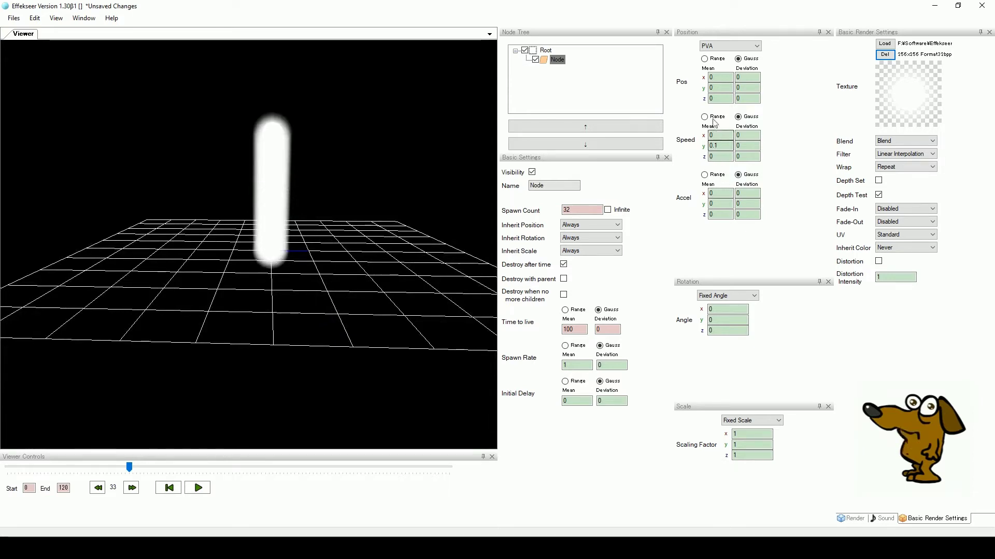
Give Speed y a deviation value and replay to see randomised movement.
{"action": "left_click", "coordinate": [741, 145]}
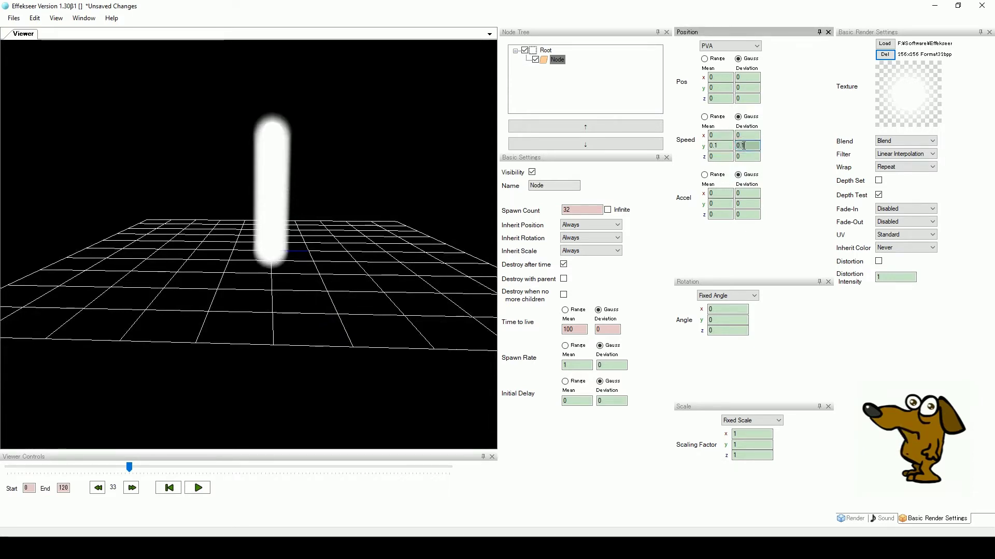
{"action": "left_click", "coordinate": [169, 488]}
{"action": "left_click", "coordinate": [198, 487]}
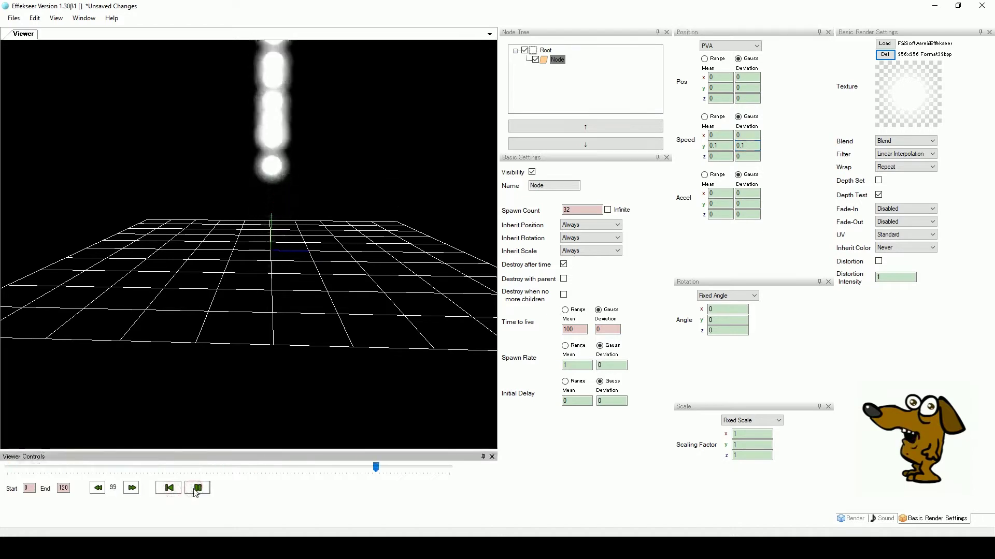
{"action": "left_click", "coordinate": [198, 488]}
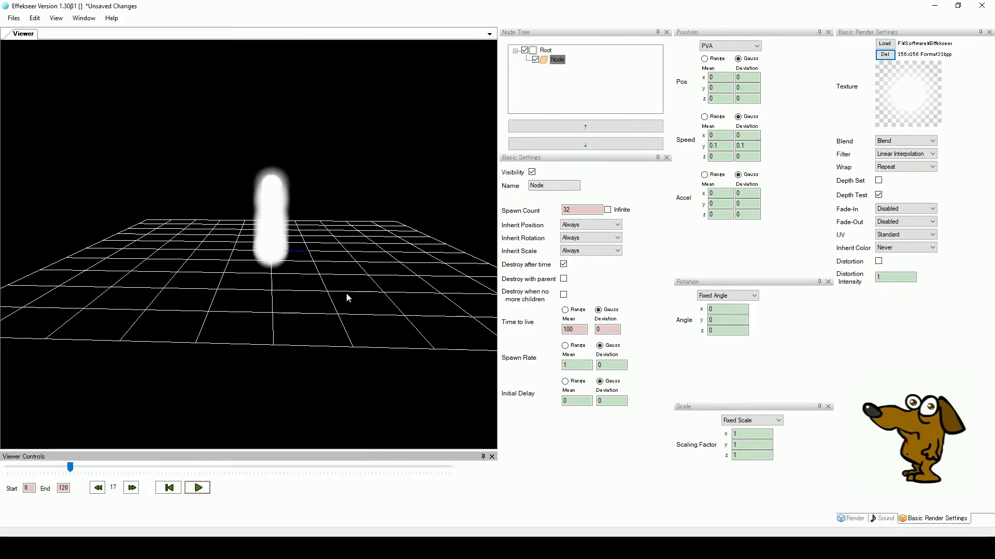
Set Speed x and z mean and deviation to 0.1, then replay and scrub the scattering particles.
{"action": "double_click", "coordinate": [715, 136]}
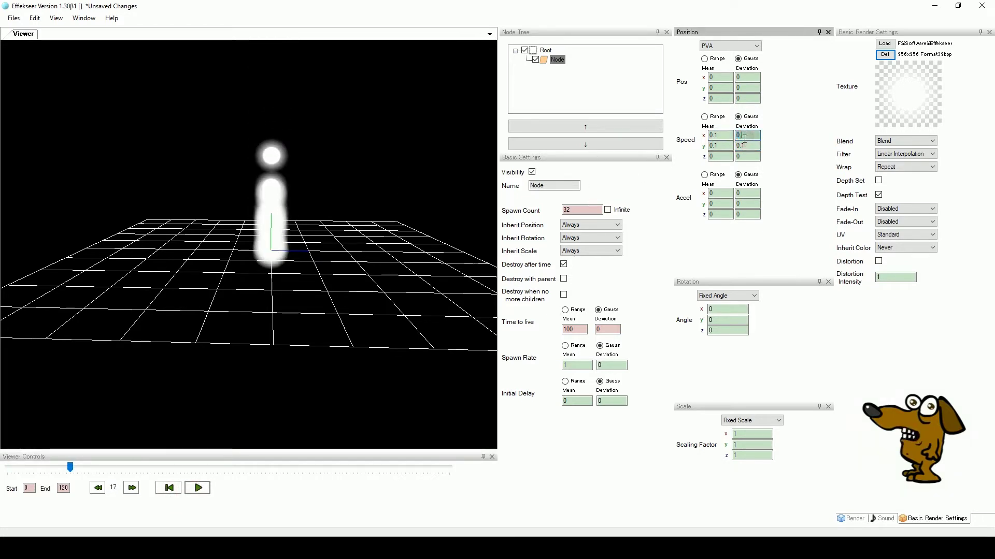
{"action": "double_click", "coordinate": [723, 157]}
{"action": "double_click", "coordinate": [744, 156]}
{"action": "type", "text": "0.1"}
{"action": "left_click", "coordinate": [168, 488]}
{"action": "left_click", "coordinate": [198, 488]}
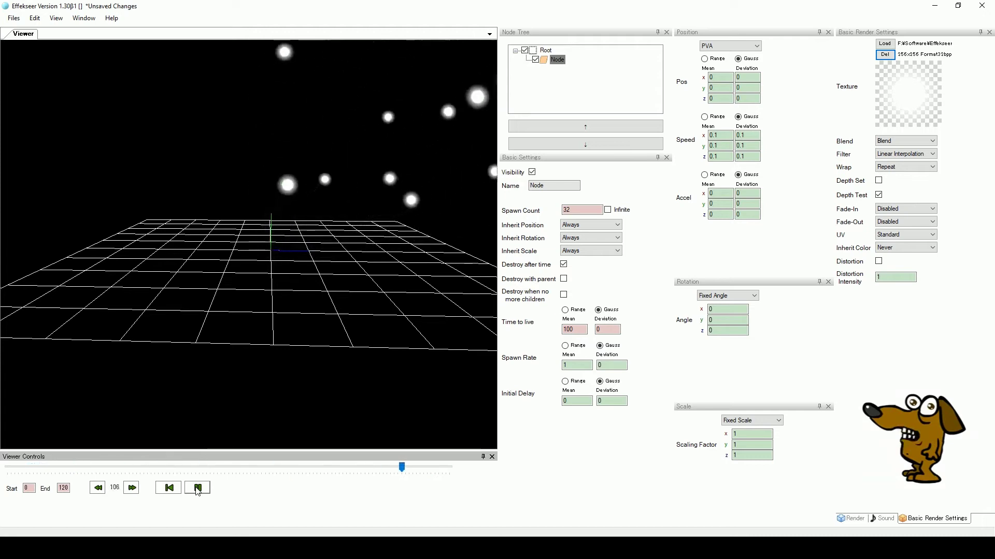
{"action": "left_click", "coordinate": [197, 488]}
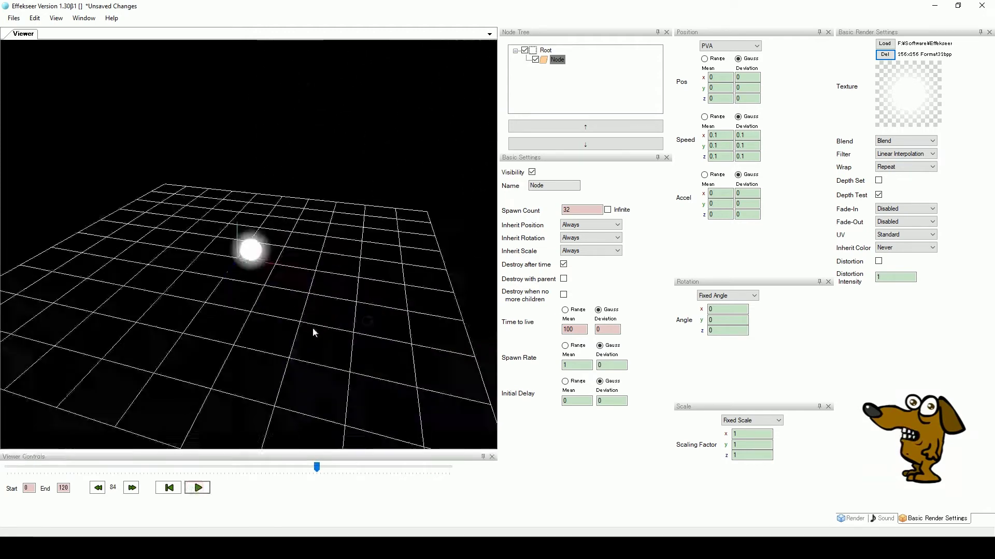
{"action": "scroll", "coordinate": [264, 387], "scroll_direction": "down", "scroll_amount": 3}
{"action": "left_click", "coordinate": [198, 488]}
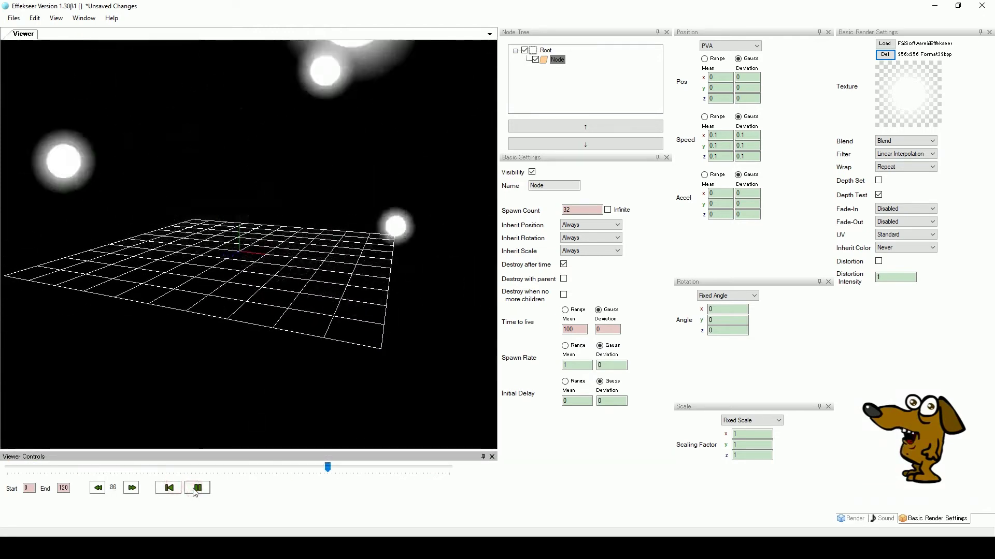
{"action": "left_click", "coordinate": [197, 488]}
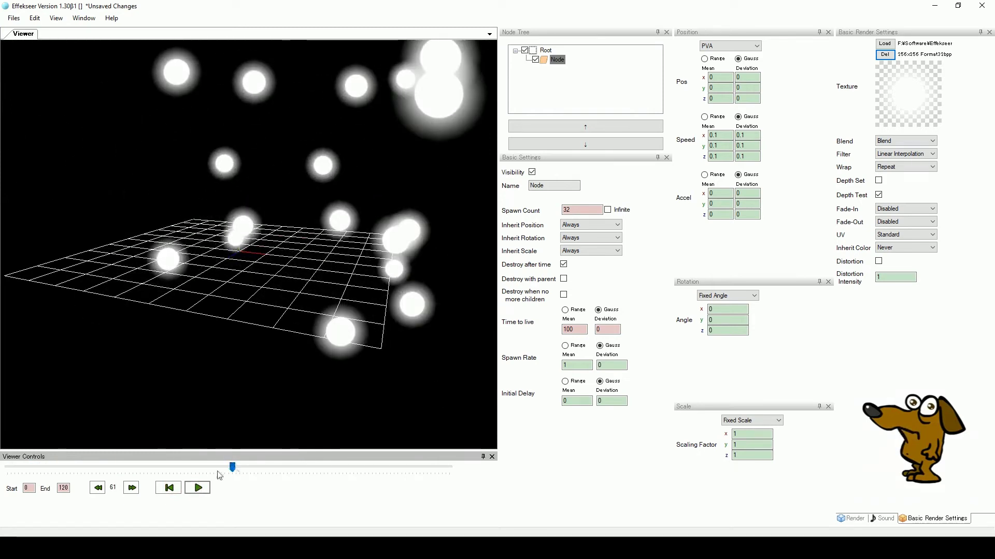
{"action": "left_click_drag", "start_coordinate": [209, 465], "coordinate": [378, 449]}
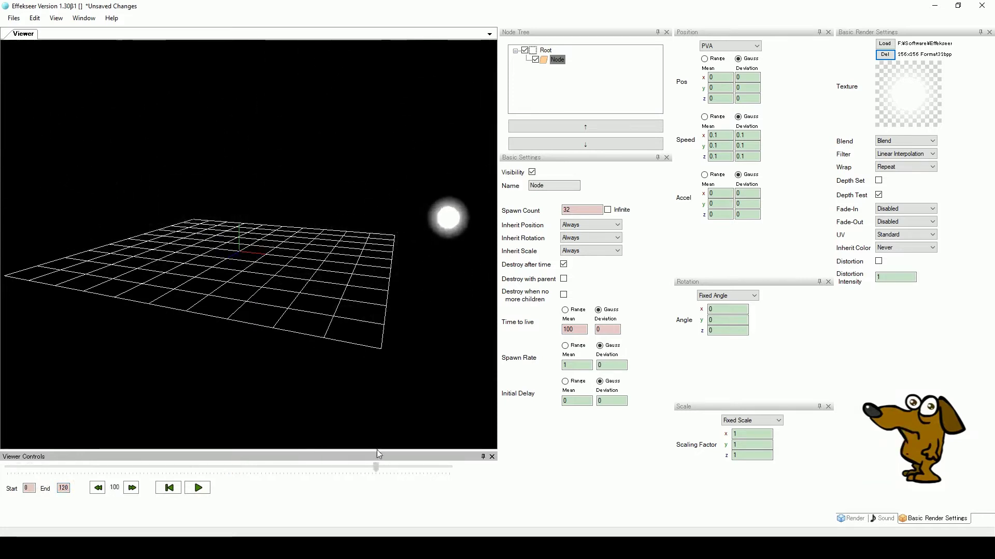
Shorten the particle Time to live Mean to 40, trying 50 first.
{"action": "double_click", "coordinate": [568, 329]}
{"action": "type", "text": "50"}
{"action": "left_click", "coordinate": [168, 488]}
{"action": "left_click", "coordinate": [199, 488]}
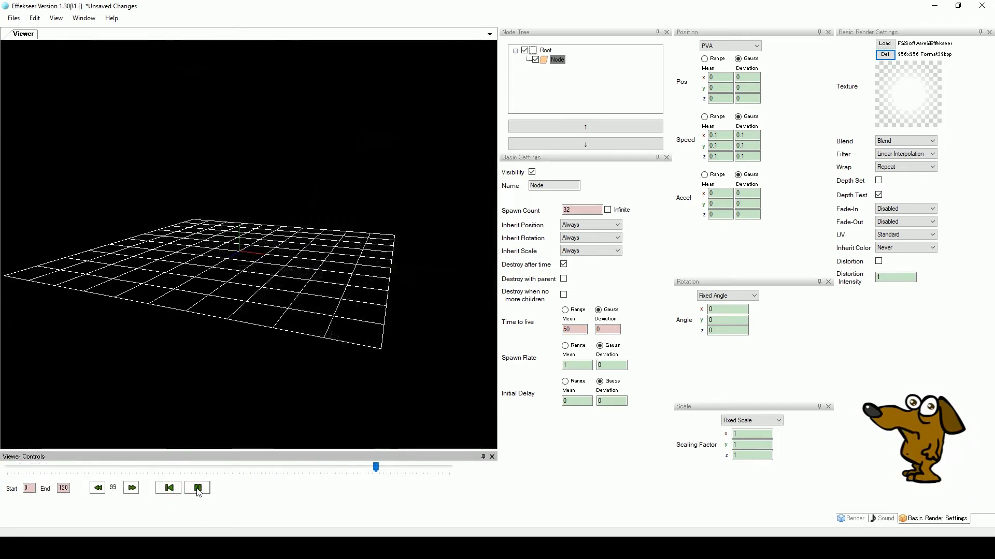
{"action": "left_click", "coordinate": [197, 488]}
{"action": "double_click", "coordinate": [572, 329]}
{"action": "type", "text": "42"}
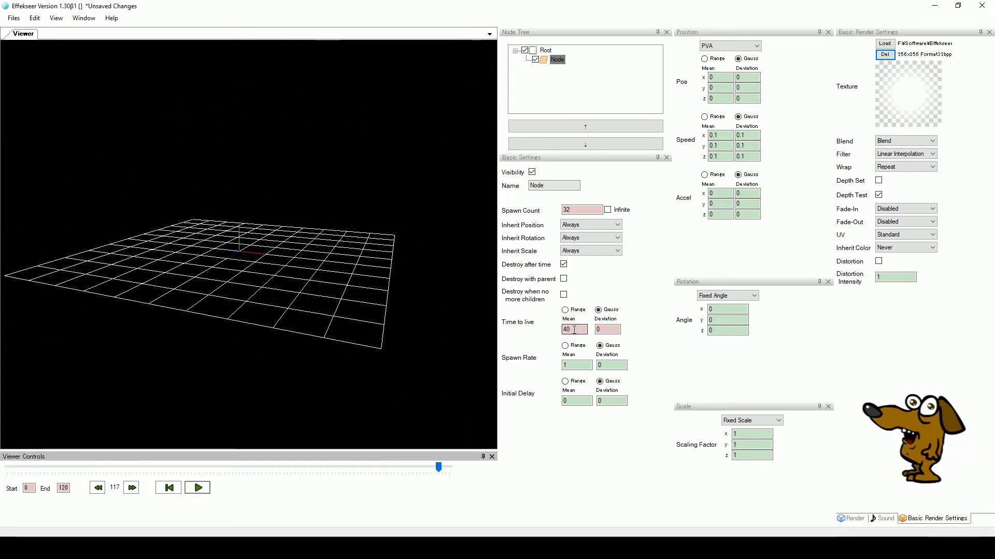
{"action": "key", "text": "BackSpace"}
{"action": "type", "text": "0"}
Enable Fade-Out with Frame Count 20 and play the preview to check the fade.
{"action": "left_click", "coordinate": [902, 223]}
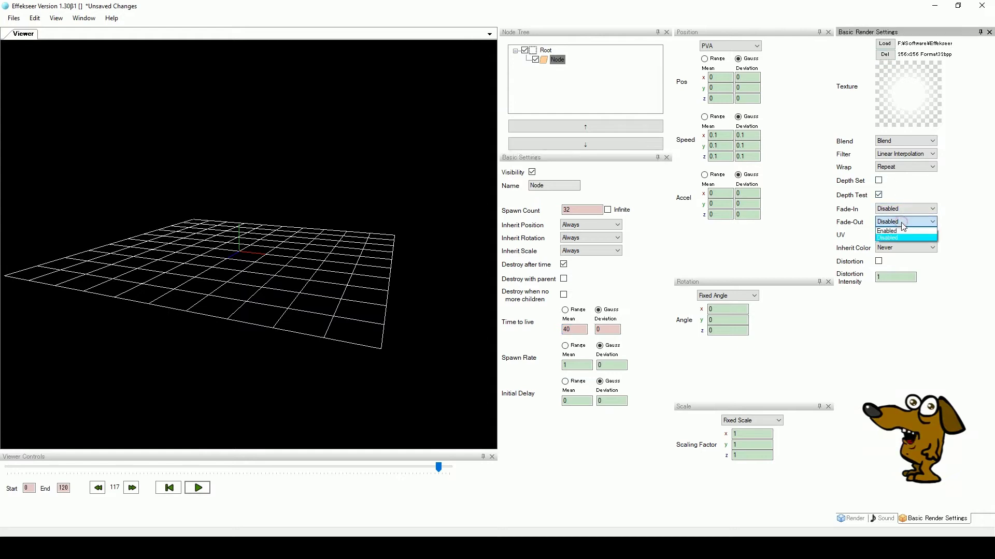
{"action": "left_click", "coordinate": [896, 236]}
{"action": "double_click", "coordinate": [894, 234]}
{"action": "type", "text": "20"}
{"action": "left_click", "coordinate": [198, 488]}
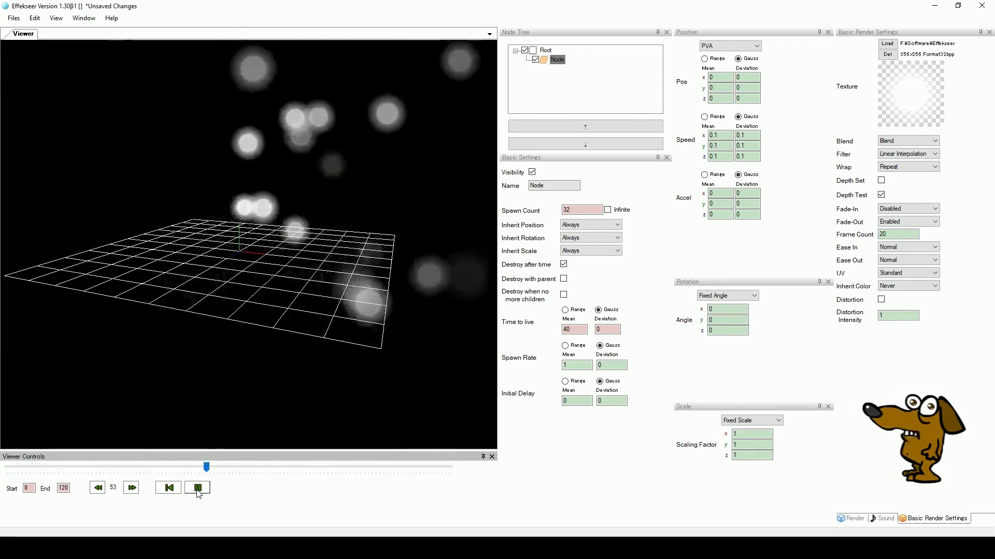
{"action": "left_click", "coordinate": [197, 489]}
{"action": "left_click_drag", "start_coordinate": [439, 469], "coordinate": [190, 459]}
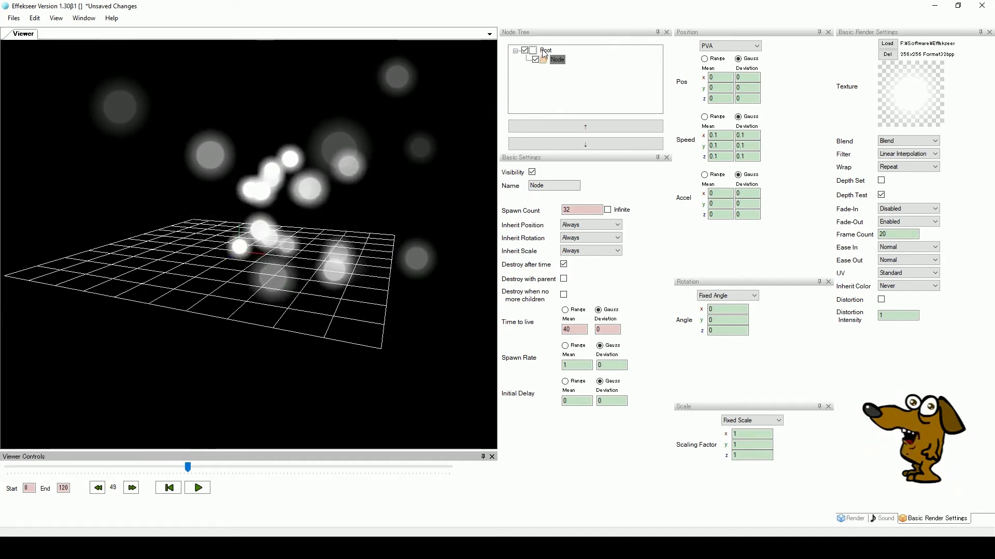
Hide the original node, add a new Node under Root, and rename the original 'particles'.
{"action": "left_click", "coordinate": [535, 60]}
{"action": "left_click", "coordinate": [539, 50]}
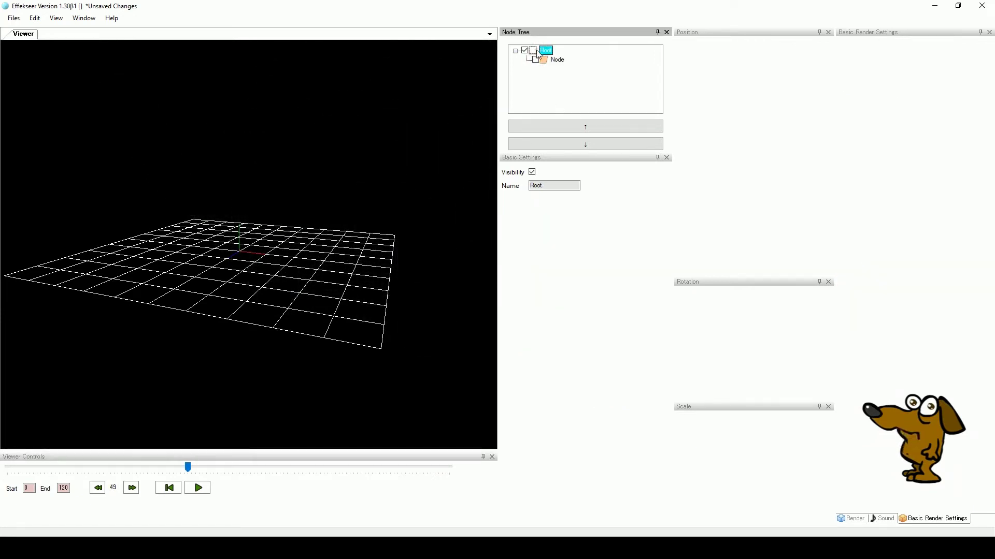
{"action": "right_click", "coordinate": [539, 52]}
{"action": "left_click", "coordinate": [557, 54]}
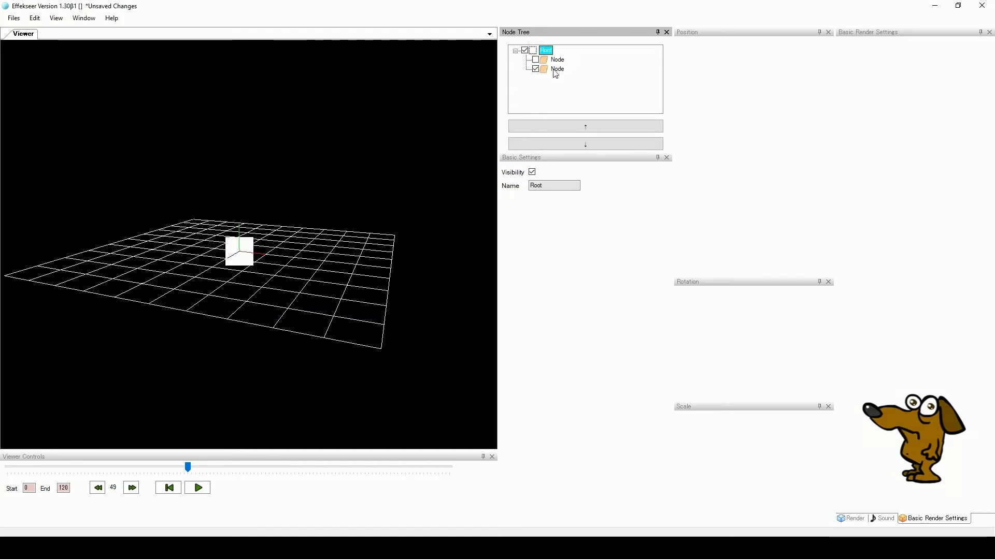
{"action": "left_click", "coordinate": [557, 61]}
{"action": "double_click", "coordinate": [550, 186]}
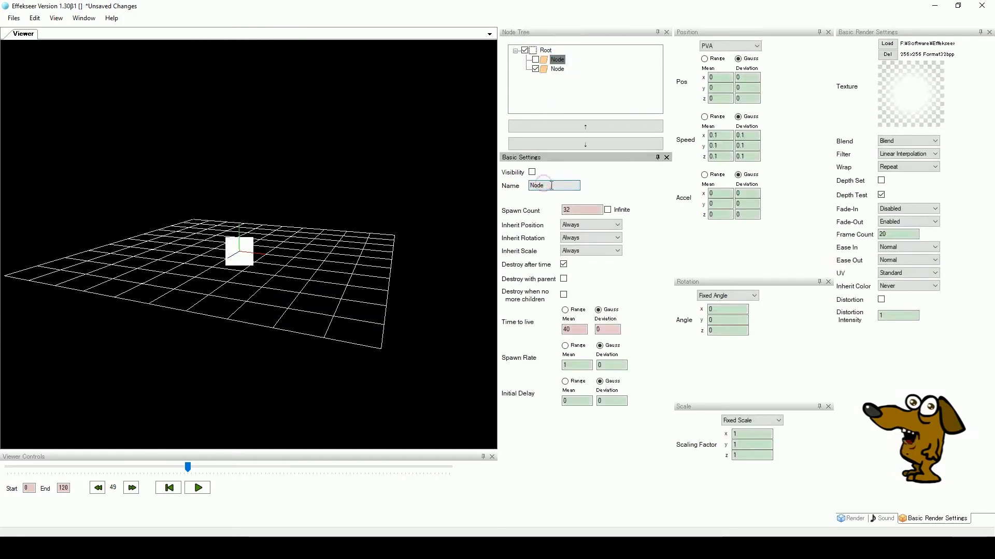
{"action": "type", "text": "particles"}
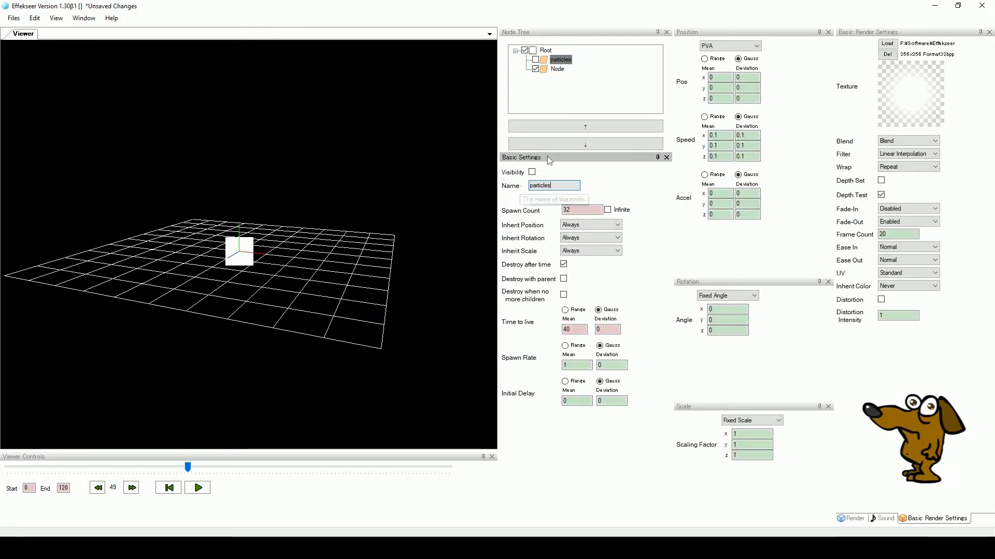
Load Particle04_bokashistrong_hard.png as the new node's texture.
{"action": "left_click", "coordinate": [557, 69]}
{"action": "right_click_drag", "start_coordinate": [240, 281], "coordinate": [196, 284]}
{"action": "left_click_drag", "start_coordinate": [188, 469], "coordinate": [168, 457]}
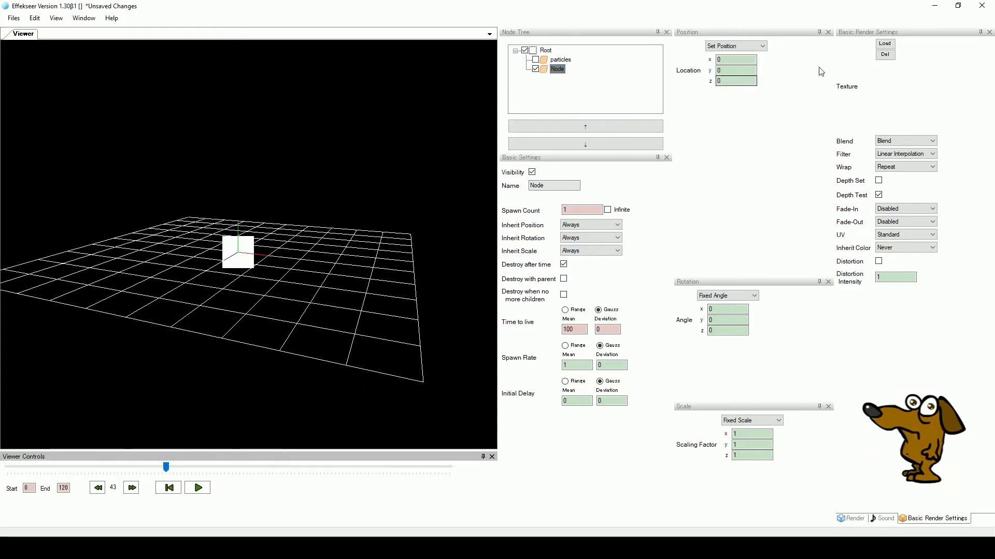
{"action": "left_click", "coordinate": [885, 44]}
{"action": "left_click", "coordinate": [398, 154]}
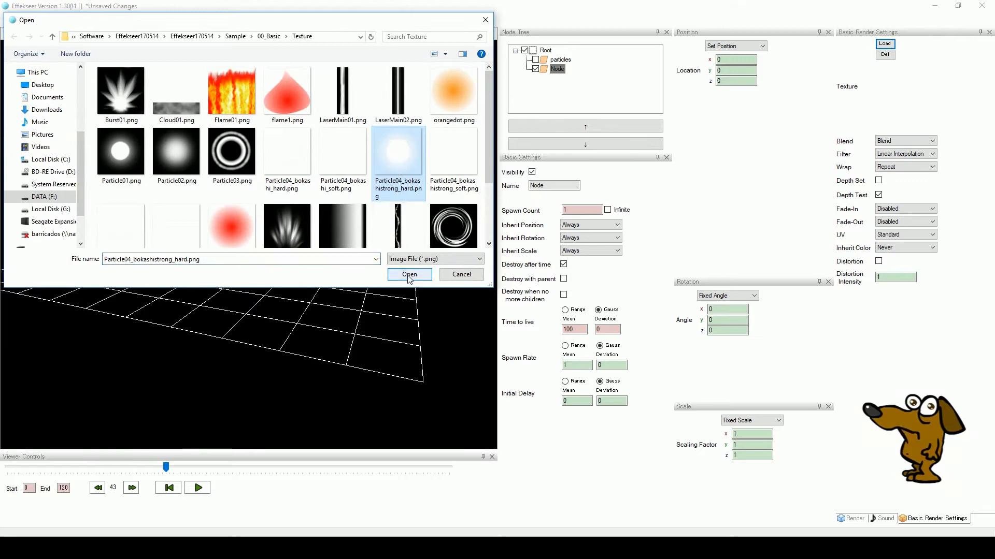
{"action": "left_click", "coordinate": [410, 279]}
{"action": "right_click_drag", "start_coordinate": [407, 280], "coordinate": [298, 302]}
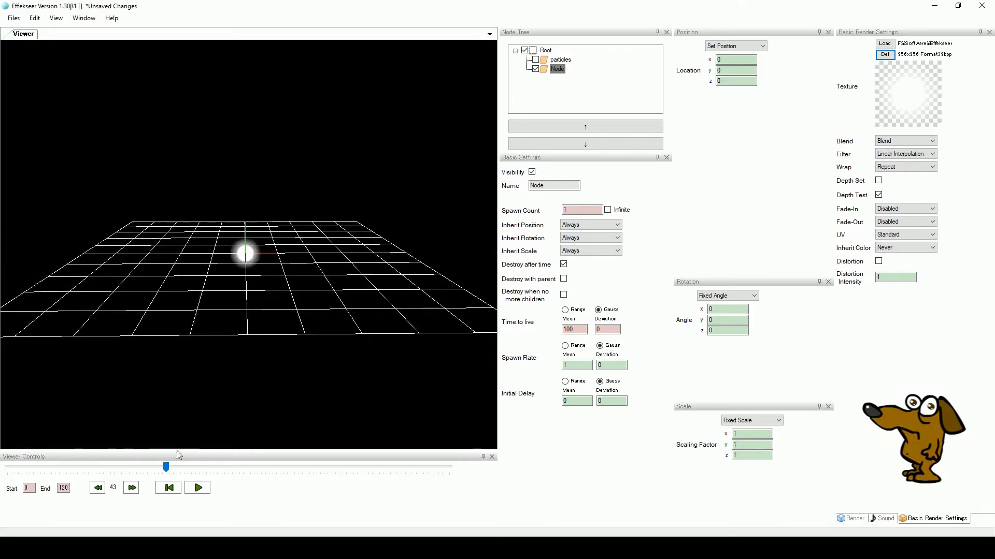
{"action": "left_click_drag", "start_coordinate": [173, 464], "coordinate": [213, 482]}
Open the Spawning Method panel and switch the spawn shape to Circle.
{"action": "left_click", "coordinate": [83, 18]}
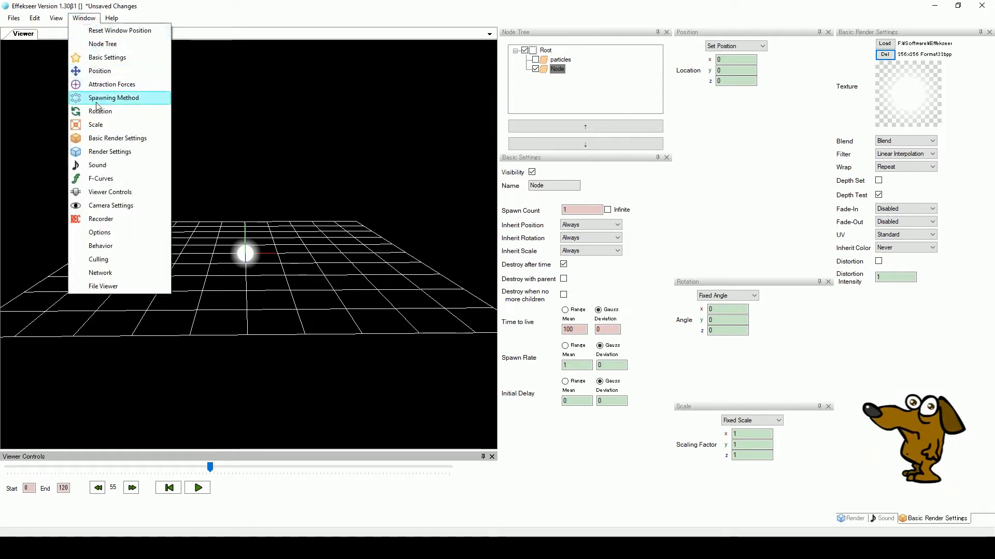
{"action": "left_click", "coordinate": [96, 102]}
{"action": "left_click_drag", "start_coordinate": [105, 167], "coordinate": [105, 253]}
{"action": "left_click_drag", "start_coordinate": [113, 27], "coordinate": [432, 147]}
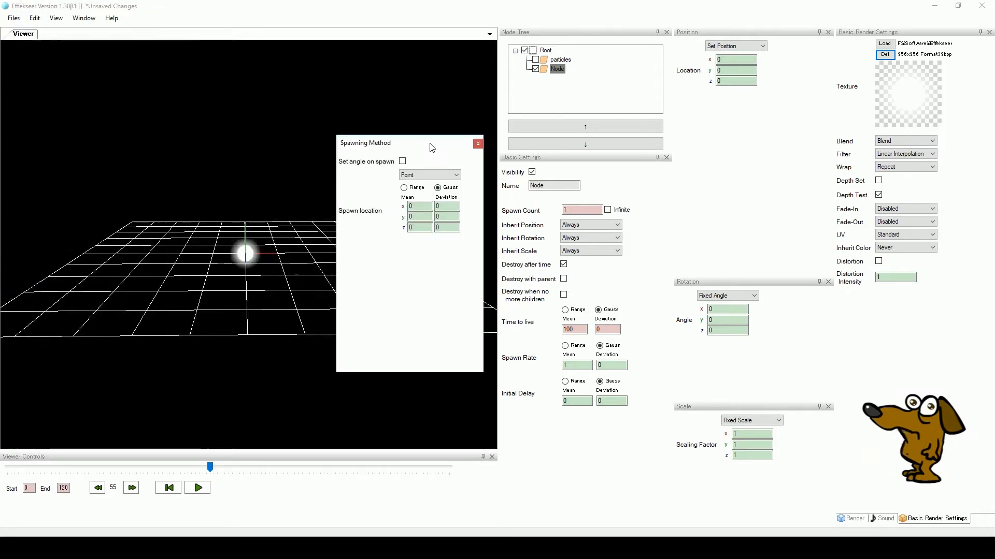
{"action": "left_click", "coordinate": [434, 176]}
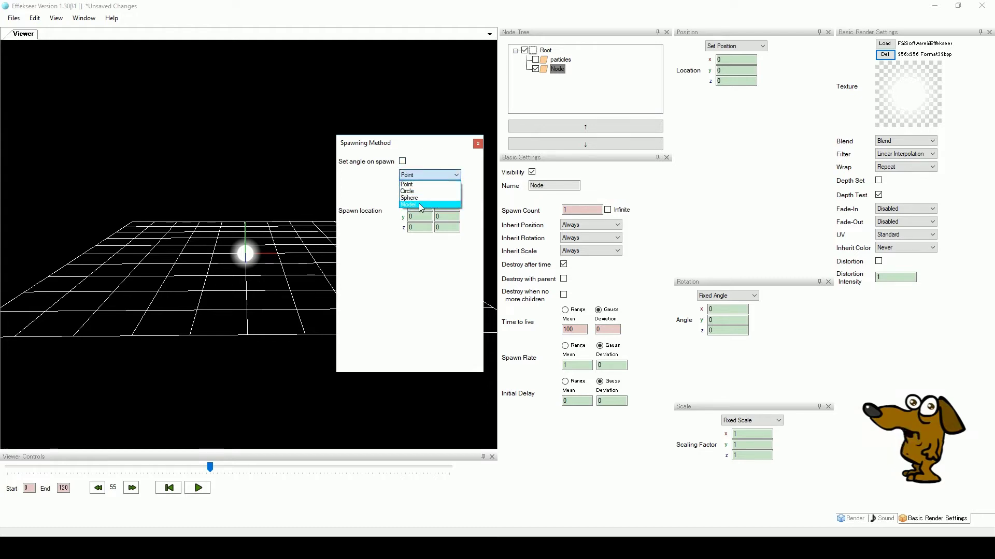
{"action": "left_click", "coordinate": [410, 191]}
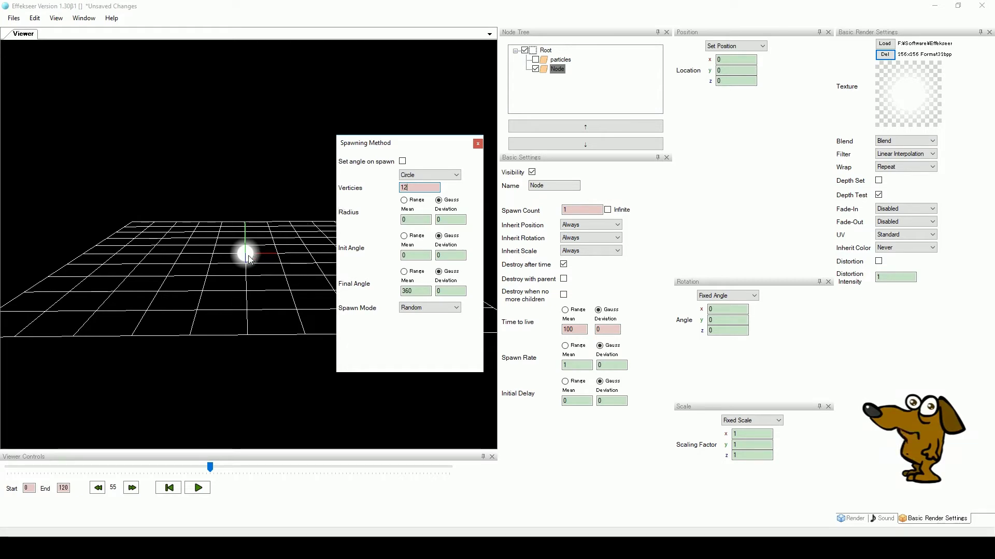
{"action": "type", "text": "9"}
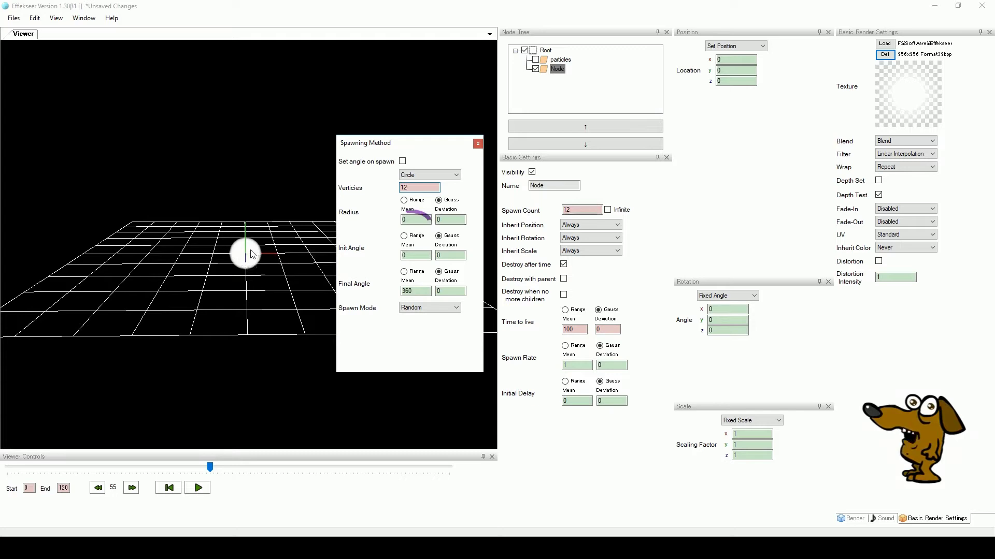
Set the circle radius to 3 and Spawn Mode to Clockwise, then close the panel.
{"action": "left_click", "coordinate": [409, 220]}
{"action": "scroll", "coordinate": [409, 221], "scroll_direction": "up", "scroll_amount": 3}
{"action": "scroll", "coordinate": [409, 220], "scroll_direction": "up", "scroll_amount": 2}
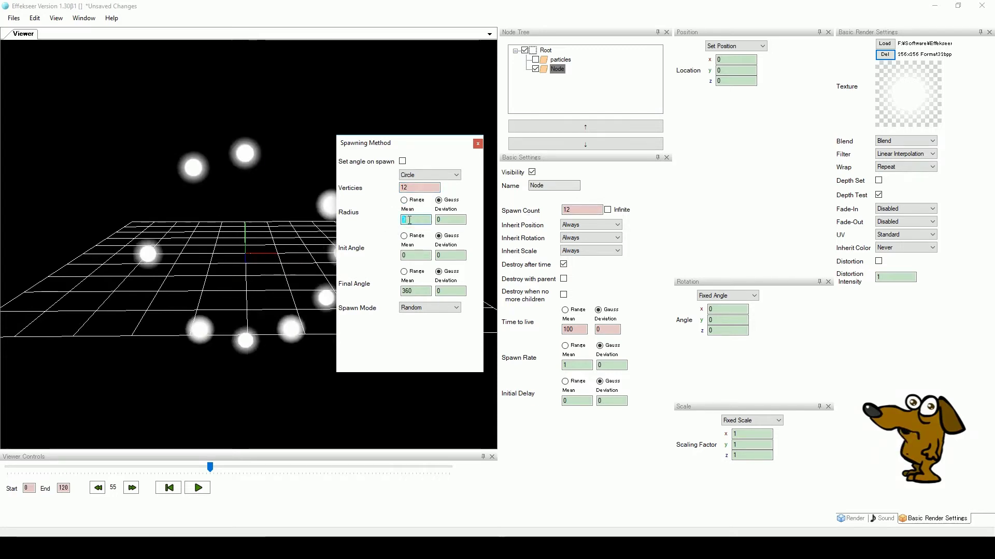
{"action": "left_click_drag", "start_coordinate": [448, 143], "coordinate": [468, 143]}
{"action": "left_click", "coordinate": [449, 308]}
{"action": "left_click", "coordinate": [434, 326]}
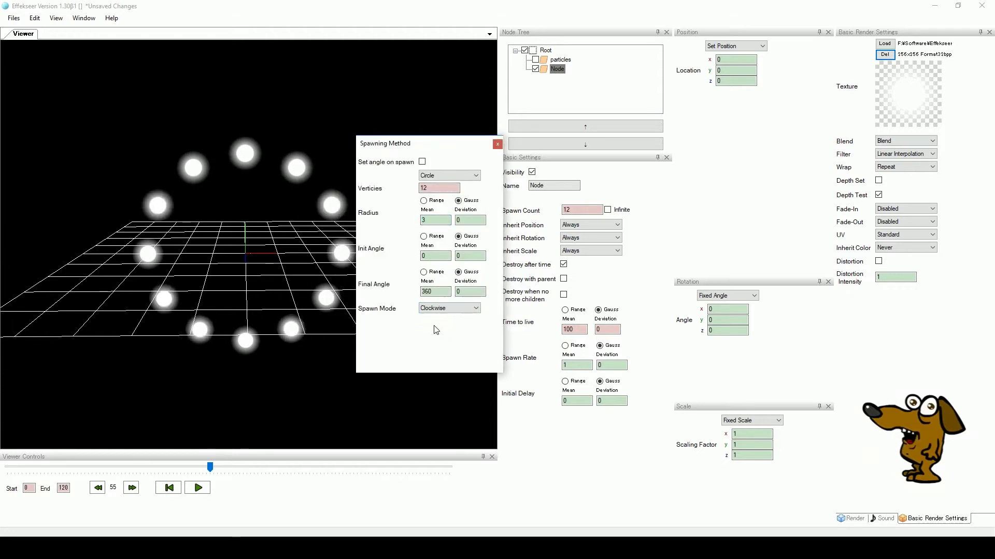
{"action": "left_click", "coordinate": [497, 144]}
{"action": "left_click_drag", "start_coordinate": [210, 467], "coordinate": [65, 469]}
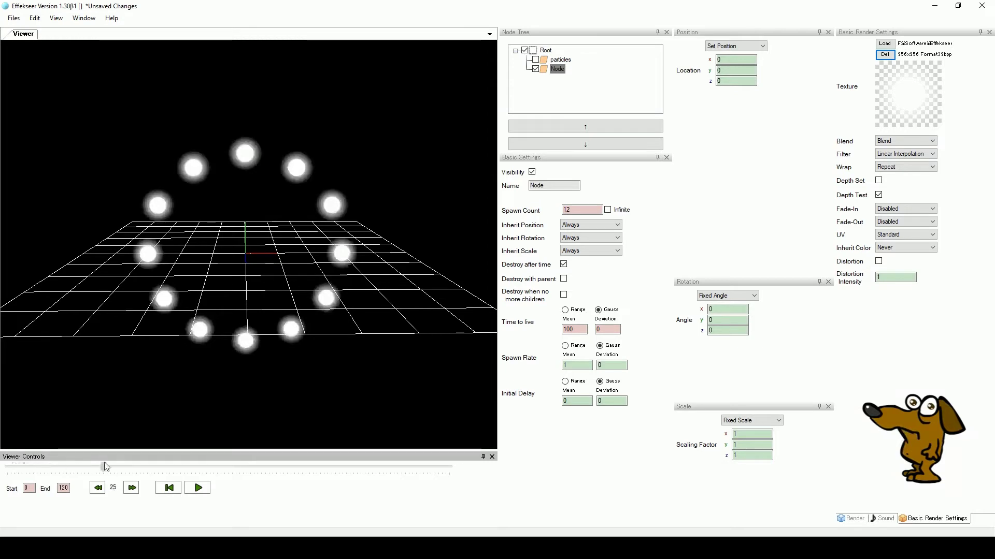
View the ring side-on, set Spawn Rate Mean to 10 and play to check timing.
{"action": "right_click_drag", "start_coordinate": [393, 337], "coordinate": [327, 294]}
{"action": "left_click_drag", "start_coordinate": [110, 467], "coordinate": [98, 473]}
{"action": "left_click_drag", "start_coordinate": [320, 462], "coordinate": [451, 478]}
{"action": "left_click", "coordinate": [195, 490]}
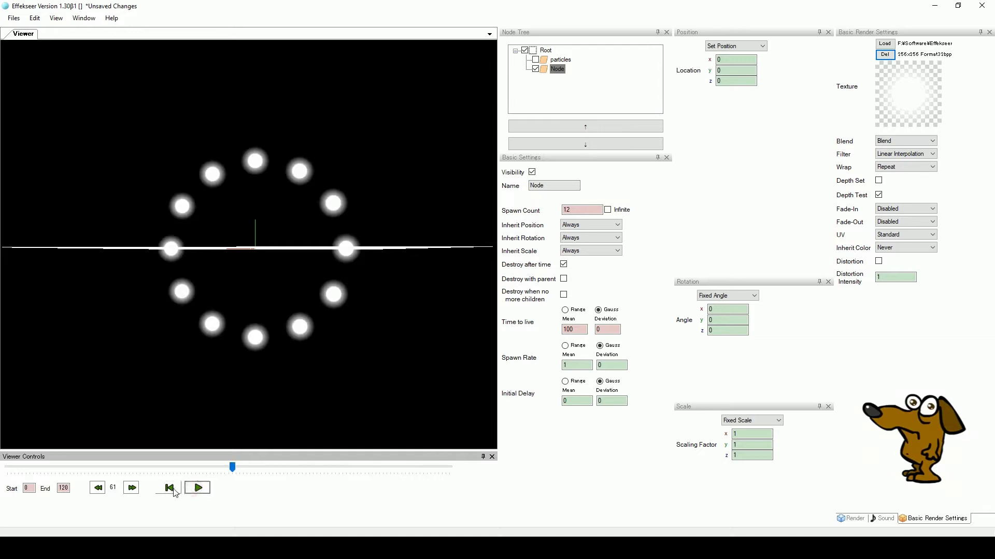
{"action": "left_click", "coordinate": [169, 488]}
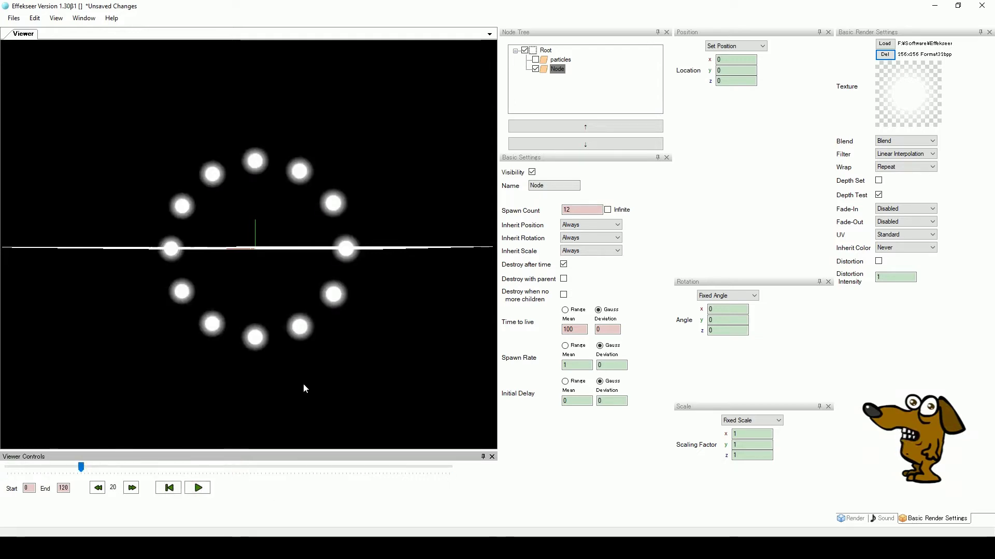
{"action": "double_click", "coordinate": [571, 365]}
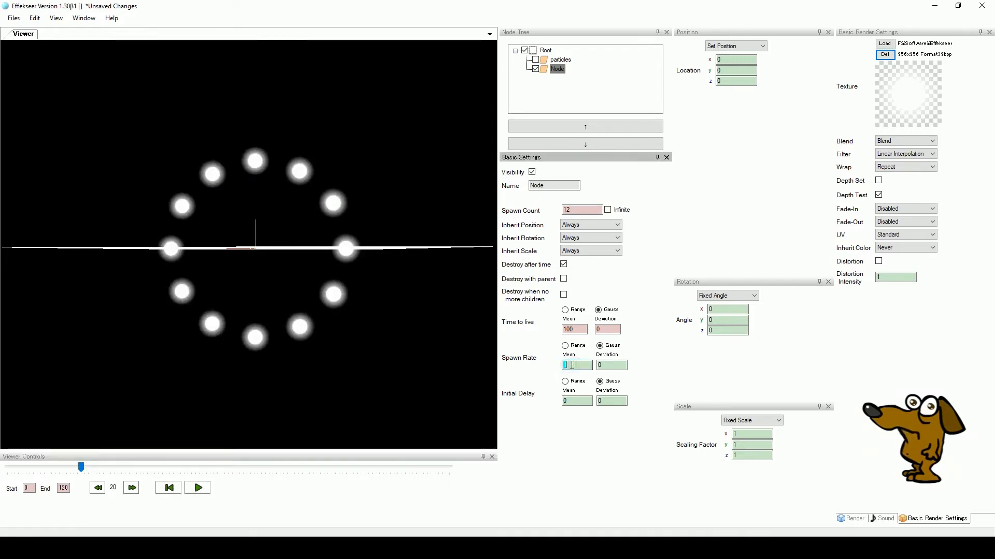
{"action": "type", "text": "10"}
{"action": "left_click", "coordinate": [197, 487]}
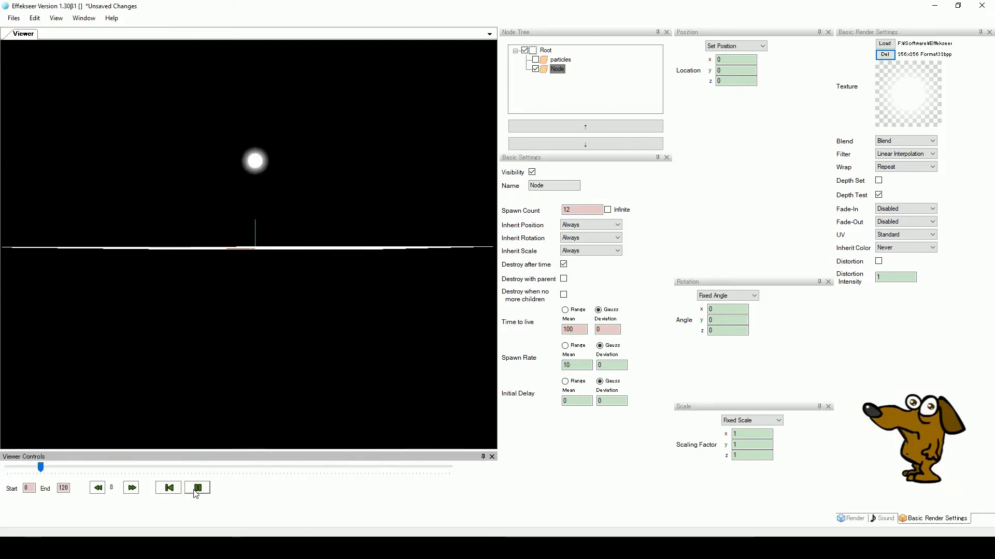
{"action": "left_click", "coordinate": [196, 493]}
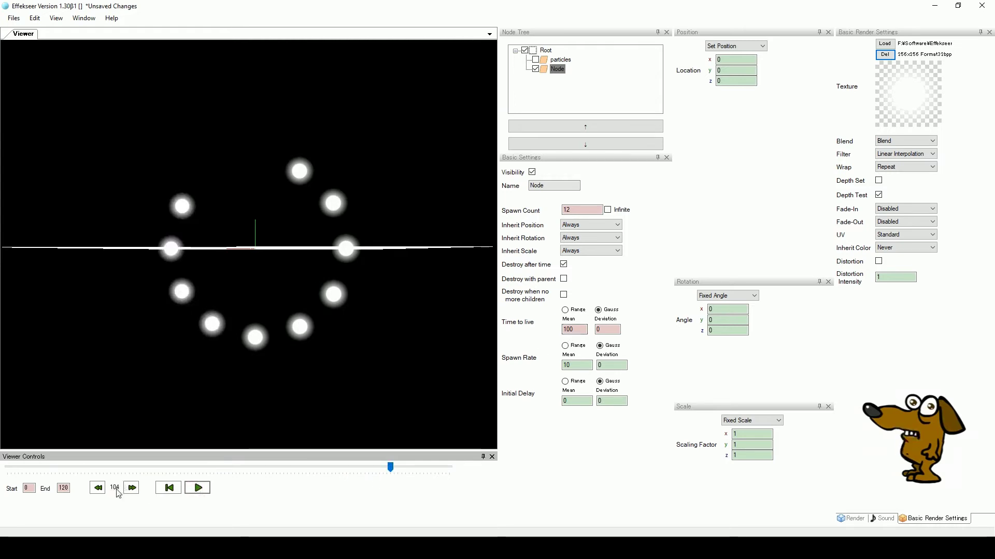
{"action": "left_click_drag", "start_coordinate": [390, 468], "coordinate": [449, 468]}
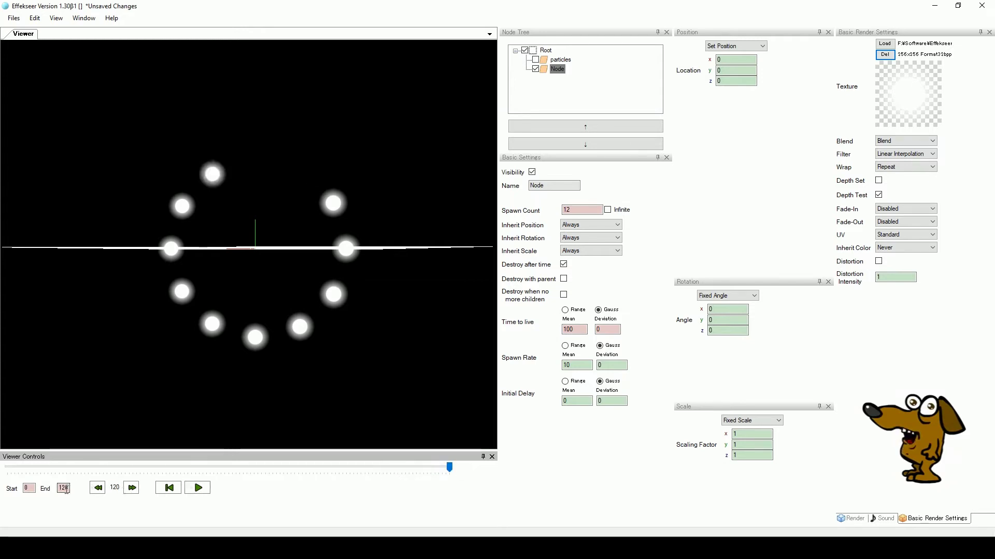
Set Time to live Mean to 120 and replay the effect from the first frame.
{"action": "double_click", "coordinate": [574, 330]}
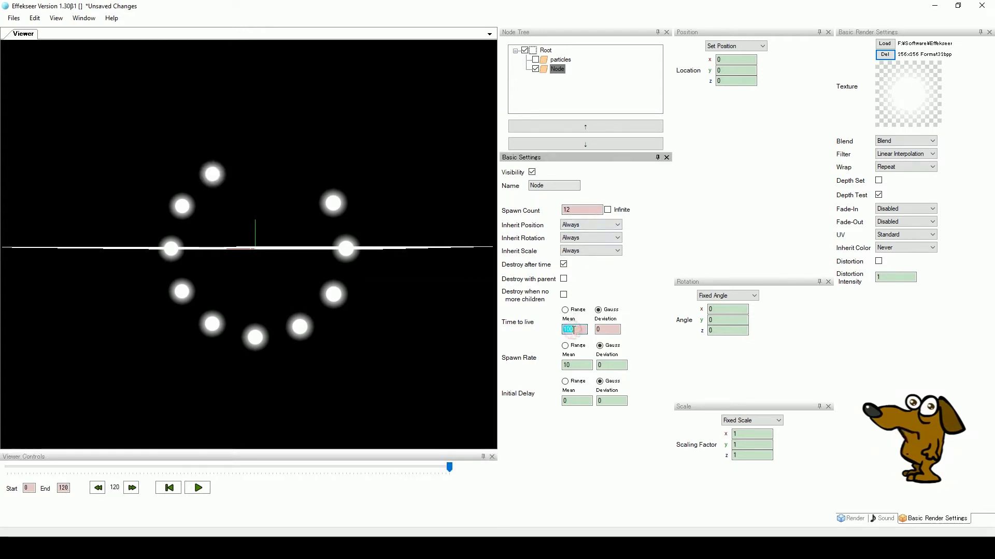
{"action": "type", "text": "120"}
{"action": "mouse_move", "coordinate": [448, 468]}
{"action": "left_mouse_down"}
{"action": "mouse_move", "coordinate": [54, 466]}
{"action": "mouse_move", "coordinate": [435, 468]}
{"action": "left_mouse_up"}
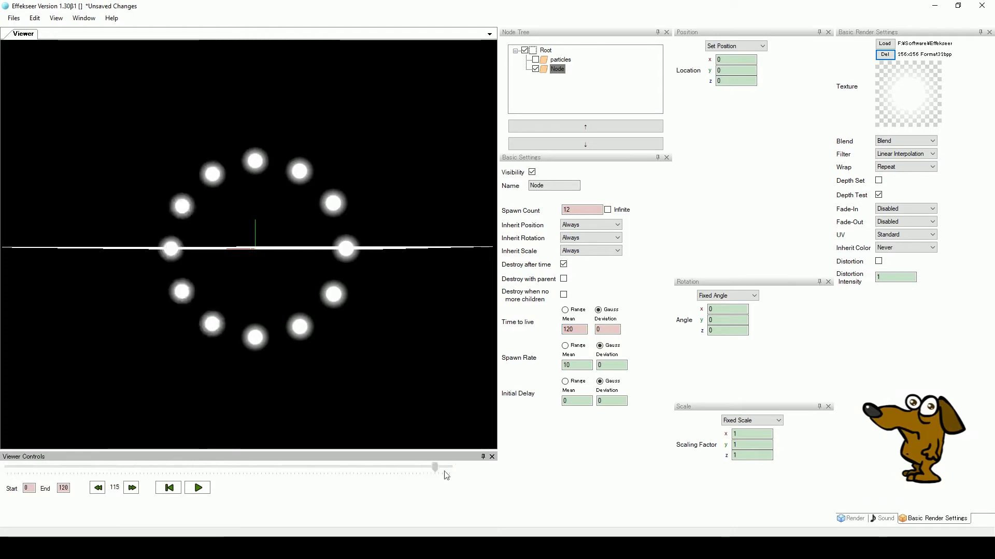
{"action": "left_click", "coordinate": [169, 488]}
{"action": "left_click", "coordinate": [198, 487]}
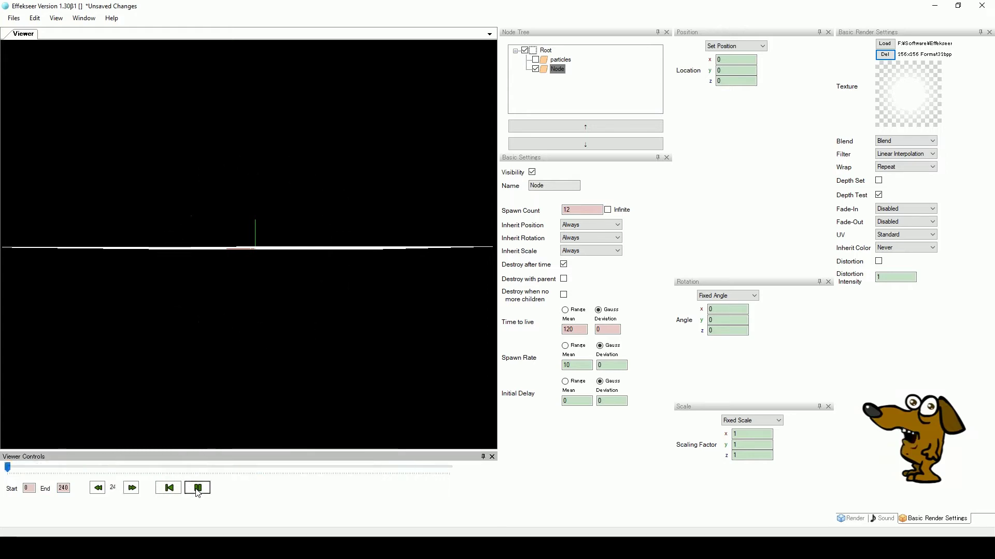
Pause at the particle ring and set the node's Color All to red (255, 0, 0, 255).
{"action": "left_click", "coordinate": [198, 488]}
{"action": "left_click_drag", "start_coordinate": [21, 467], "coordinate": [222, 479]}
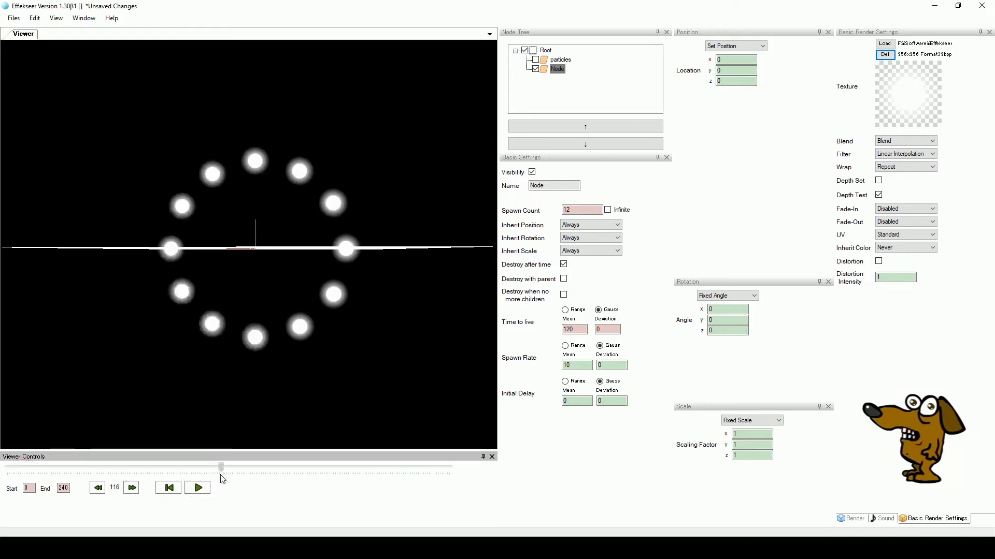
{"action": "left_click", "coordinate": [852, 518]}
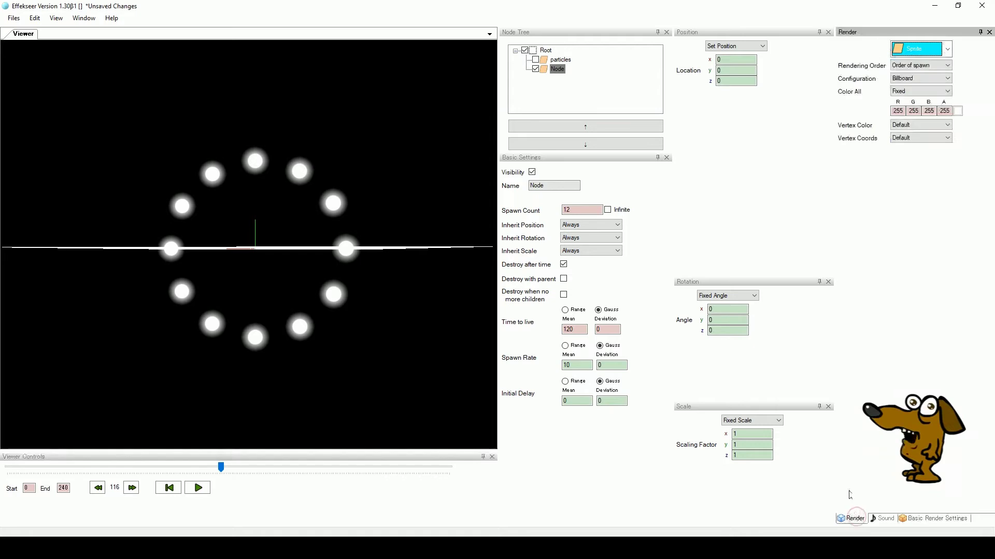
{"action": "left_click", "coordinate": [958, 112]}
{"action": "left_click", "coordinate": [391, 165]}
{"action": "left_click", "coordinate": [402, 283]}
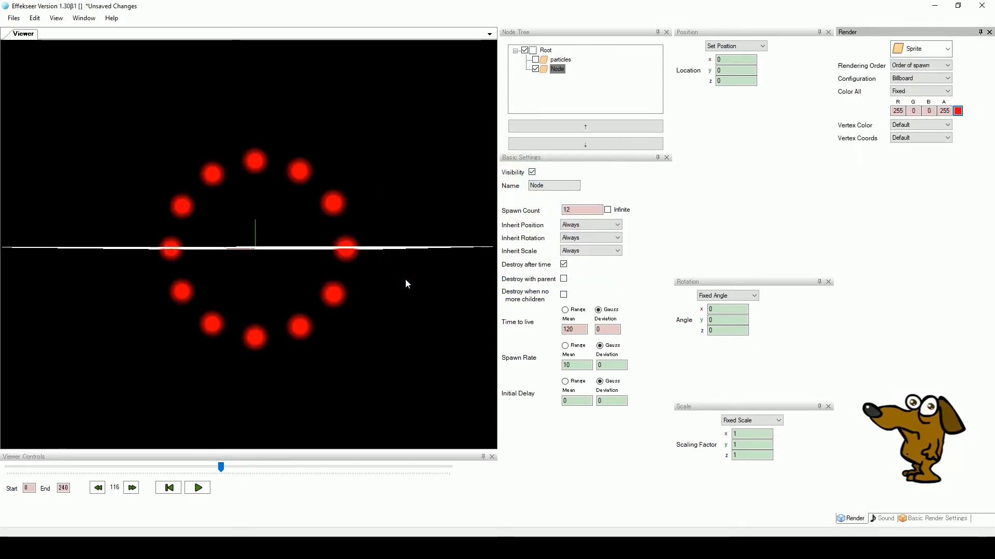
Rename the ring node to 'red'.
{"action": "left_click", "coordinate": [545, 185]}
{"action": "type", "text": "red"}
{"action": "key", "text": "Return"}
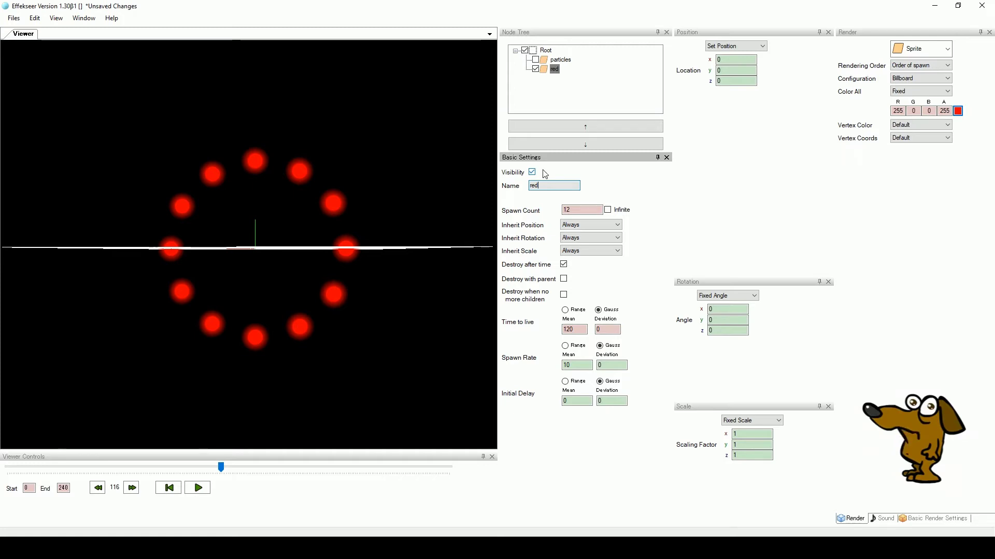
Copy the red node and paste the duplicate under Root.
{"action": "left_click", "coordinate": [543, 70]}
{"action": "right_click", "coordinate": [543, 70]}
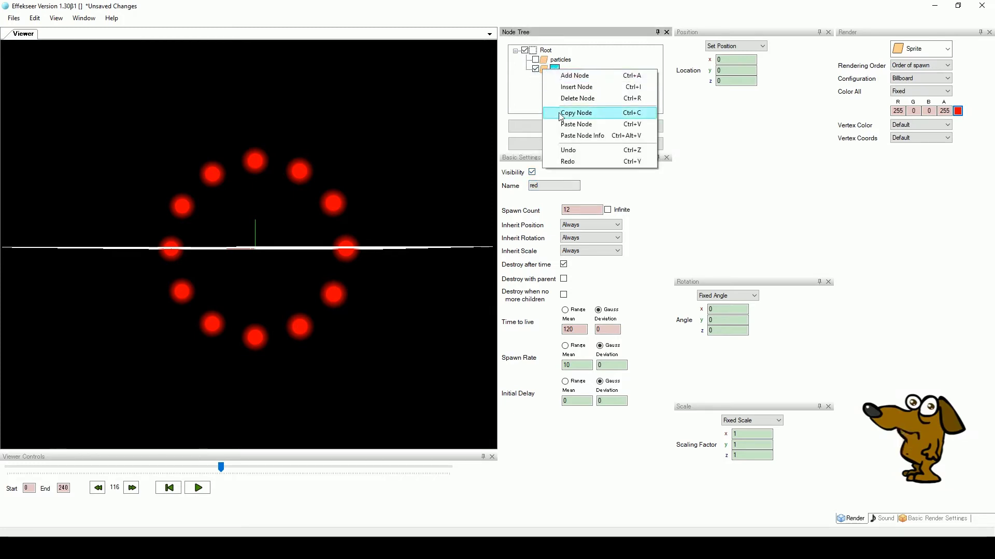
{"action": "left_click", "coordinate": [560, 113]}
{"action": "left_click", "coordinate": [545, 51]}
{"action": "right_click", "coordinate": [545, 50]}
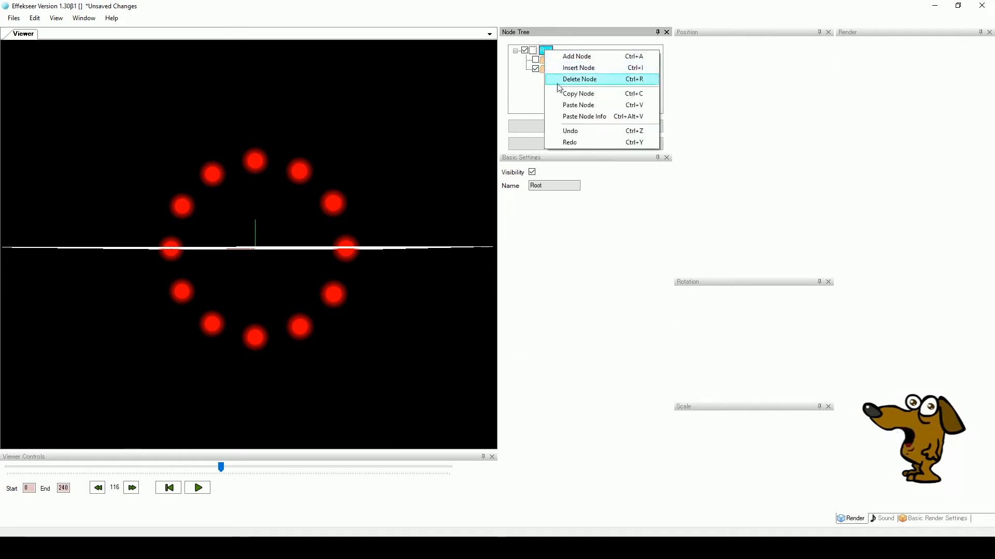
{"action": "left_click", "coordinate": [566, 105]}
{"action": "left_click", "coordinate": [552, 78]}
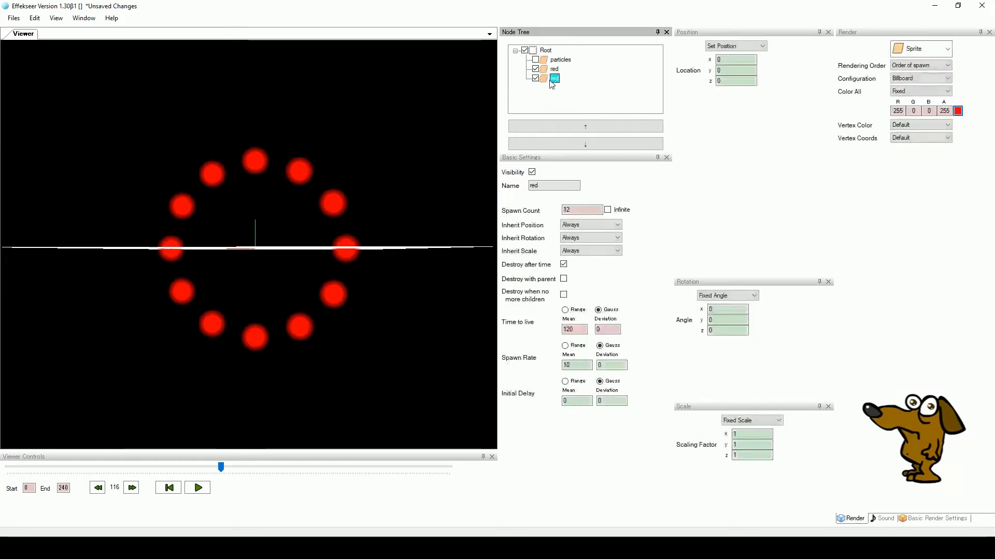
Set the copy's Color All to white and rename it 'white'.
{"action": "left_click", "coordinate": [957, 110]}
{"action": "left_click", "coordinate": [486, 213]}
{"action": "left_click", "coordinate": [408, 282]}
{"action": "double_click", "coordinate": [549, 186]}
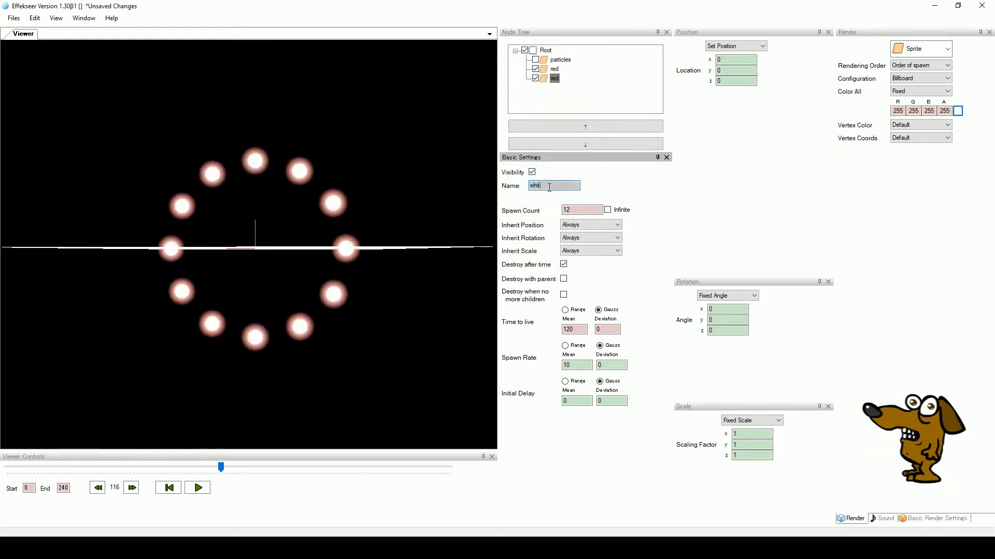
{"action": "type", "text": "white"}
{"action": "key", "text": "Return"}
Replay the effect preview and scrub back to frame 115.
{"action": "left_click", "coordinate": [169, 487]}
{"action": "left_click", "coordinate": [197, 487]}
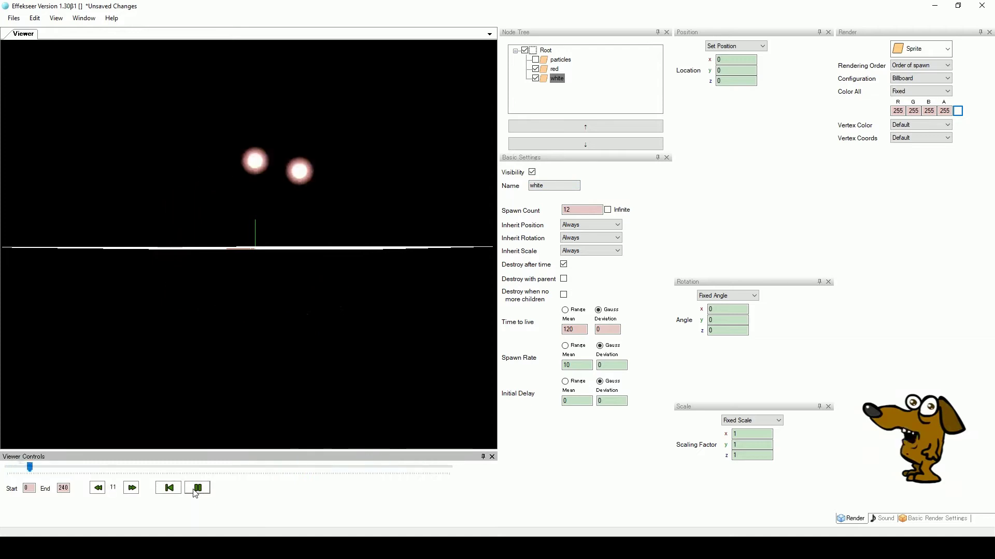
{"action": "left_click", "coordinate": [198, 489]}
{"action": "left_click_drag", "start_coordinate": [254, 470], "coordinate": [219, 466]}
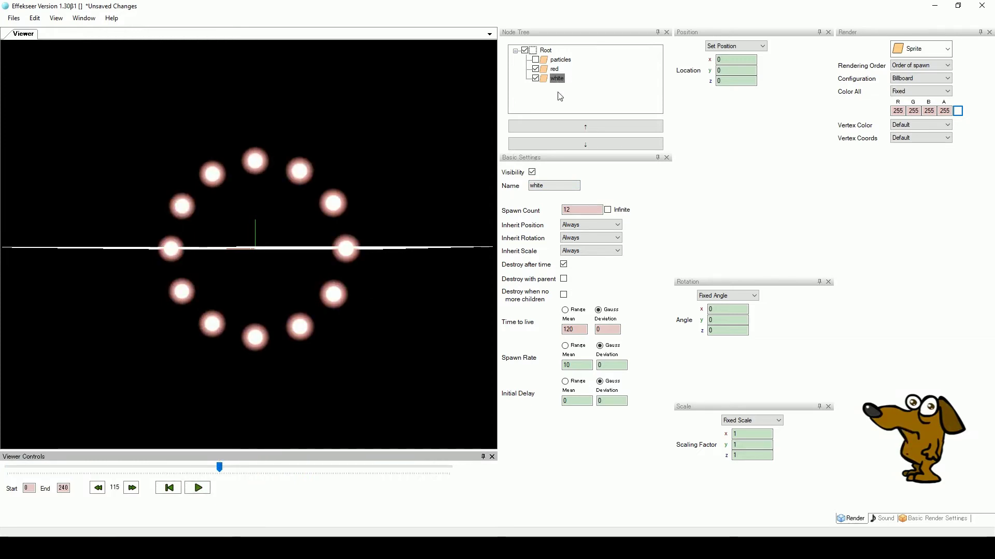
Switch the white node's scale mode from Fixed Scale to PVA.
{"action": "left_click", "coordinate": [750, 434]}
{"action": "double_click", "coordinate": [751, 434]}
{"action": "type", "text": "0.1"}
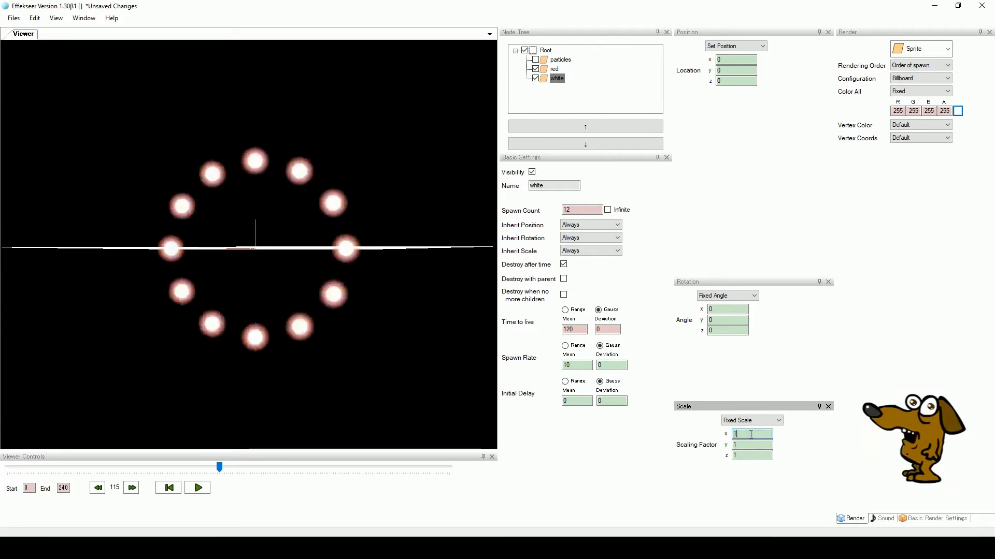
{"action": "left_click", "coordinate": [777, 421]}
{"action": "left_click", "coordinate": [772, 437]}
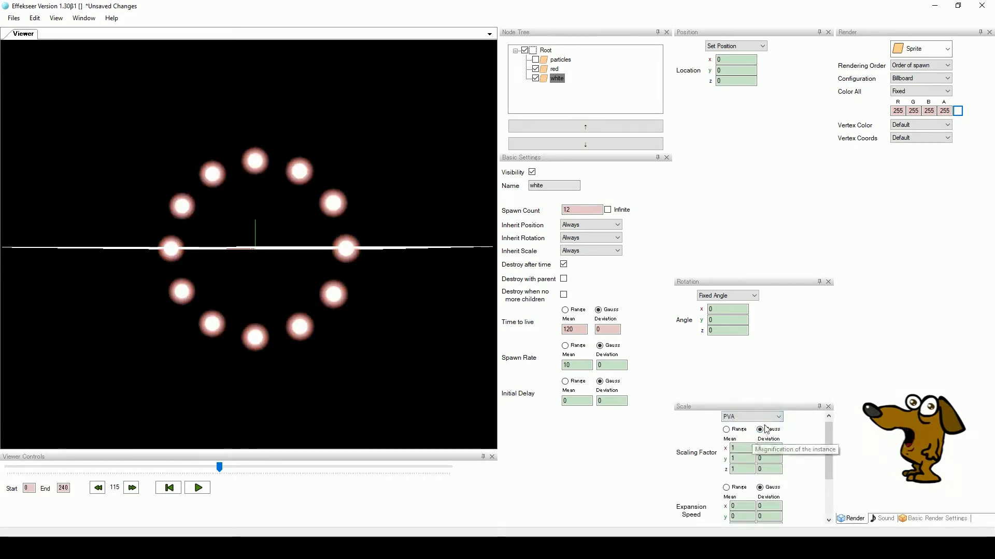
{"action": "left_click_drag", "start_coordinate": [830, 433], "coordinate": [832, 455]}
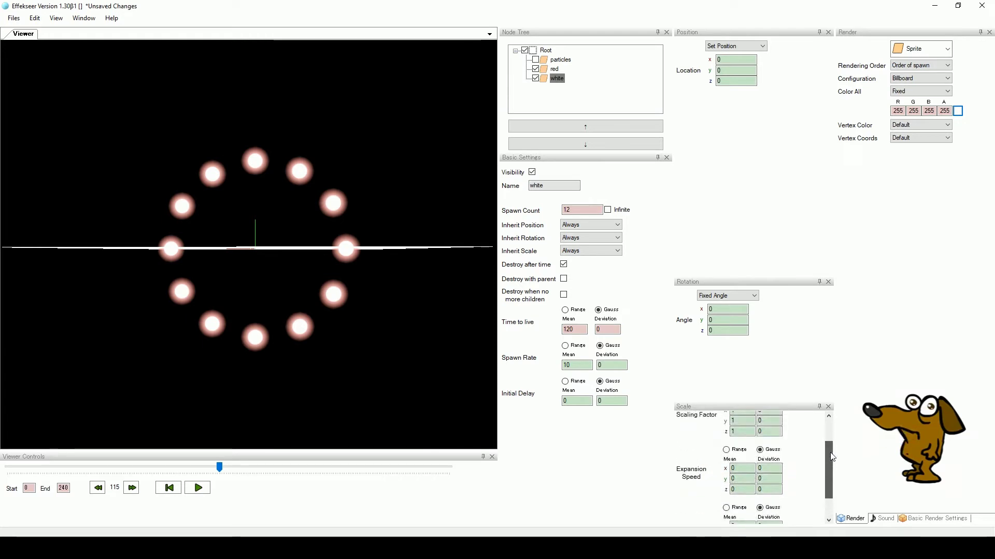
Set Expansion Speed x, y and z to 0.01 and scrub to watch the glows grow.
{"action": "double_click", "coordinate": [739, 468]}
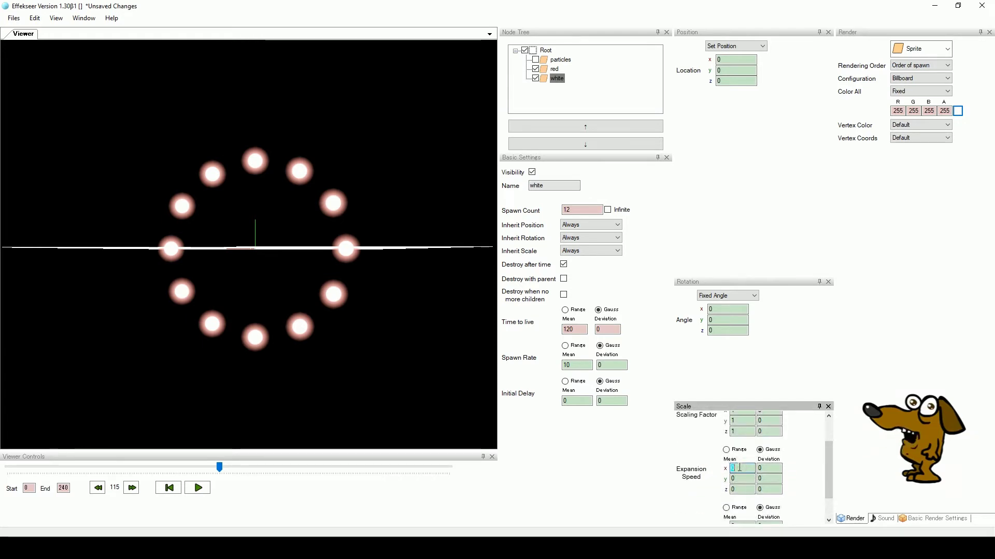
{"action": "type", "text": "0.01"}
{"action": "double_click", "coordinate": [740, 479]}
{"action": "type", "text": "0.01"}
{"action": "double_click", "coordinate": [737, 489]}
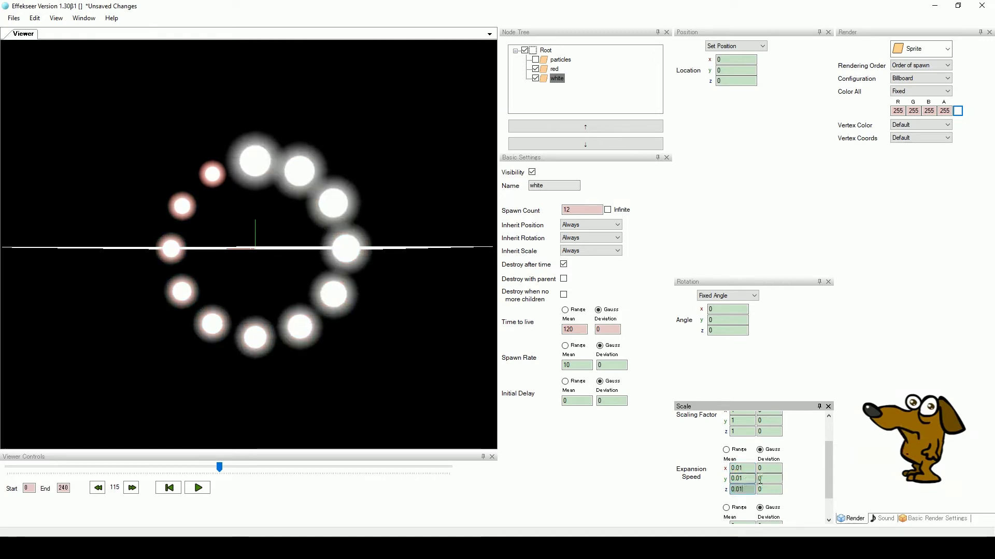
{"action": "left_click_drag", "start_coordinate": [219, 467], "coordinate": [68, 467]}
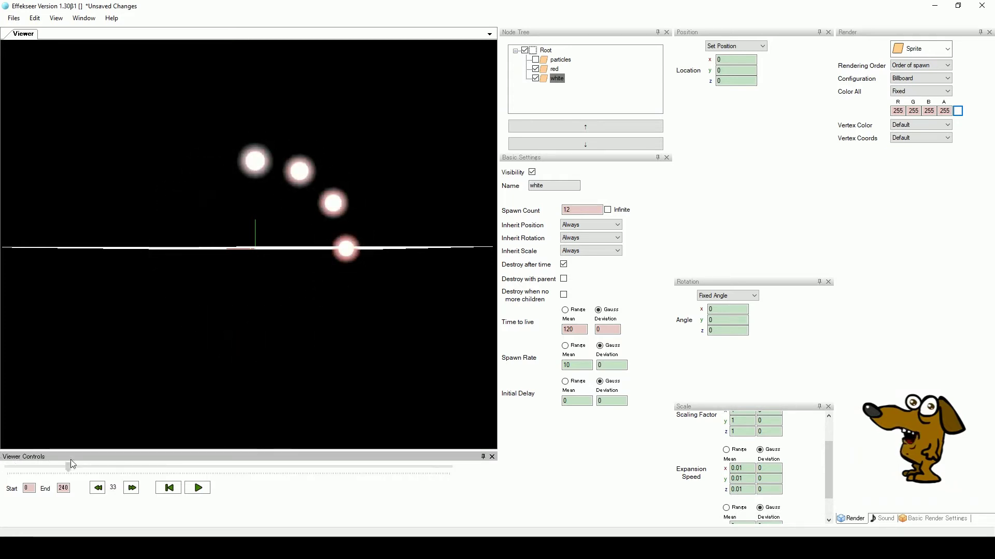
Set Scaling Factor x, y and z to 0, then replay and scrub back to frame 115.
{"action": "left_click_drag", "start_coordinate": [825, 468], "coordinate": [828, 449]}
{"action": "double_click", "coordinate": [740, 452]}
{"action": "type", "text": "0"}
{"action": "double_click", "coordinate": [738, 462]}
{"action": "type", "text": "0"}
{"action": "left_click", "coordinate": [739, 472]}
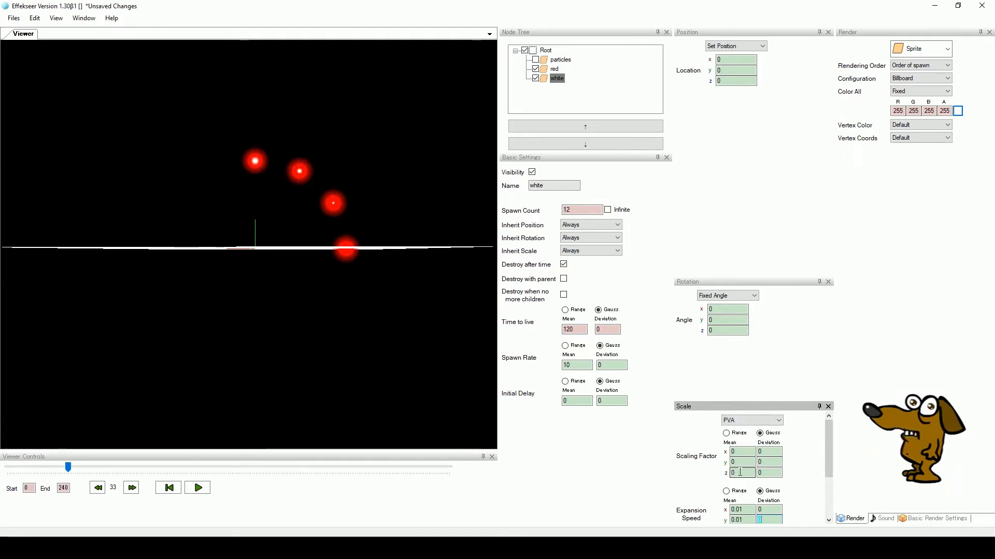
{"action": "left_click", "coordinate": [198, 488]}
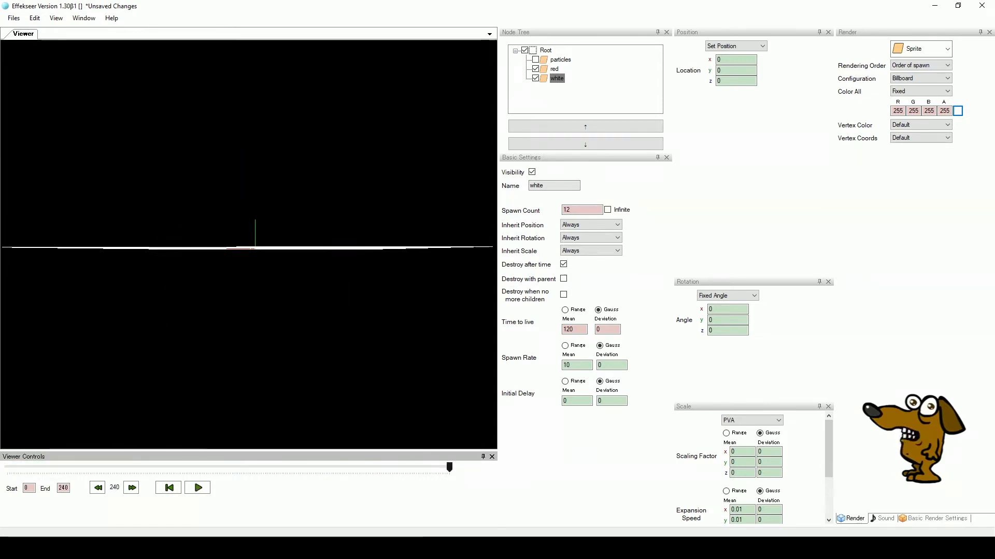
{"action": "left_click_drag", "start_coordinate": [449, 467], "coordinate": [251, 491]}
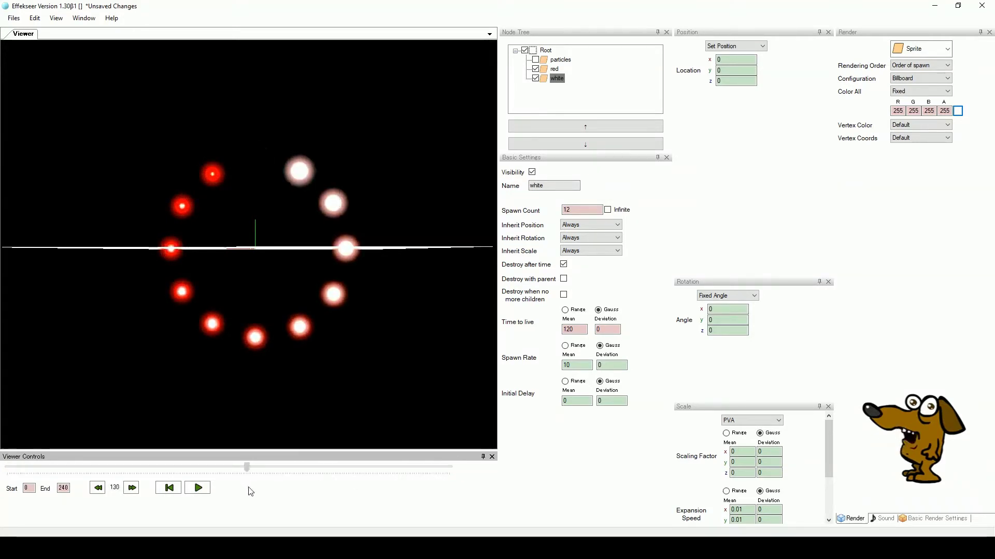
Give the white node Random Color All with R, G and B deviation 255, then replay.
{"action": "left_click", "coordinate": [544, 83]}
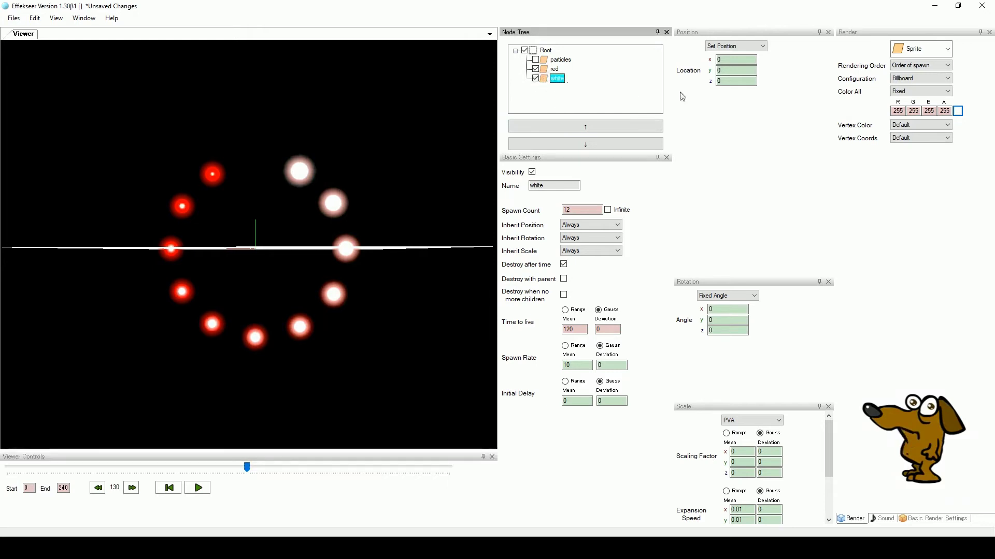
{"action": "left_click", "coordinate": [948, 92]}
{"action": "left_click", "coordinate": [912, 107]}
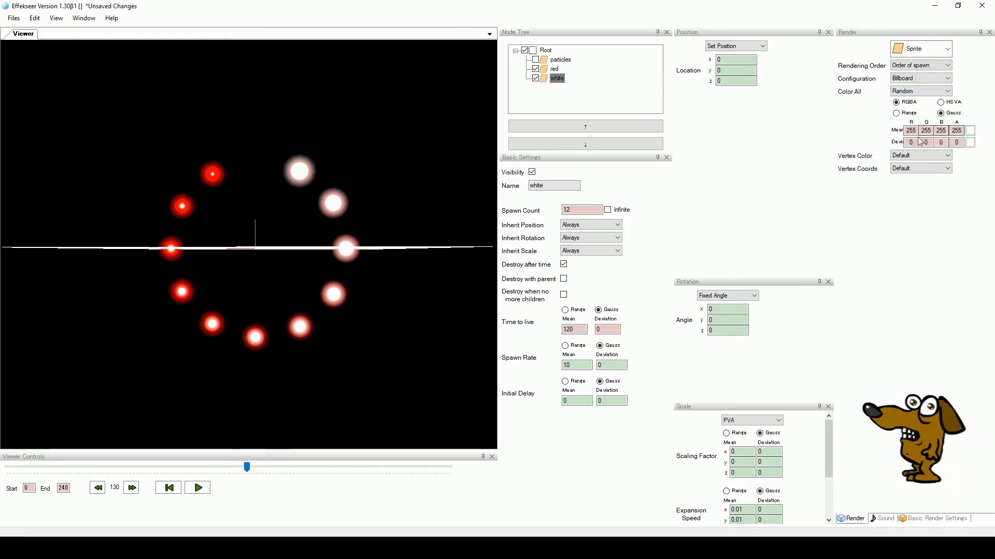
{"action": "left_click", "coordinate": [912, 143]}
{"action": "type", "text": "255"}
{"action": "left_click", "coordinate": [926, 142]}
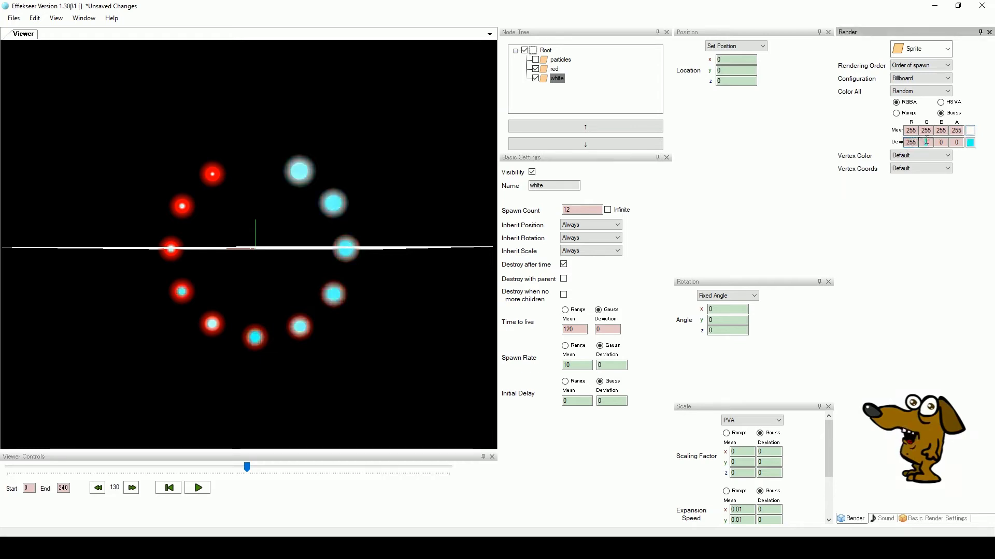
{"action": "type", "text": "255"}
{"action": "left_click", "coordinate": [940, 142]}
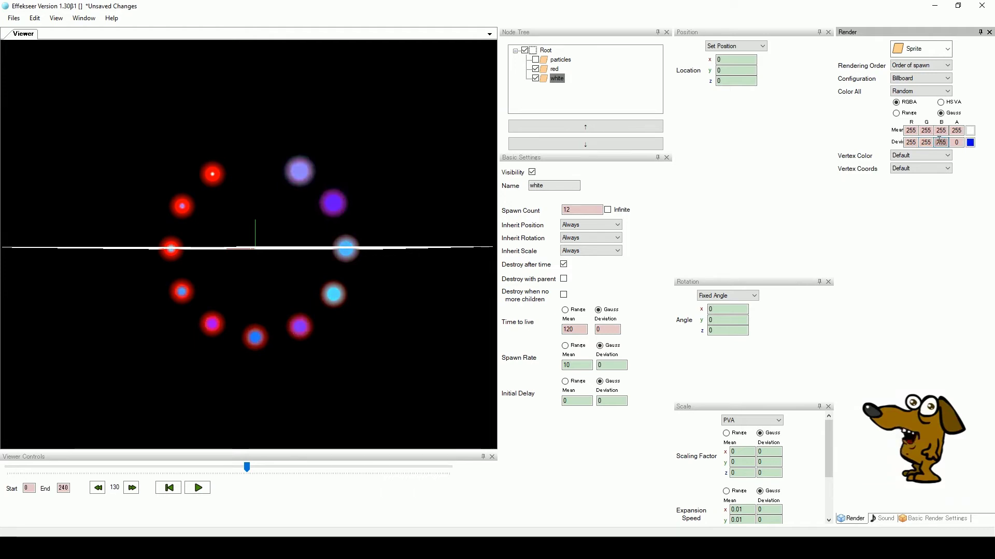
{"action": "key", "text": "Return"}
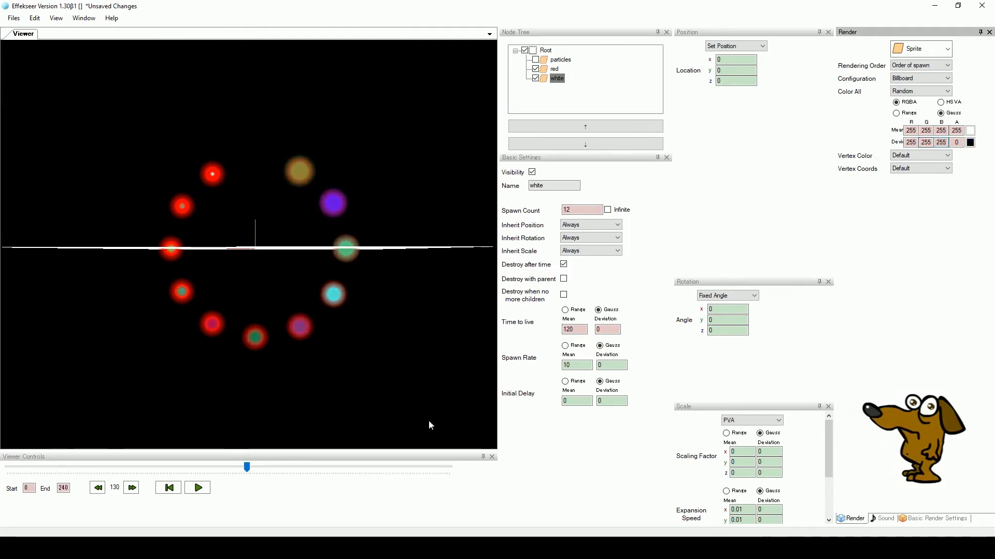
{"action": "left_click", "coordinate": [169, 487]}
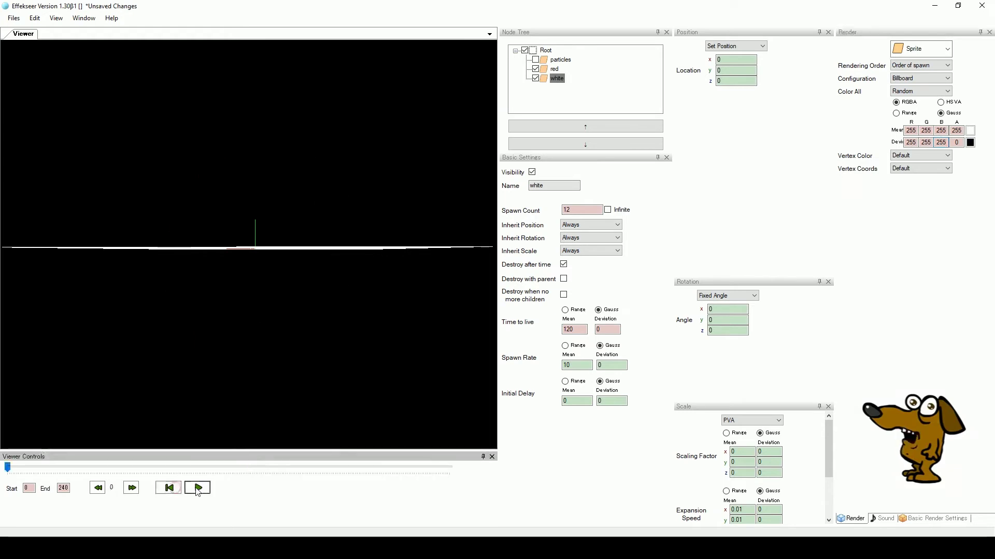
{"action": "left_click", "coordinate": [198, 487]}
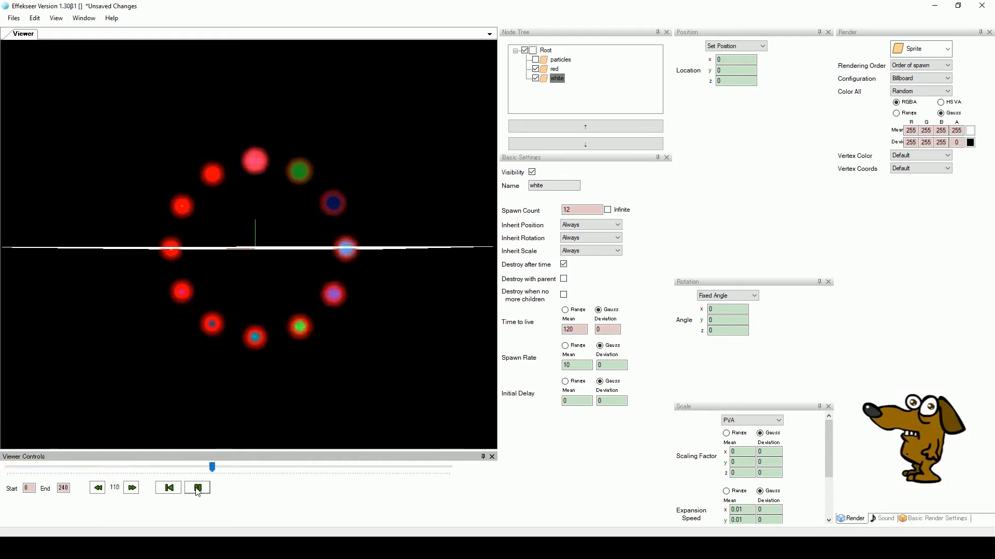
Pause at frame 113, add a child Node under white, then bring up the hidden particles node's actions.
{"action": "left_click", "coordinate": [198, 489]}
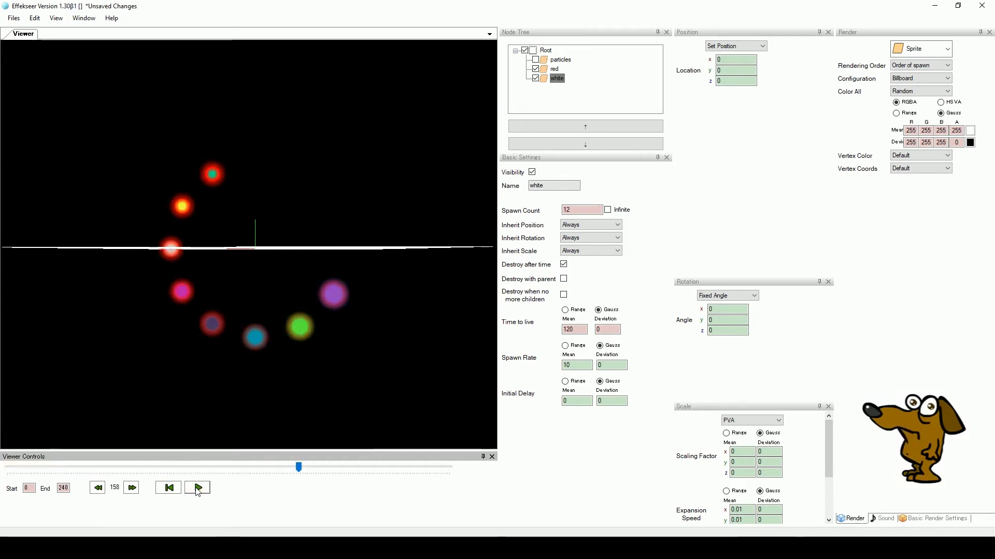
{"action": "left_click_drag", "start_coordinate": [299, 467], "coordinate": [217, 479]}
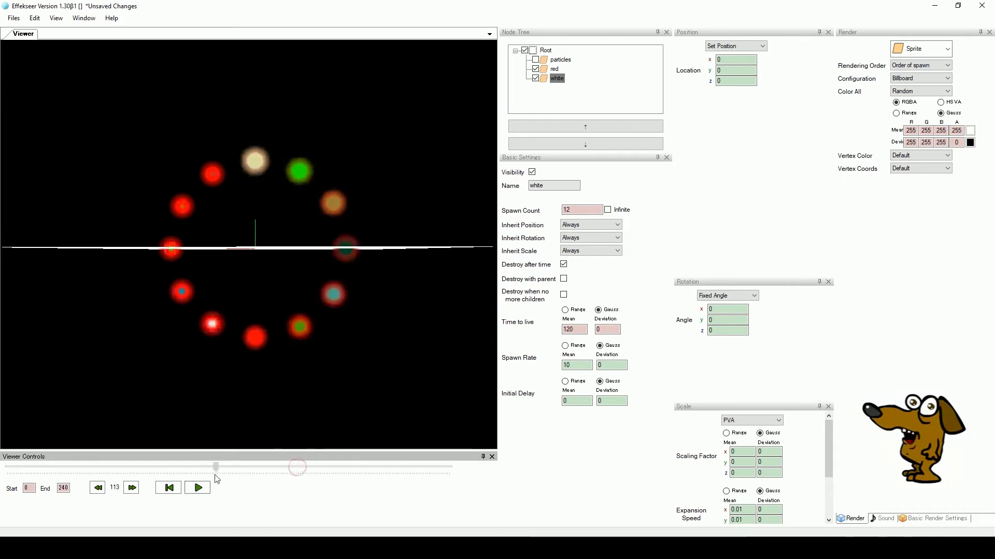
{"action": "left_click", "coordinate": [546, 82]}
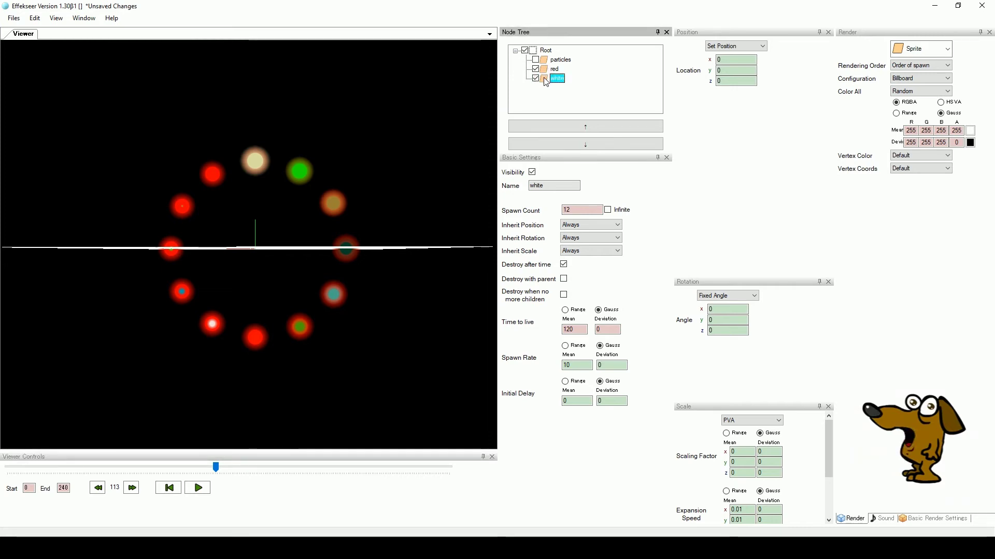
{"action": "right_click", "coordinate": [546, 81]}
{"action": "left_click", "coordinate": [576, 84]}
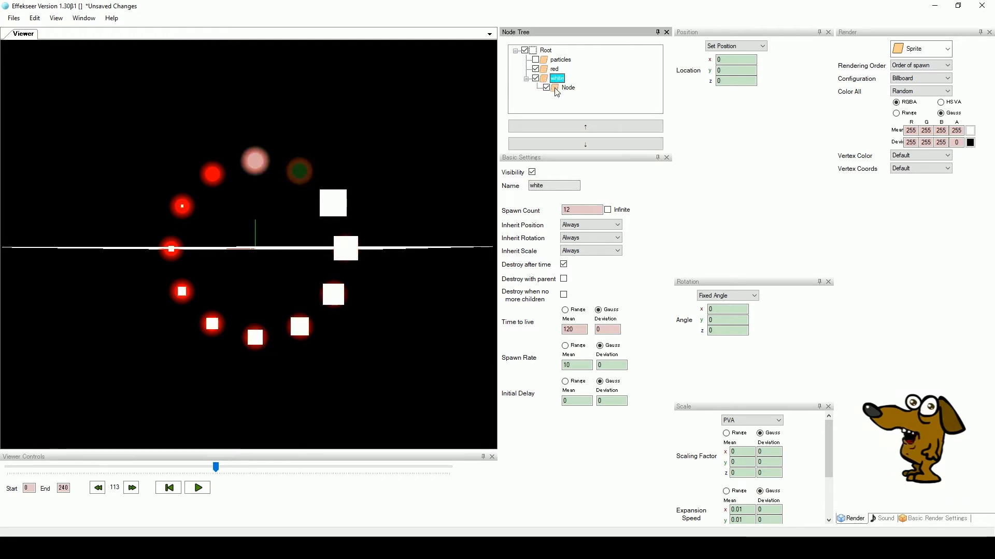
{"action": "left_click", "coordinate": [556, 90]}
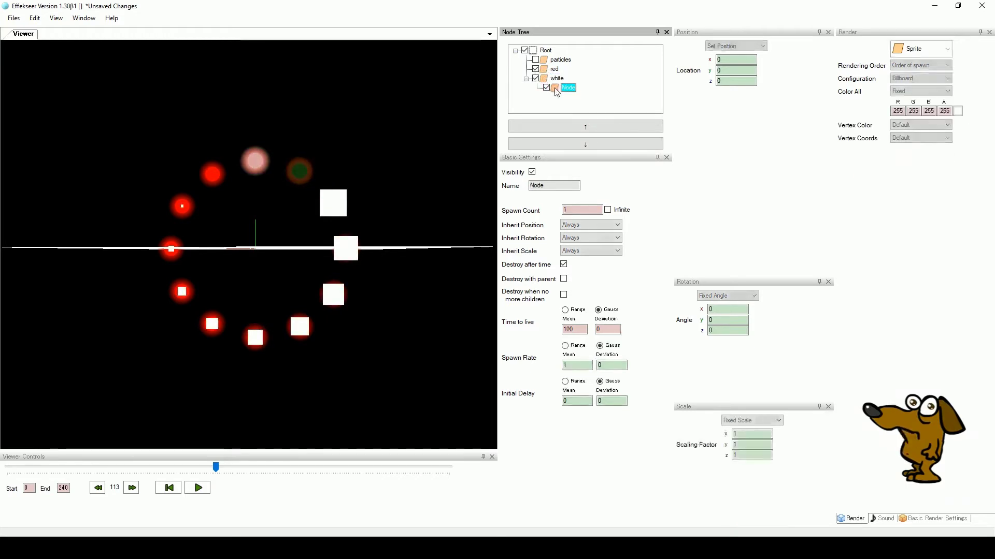
{"action": "left_click", "coordinate": [545, 62]}
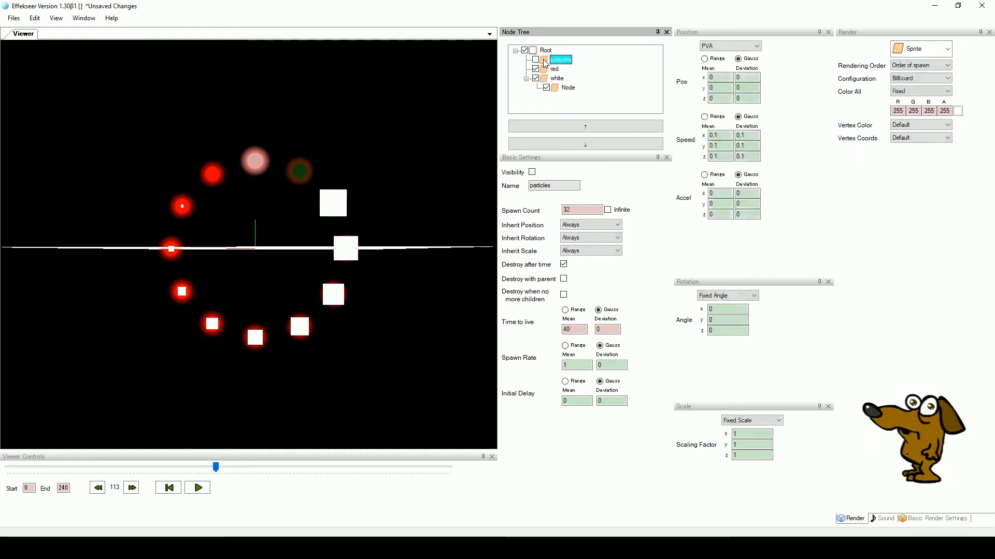
{"action": "right_click", "coordinate": [544, 61]}
Copy the particles node and paste it inside the Node under white.
{"action": "left_click", "coordinate": [564, 104]}
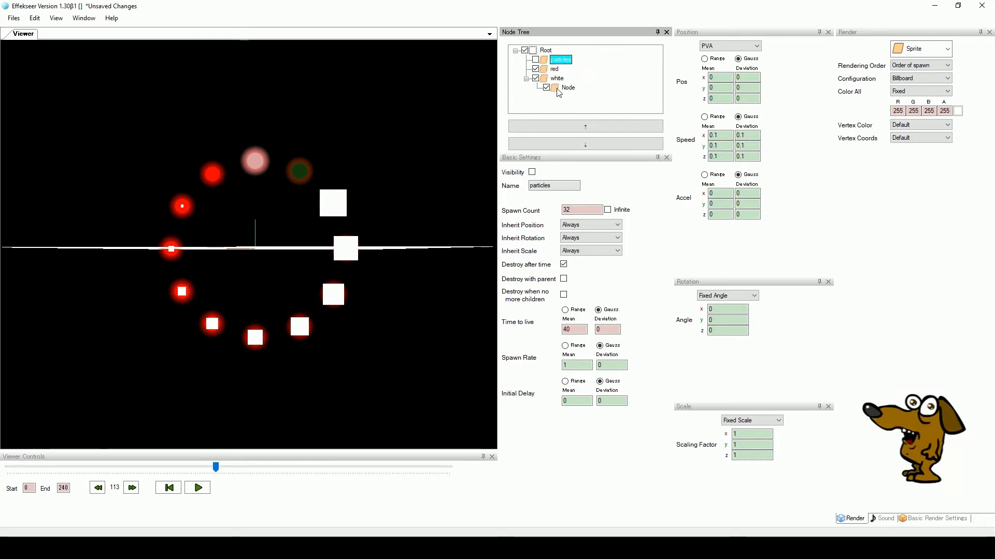
{"action": "left_click", "coordinate": [558, 89]}
{"action": "right_click", "coordinate": [555, 89]}
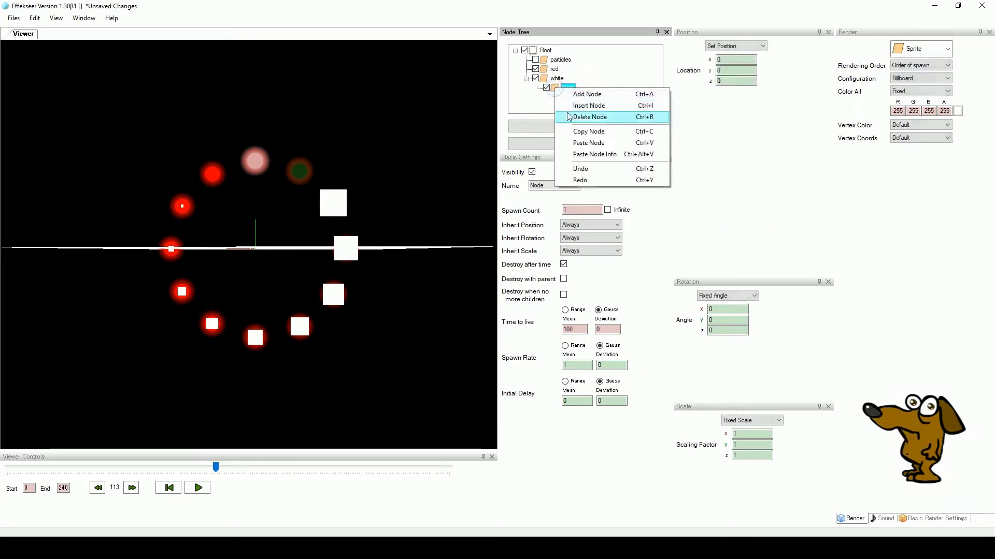
{"action": "left_click", "coordinate": [576, 142]}
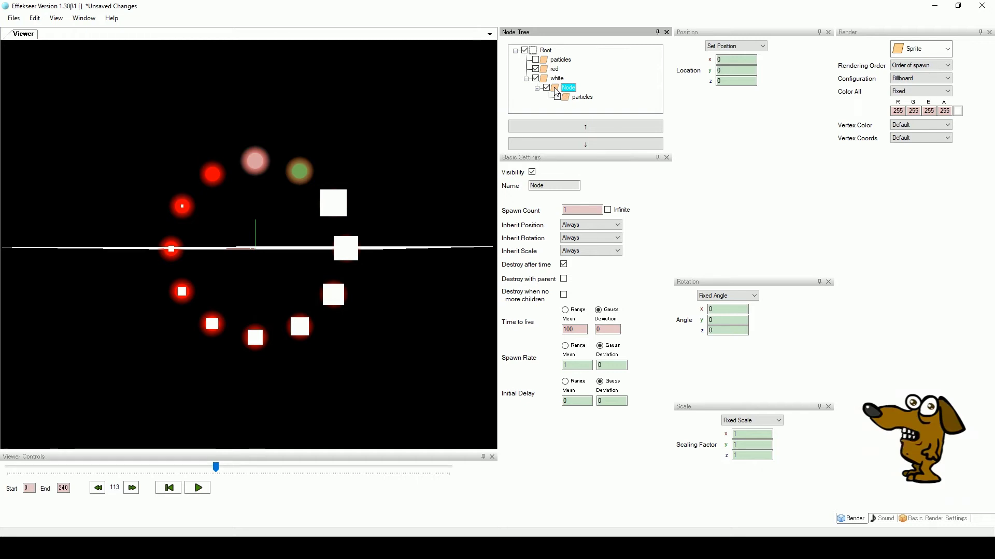
Set the Node's render type to None, make the pasted particles visible, and replay.
{"action": "left_click", "coordinate": [928, 56]}
{"action": "left_click", "coordinate": [927, 62]}
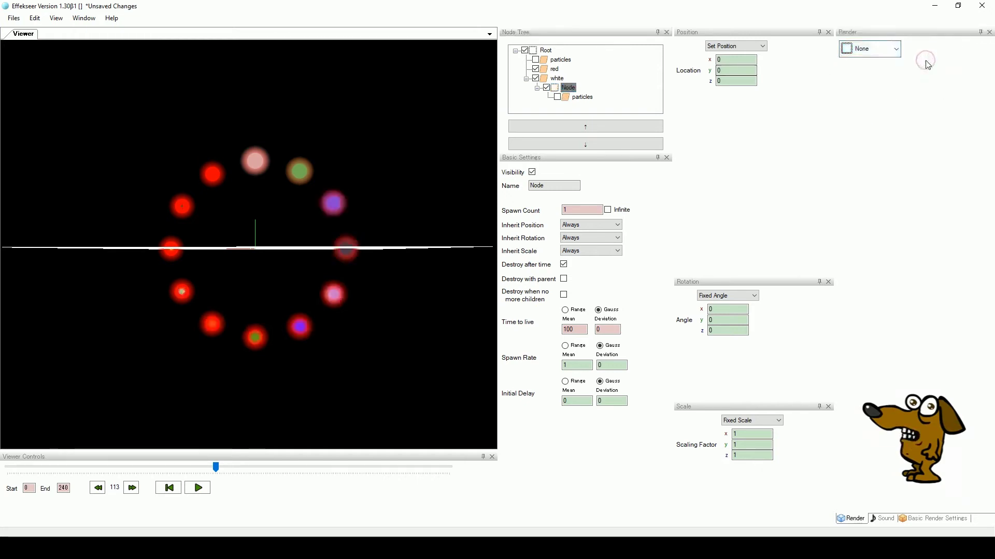
{"action": "left_click", "coordinate": [557, 98]}
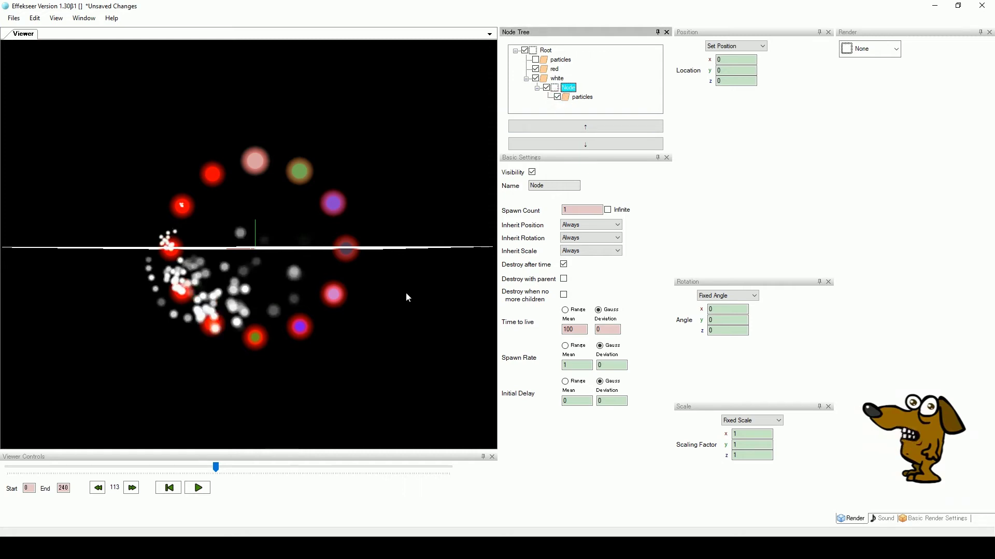
{"action": "left_click", "coordinate": [168, 488]}
{"action": "left_click", "coordinate": [198, 488]}
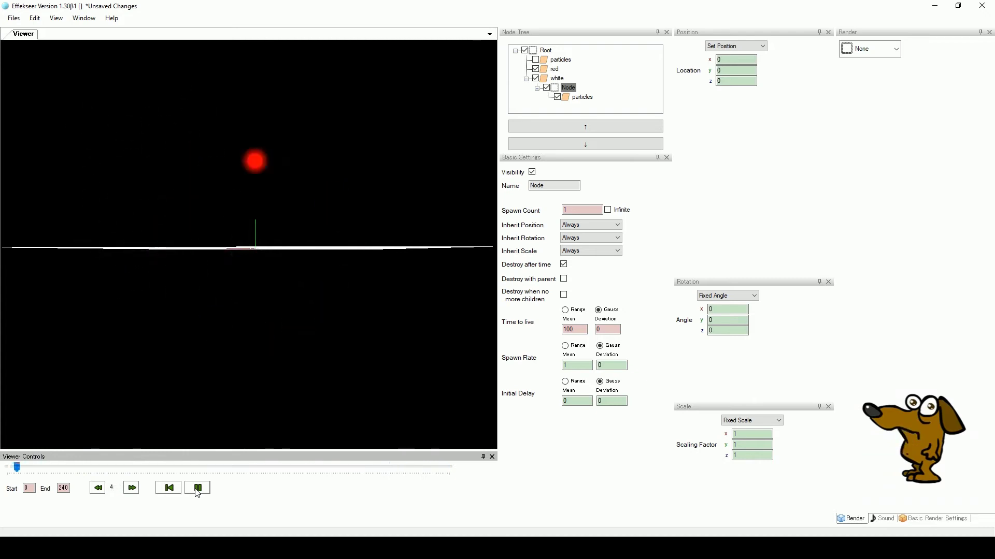
Pause the preview and rename the Node under white to 'control'.
{"action": "left_click", "coordinate": [198, 488]}
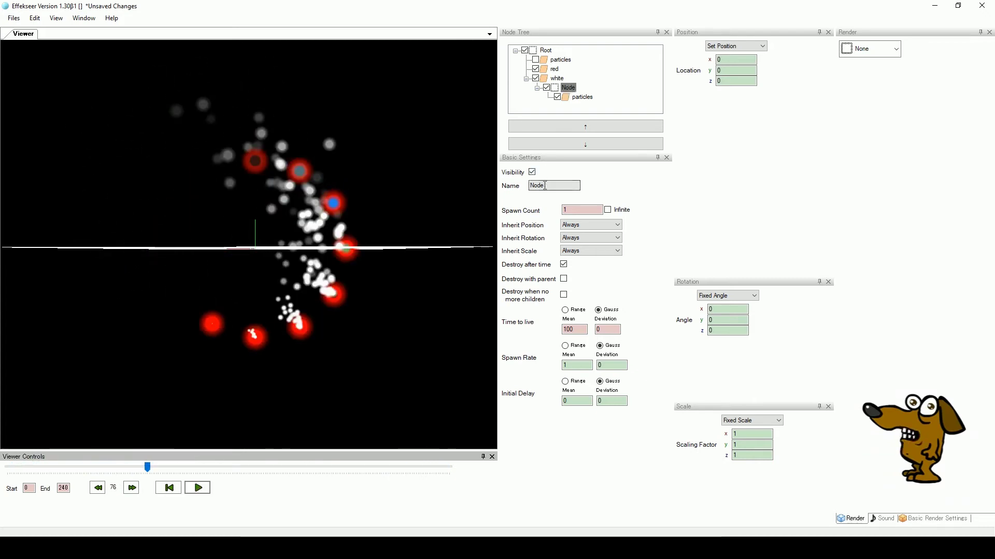
{"action": "left_click", "coordinate": [545, 185]}
{"action": "type", "text": "control"}
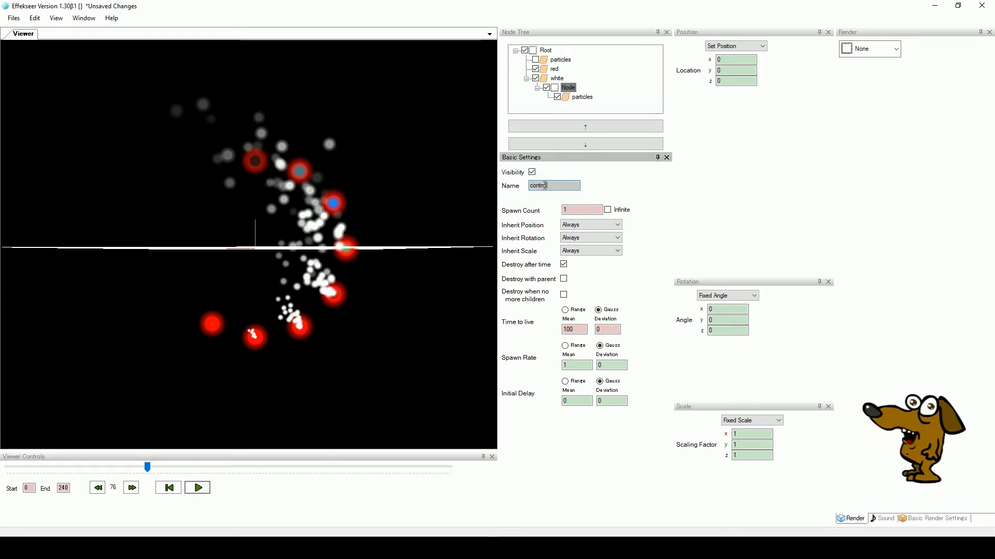
{"action": "key", "text": "Return"}
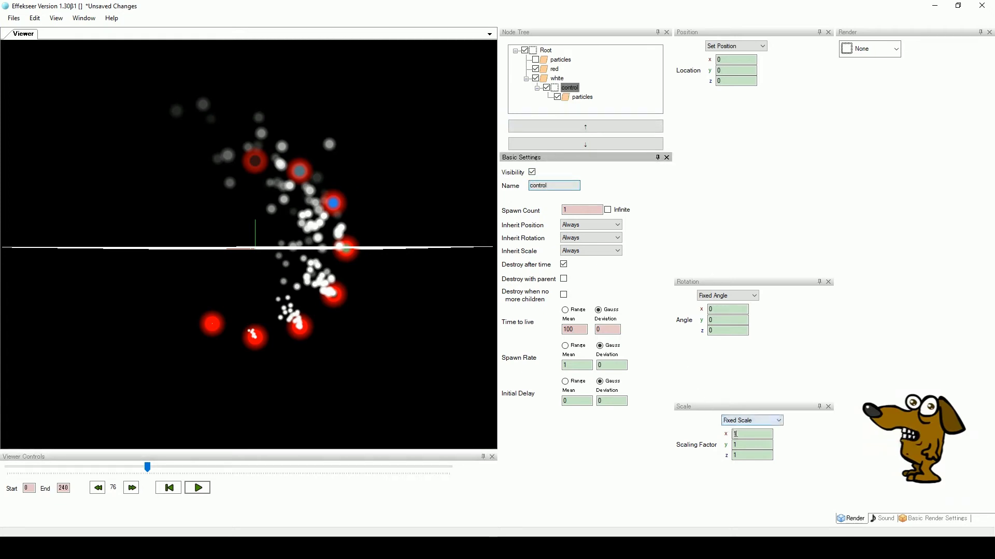
Try a Scaling Factor of 0.1 on x, y and z and replay the preview.
{"action": "left_click", "coordinate": [735, 434]}
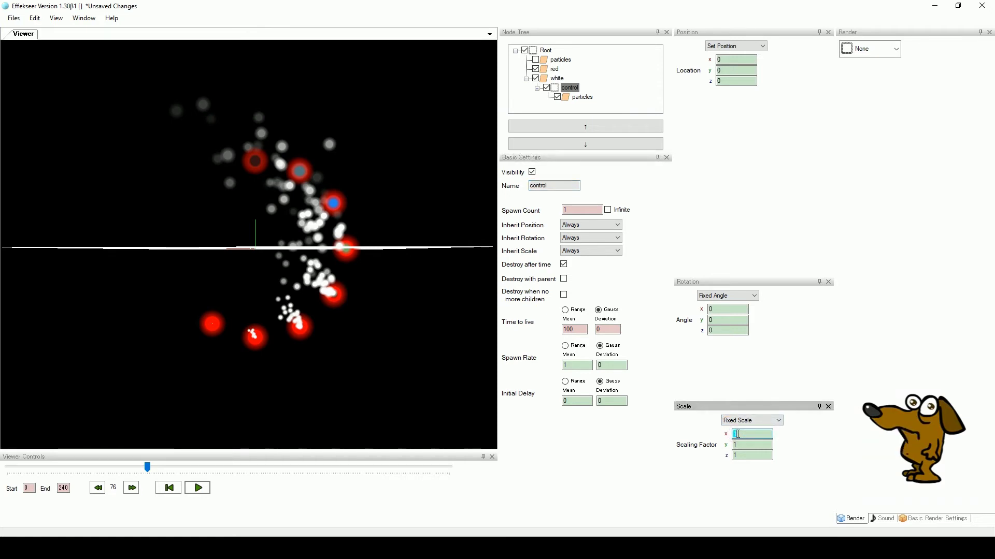
{"action": "left_click", "coordinate": [742, 445]}
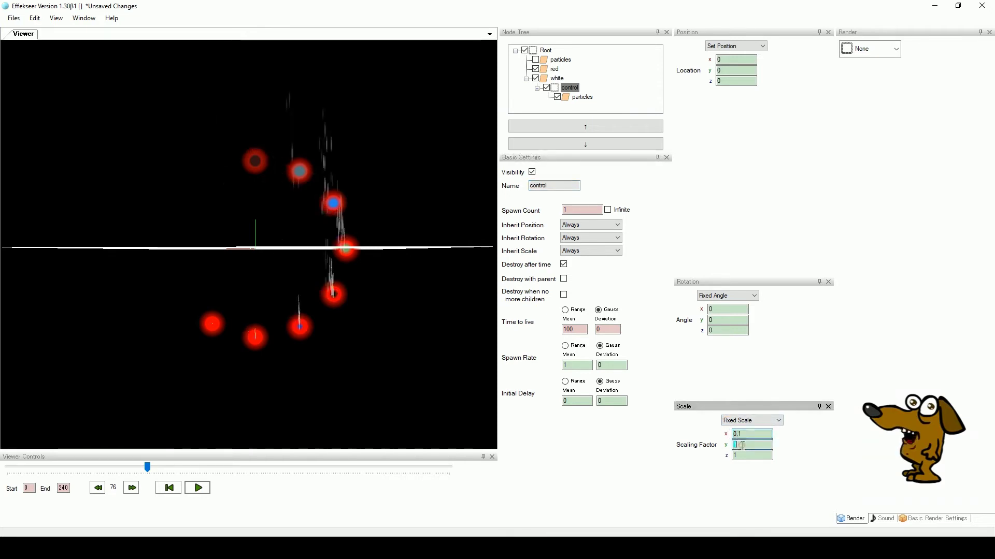
{"action": "type", "text": "0.1"}
{"action": "left_click", "coordinate": [743, 454]}
{"action": "type", "text": "0.1"}
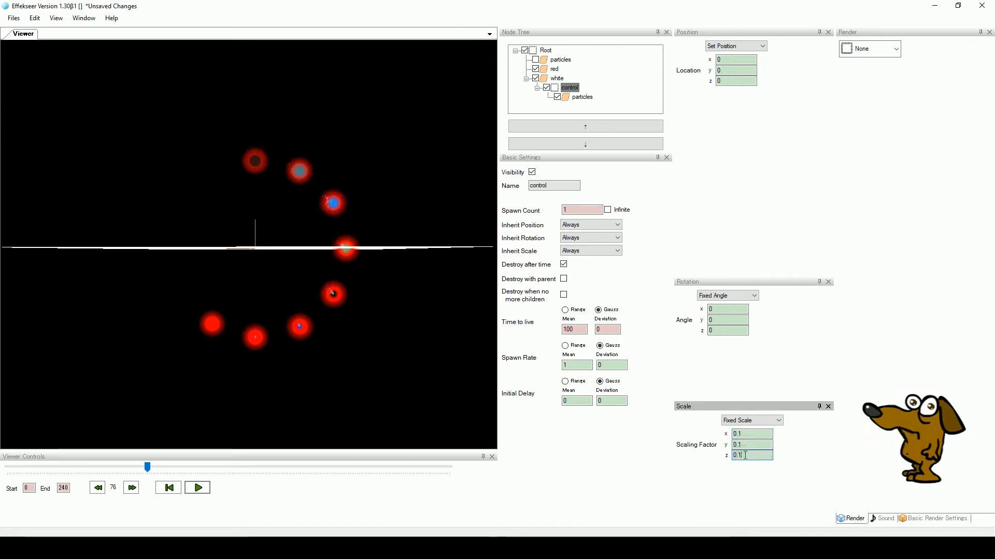
{"action": "left_click", "coordinate": [169, 488]}
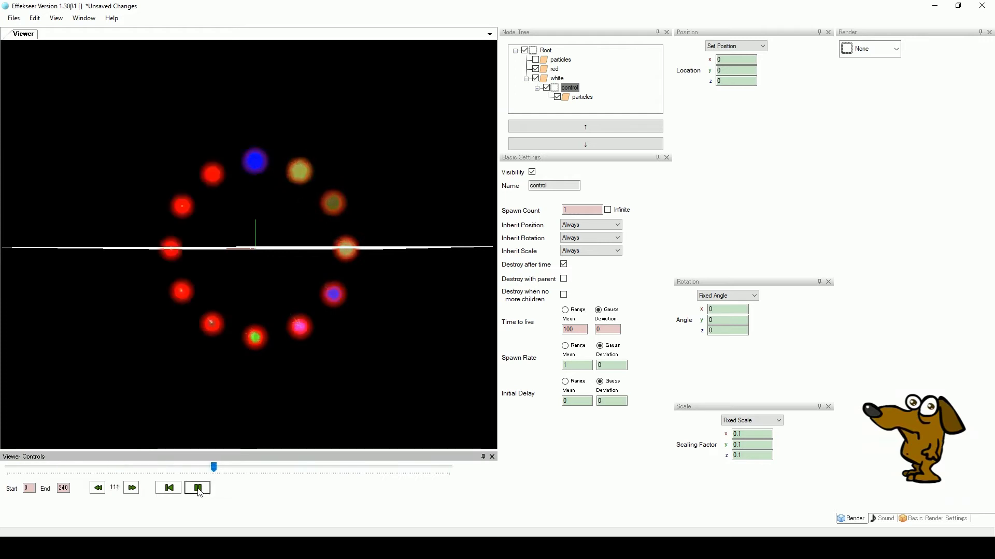
Set control's Scaling Factor x, y and z to 0.5 and replay the preview.
{"action": "left_click", "coordinate": [738, 435]}
{"action": "type", "text": "0.5"}
{"action": "left_click", "coordinate": [742, 444]}
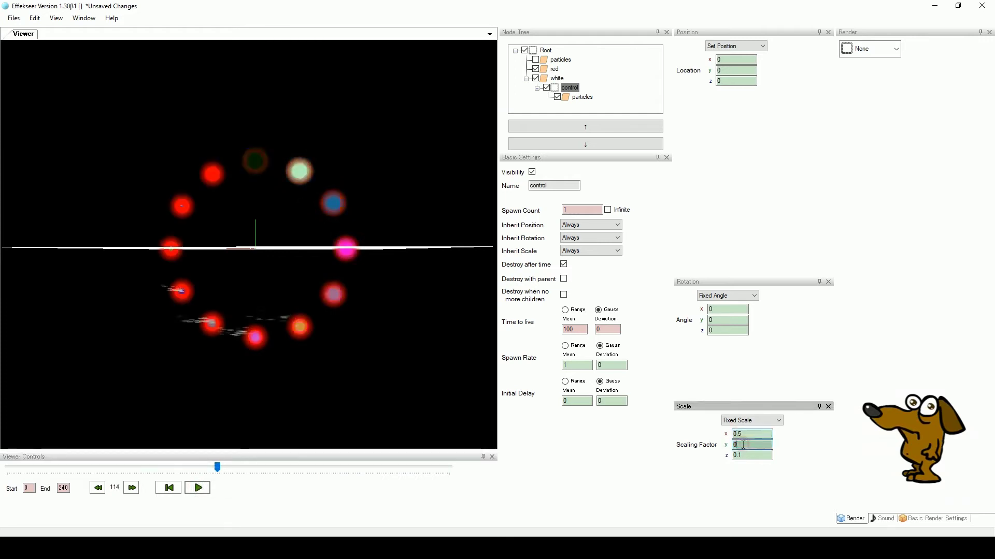
{"action": "type", "text": "0.5"}
{"action": "left_click", "coordinate": [746, 455]}
{"action": "type", "text": "0.5"}
{"action": "left_click", "coordinate": [174, 489]}
{"action": "left_click", "coordinate": [197, 488]}
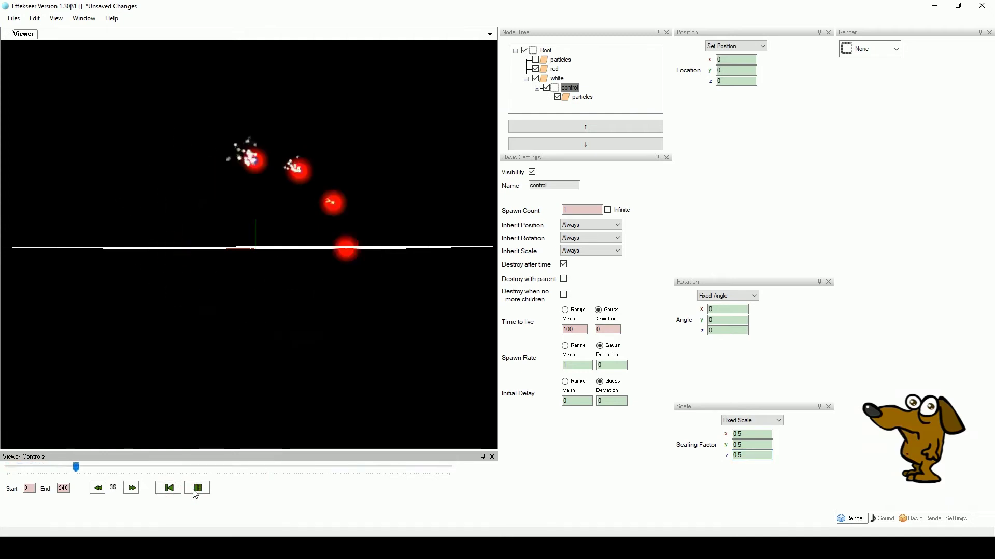
{"action": "left_click", "coordinate": [195, 491]}
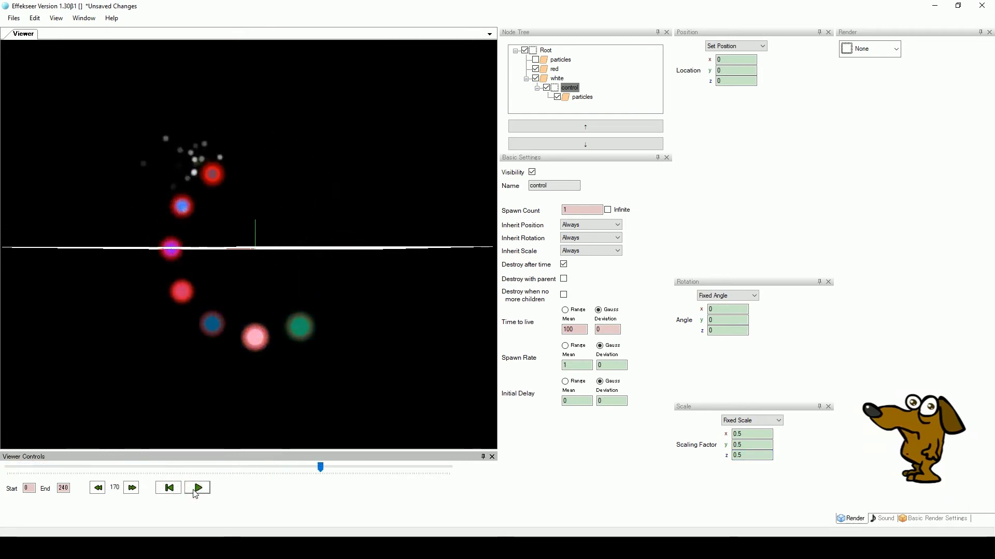
{"action": "left_click", "coordinate": [570, 98]}
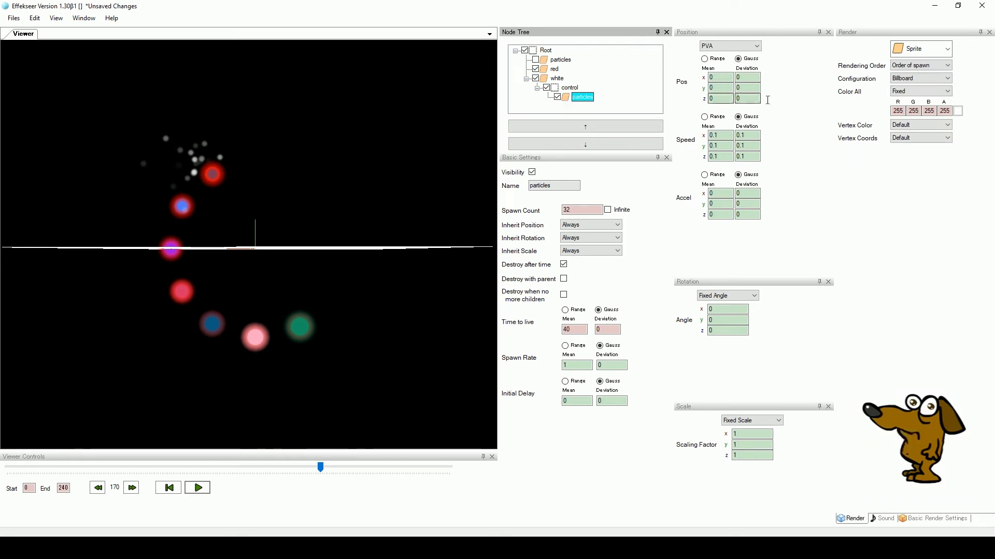
Set the nested particles' Color All to Random with R, G and B deviation 255.
{"action": "left_click", "coordinate": [946, 92]}
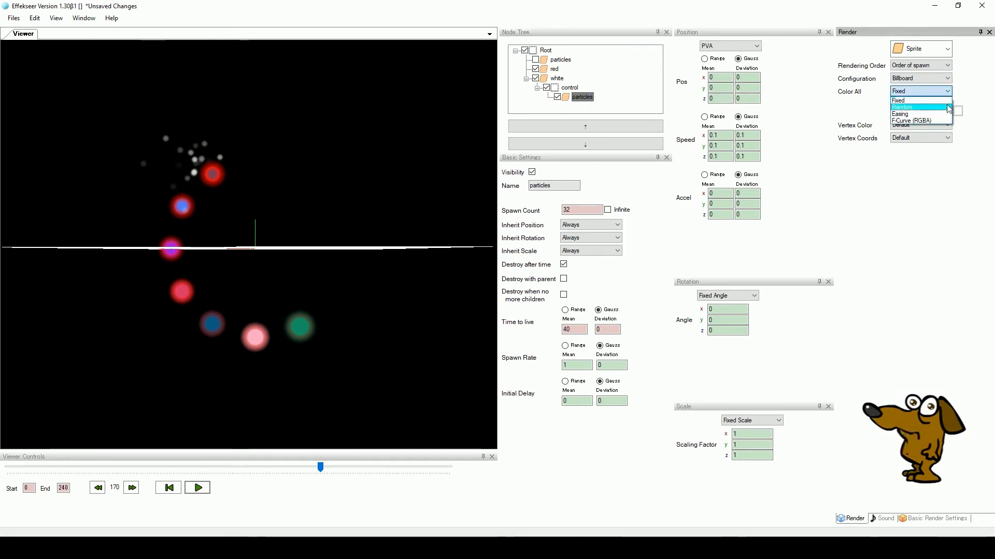
{"action": "left_click", "coordinate": [949, 107]}
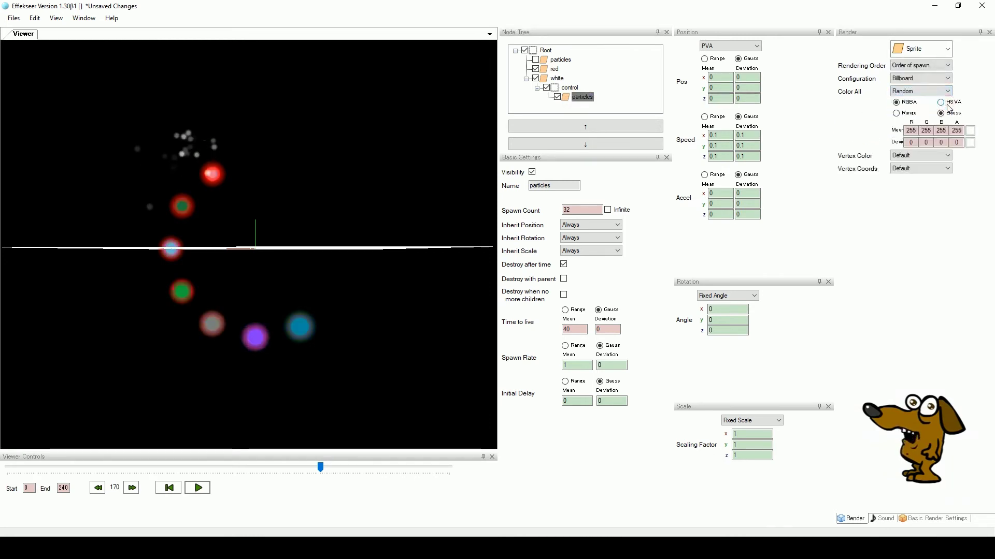
{"action": "type", "text": "255"}
{"action": "double_click", "coordinate": [926, 143]}
{"action": "type", "text": "255"}
{"action": "double_click", "coordinate": [940, 142]}
{"action": "type", "text": "255"}
Replay the preview and scrub to around frame 89.
{"action": "left_click", "coordinate": [169, 488]}
{"action": "left_click", "coordinate": [198, 488]}
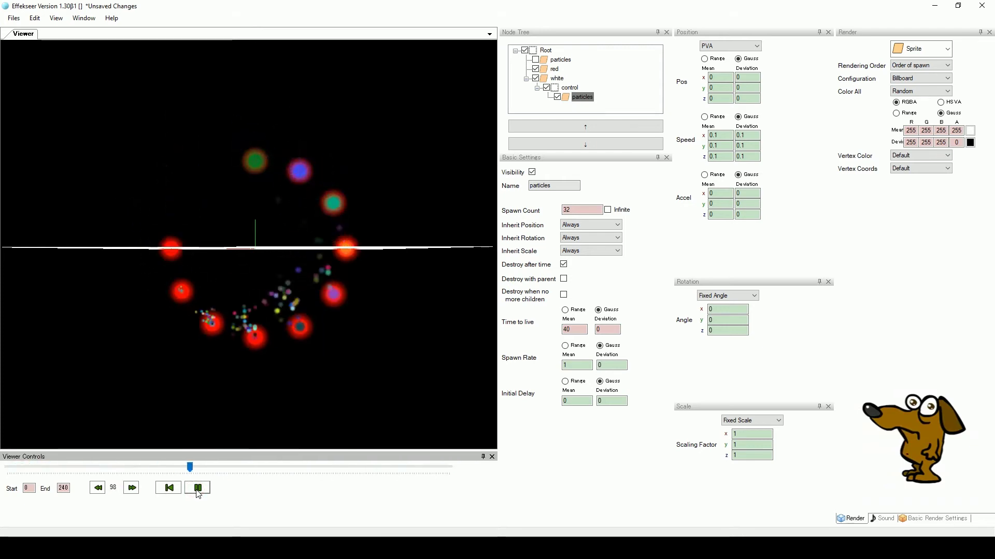
{"action": "left_click", "coordinate": [198, 487]}
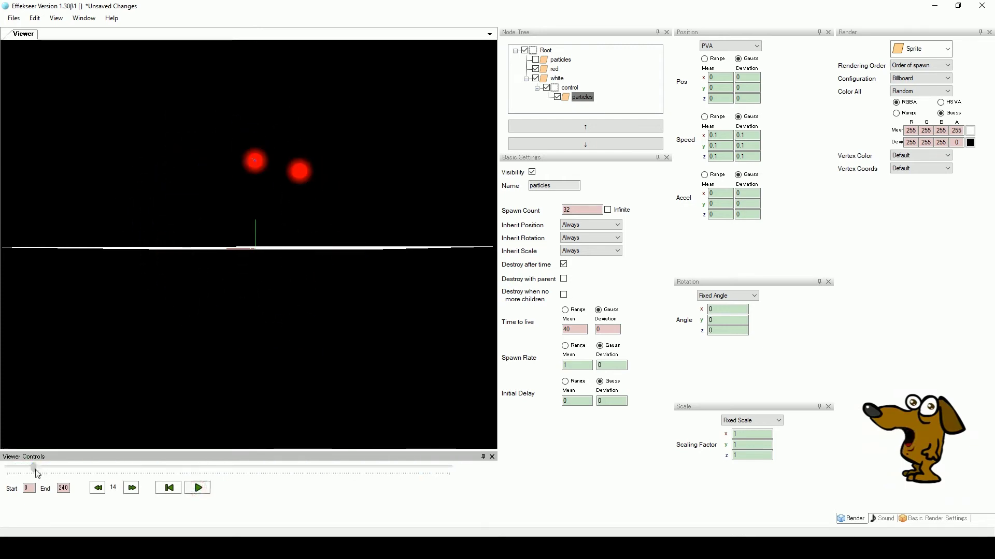
{"action": "left_click_drag", "start_coordinate": [33, 467], "coordinate": [184, 468]}
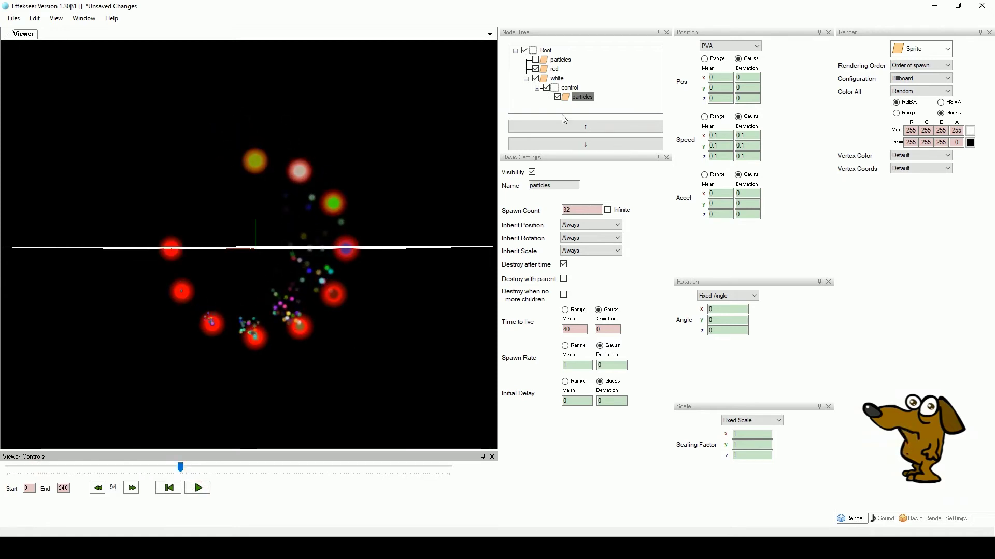
{"action": "left_click", "coordinate": [569, 98]}
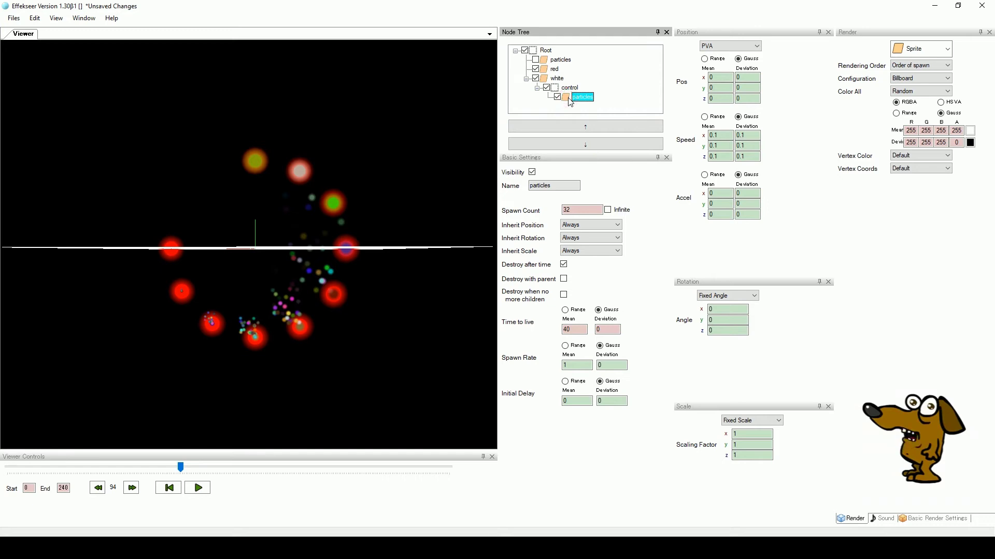
Set the sparks' x and z speed Mean and Deviation to 0, then play the preview.
{"action": "left_click", "coordinate": [722, 134]}
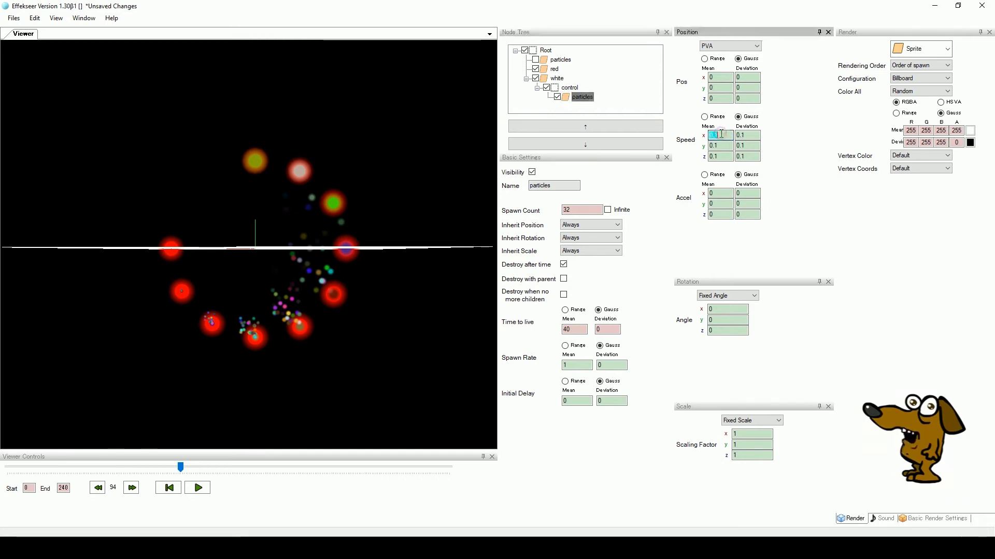
{"action": "type", "text": "0"}
{"action": "key", "text": "Tab"}
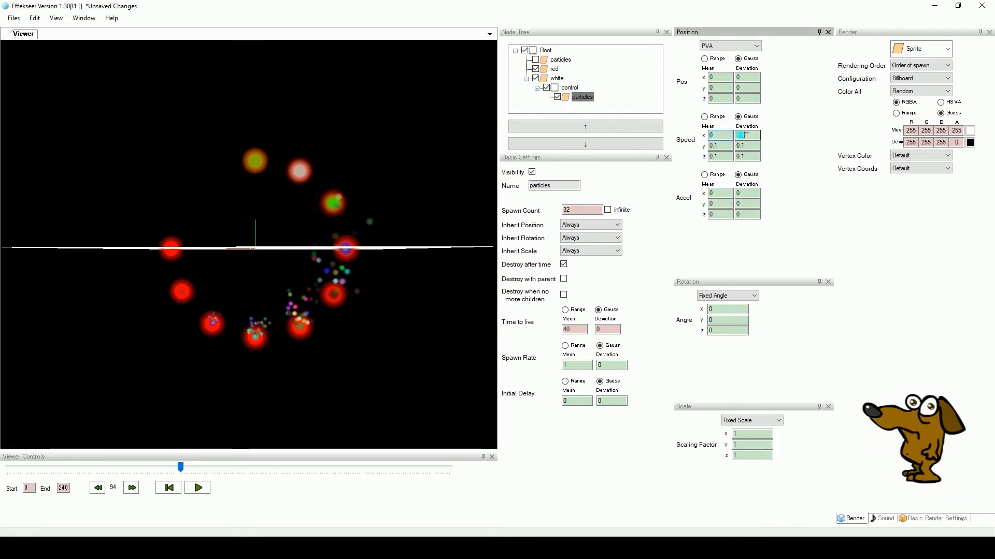
{"action": "type", "text": "0"}
{"action": "key", "text": "Tab"}
{"action": "key", "text": "Tab"}
{"action": "key", "text": "Tab"}
{"action": "type", "text": "0"}
{"action": "key", "text": "Tab"}
{"action": "type", "text": "0"}
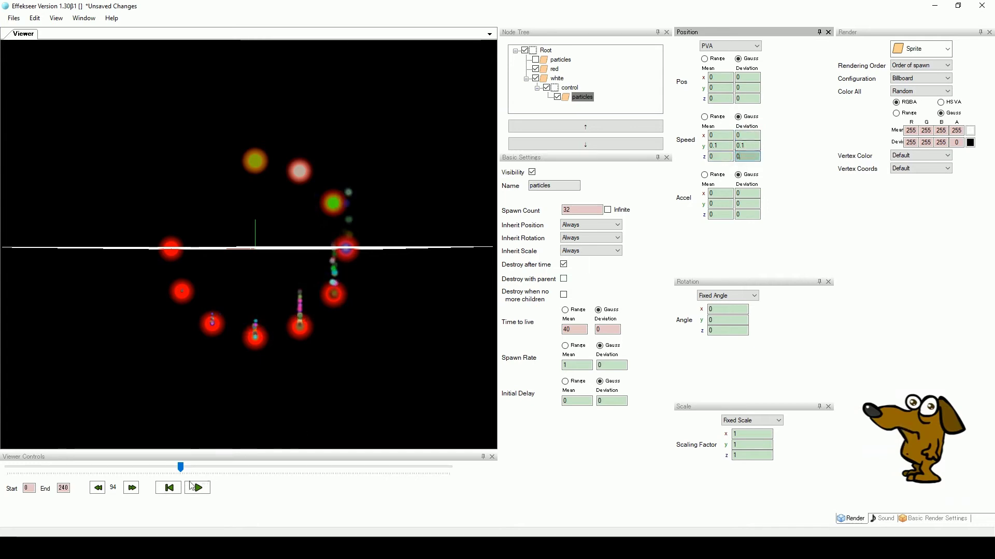
{"action": "left_click", "coordinate": [189, 488]}
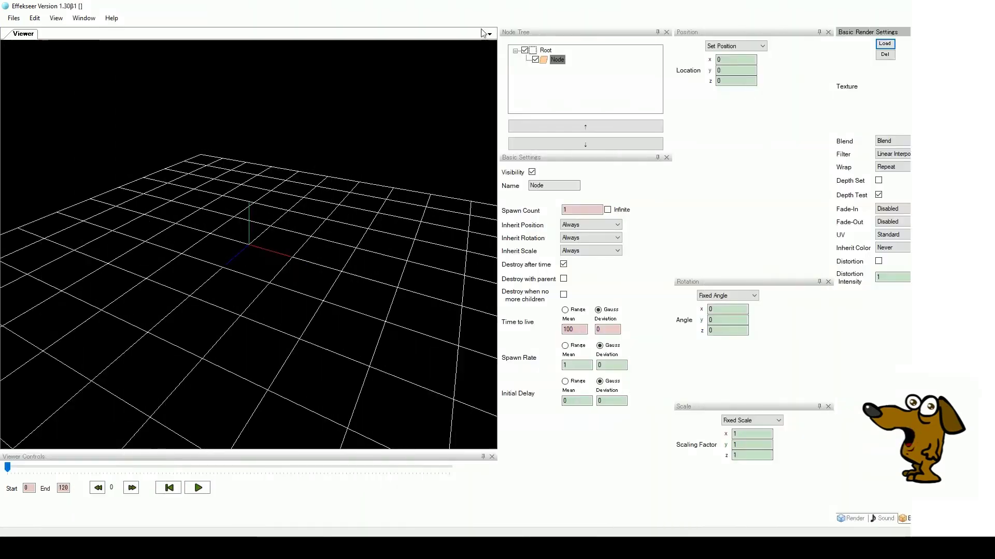
Rename the new effect's Node to 'controllaser' and set its render type to None.
{"action": "left_click", "coordinate": [547, 61]}
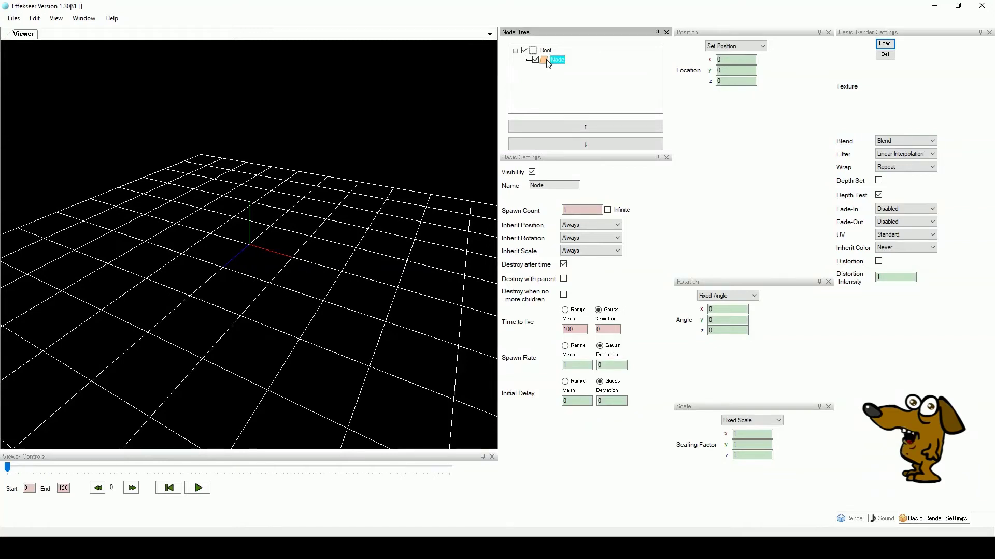
{"action": "left_click", "coordinate": [541, 187]}
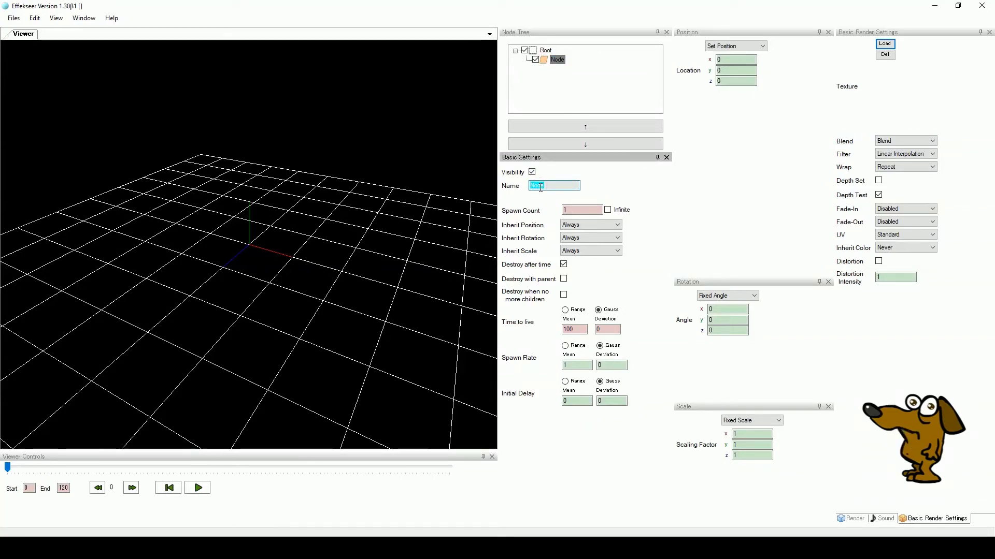
{"action": "type", "text": "controllaser"}
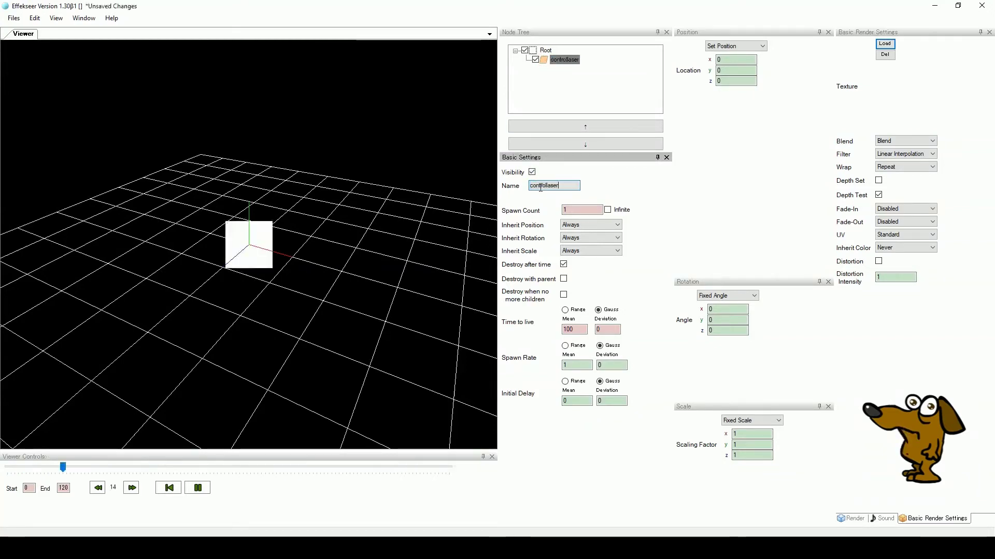
{"action": "left_click", "coordinate": [197, 488]}
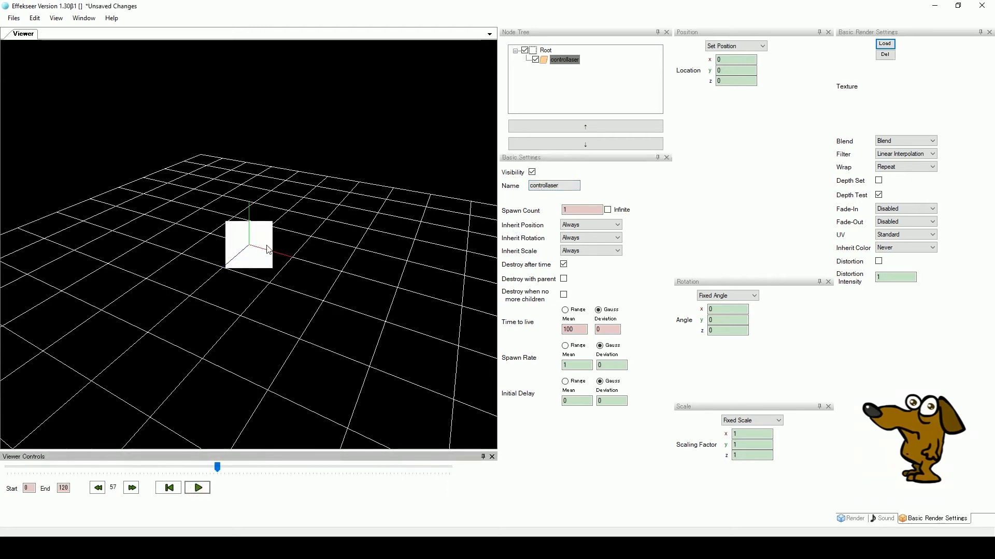
{"action": "left_click", "coordinate": [851, 519]}
{"action": "left_click", "coordinate": [944, 51]}
{"action": "left_click", "coordinate": [914, 61]}
Add a child node under controllaser and name it 'laser'.
{"action": "right_click", "coordinate": [568, 60]}
{"action": "left_click", "coordinate": [601, 67]}
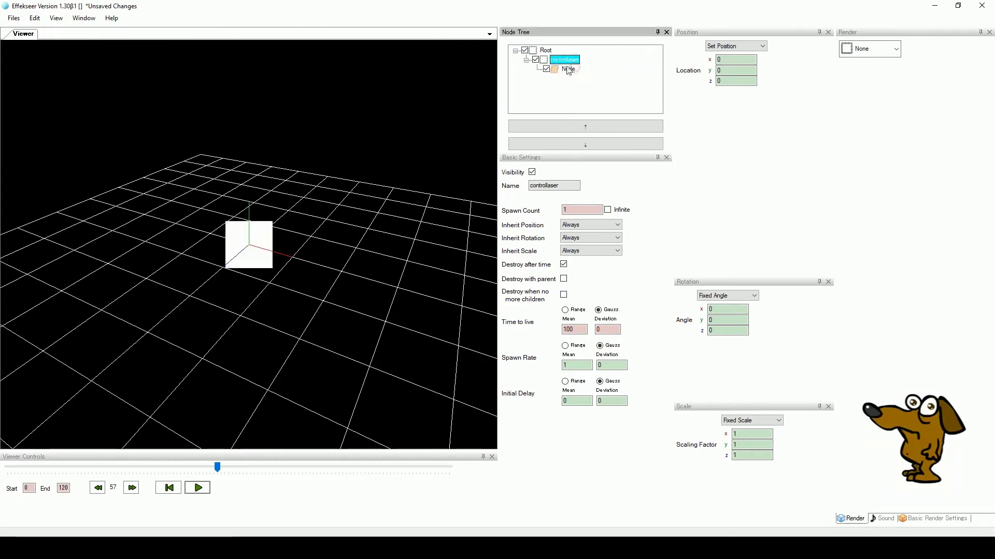
{"action": "double_click", "coordinate": [547, 186]}
{"action": "type", "text": "laser"}
{"action": "key", "text": "Return"}
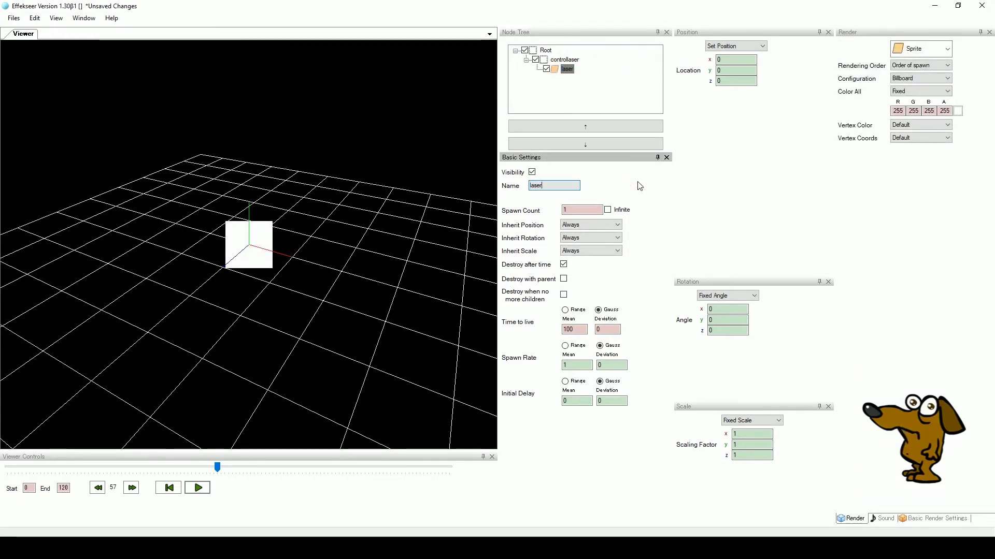
Make the laser node render as a Ring textured with aurora01.png from the 01_AndrewFM01 sample.
{"action": "left_click", "coordinate": [566, 68]}
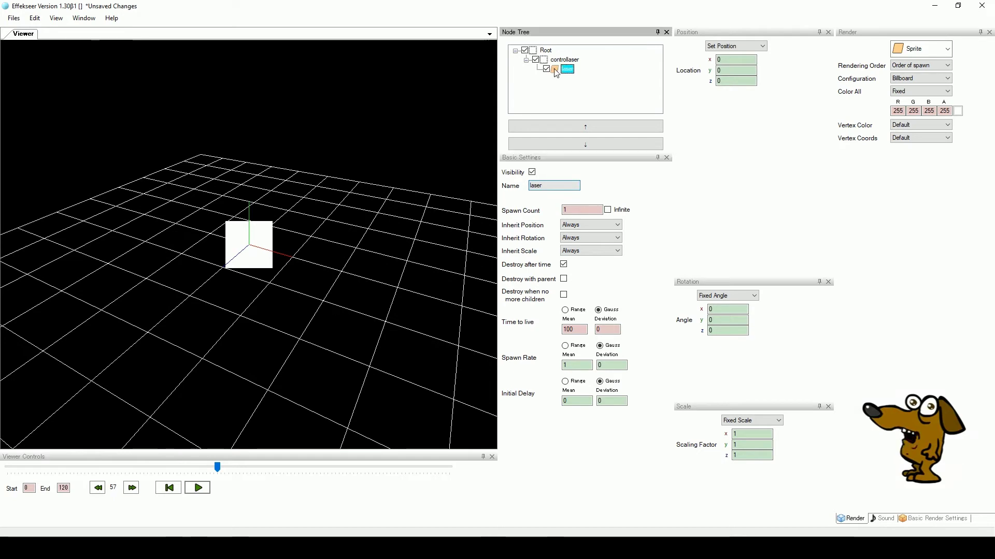
{"action": "left_click", "coordinate": [948, 49]}
{"action": "left_click", "coordinate": [912, 120]}
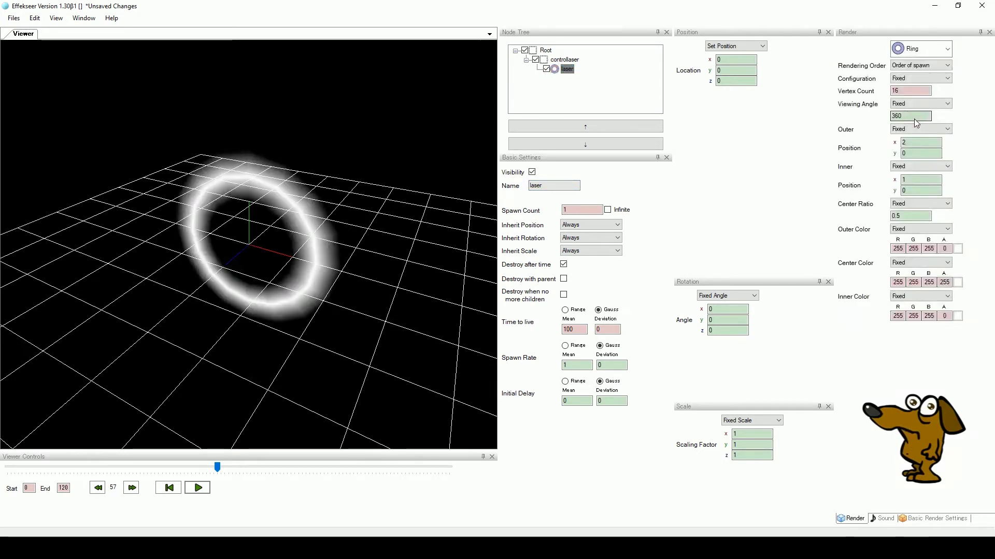
{"action": "left_click", "coordinate": [935, 518]}
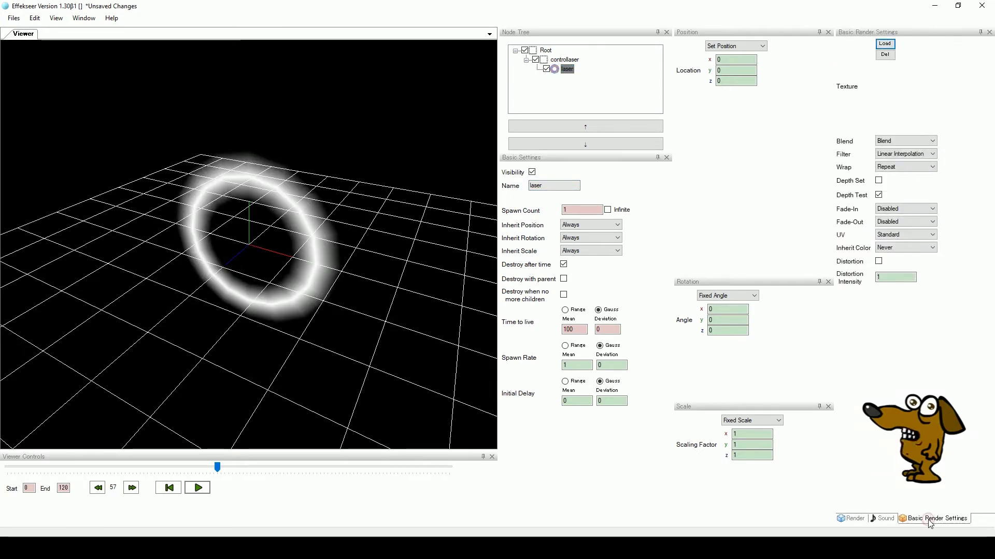
{"action": "left_click", "coordinate": [885, 44]}
{"action": "left_click", "coordinate": [261, 36]}
{"action": "double_click", "coordinate": [105, 105]}
{"action": "double_click", "coordinate": [124, 94]}
{"action": "double_click", "coordinate": [119, 84]}
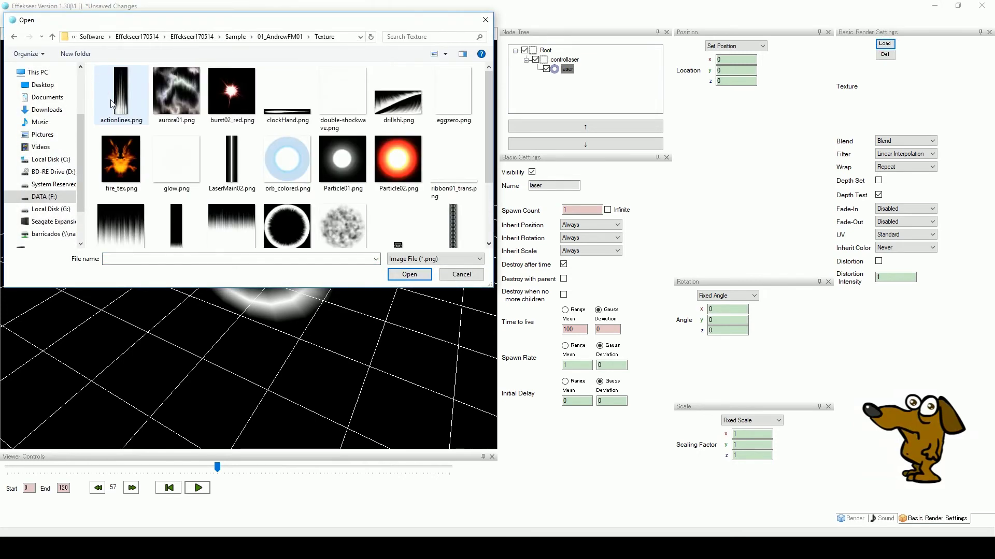
{"action": "left_click", "coordinate": [171, 96]}
{"action": "left_click", "coordinate": [409, 274]}
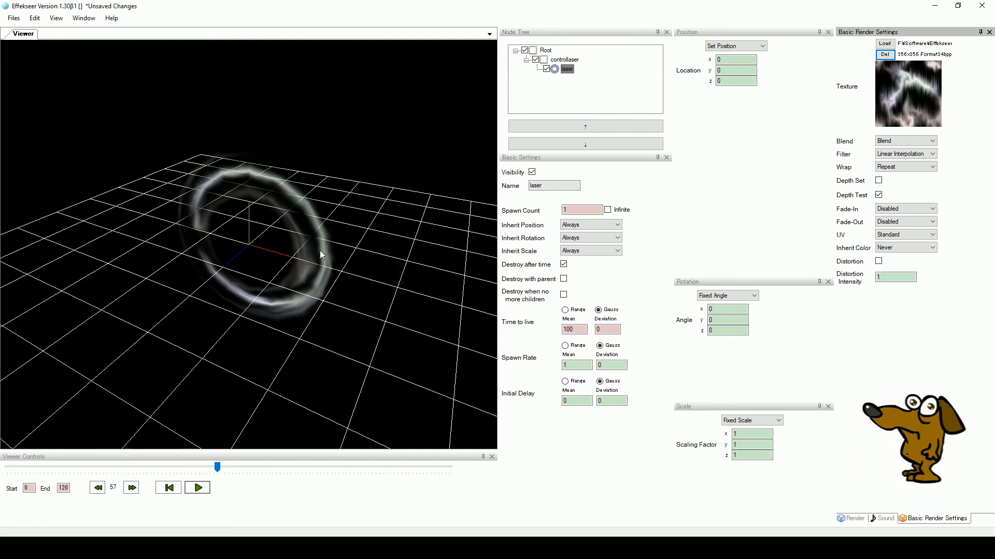
{"action": "left_click_drag", "start_coordinate": [217, 467], "coordinate": [424, 481]}
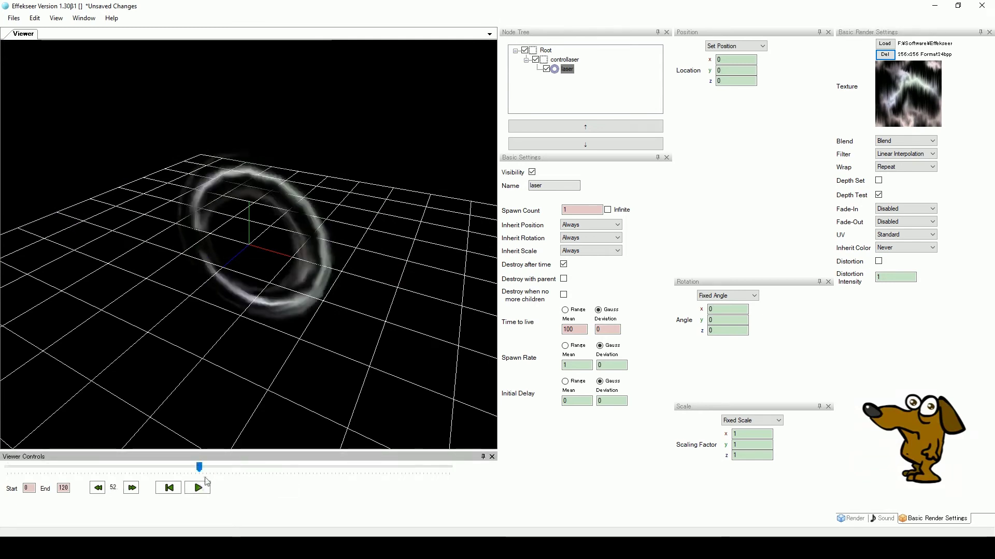
Set the laser texture's UV mode to Scroll with size 256 × 256.
{"action": "left_click", "coordinate": [933, 235]}
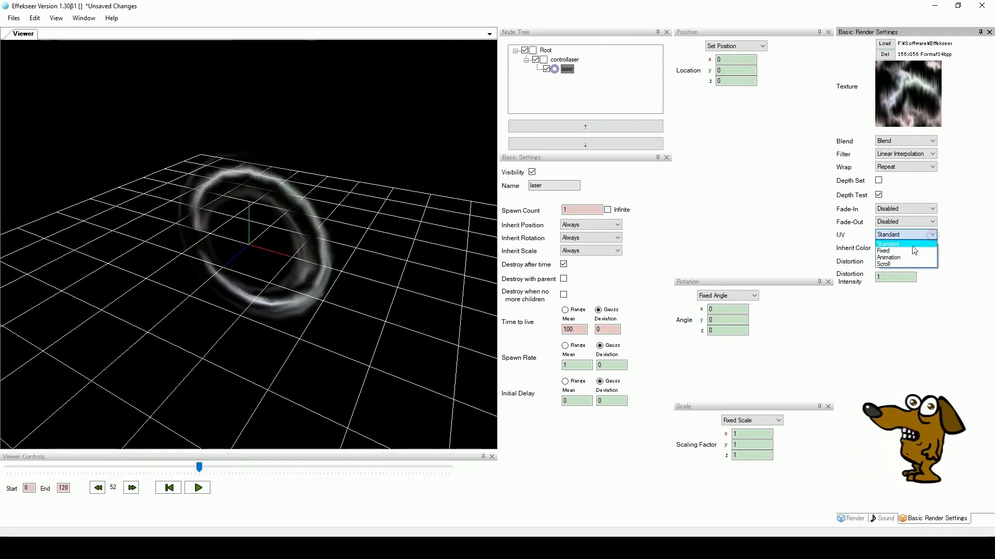
{"action": "left_click", "coordinate": [892, 265]}
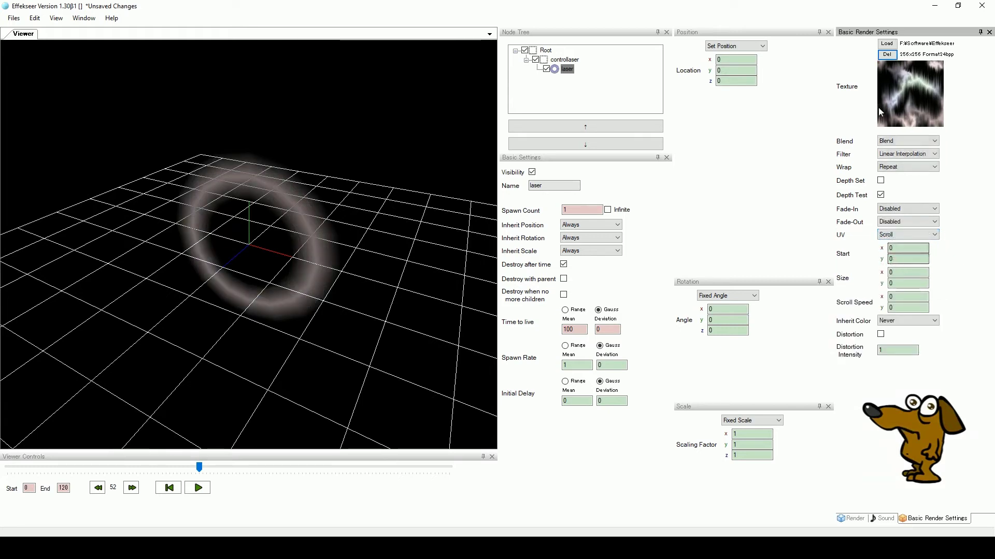
{"action": "left_click", "coordinate": [901, 273]}
{"action": "type", "text": "256"}
{"action": "key", "text": "Tab"}
{"action": "type", "text": "256"}
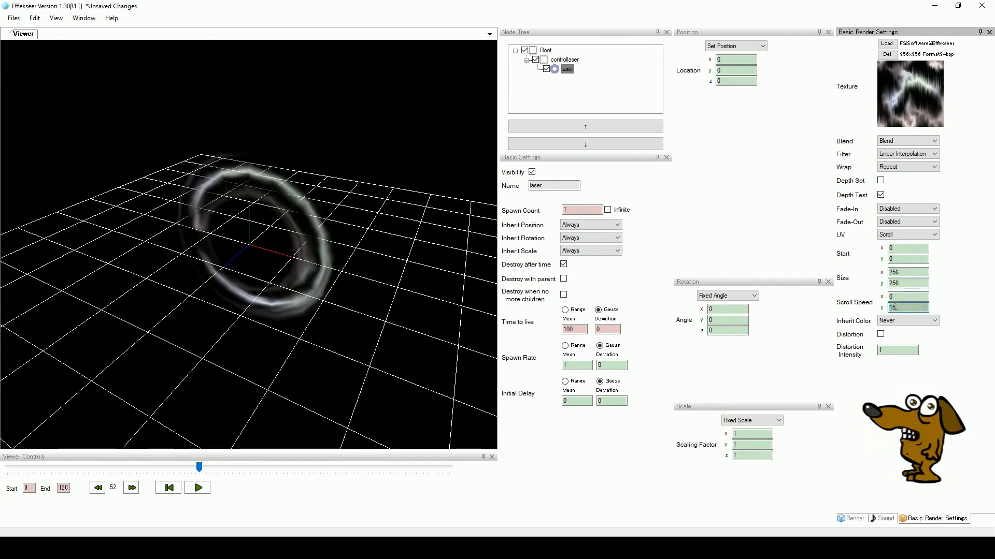
{"action": "left_click_drag", "start_coordinate": [205, 468], "coordinate": [128, 503]}
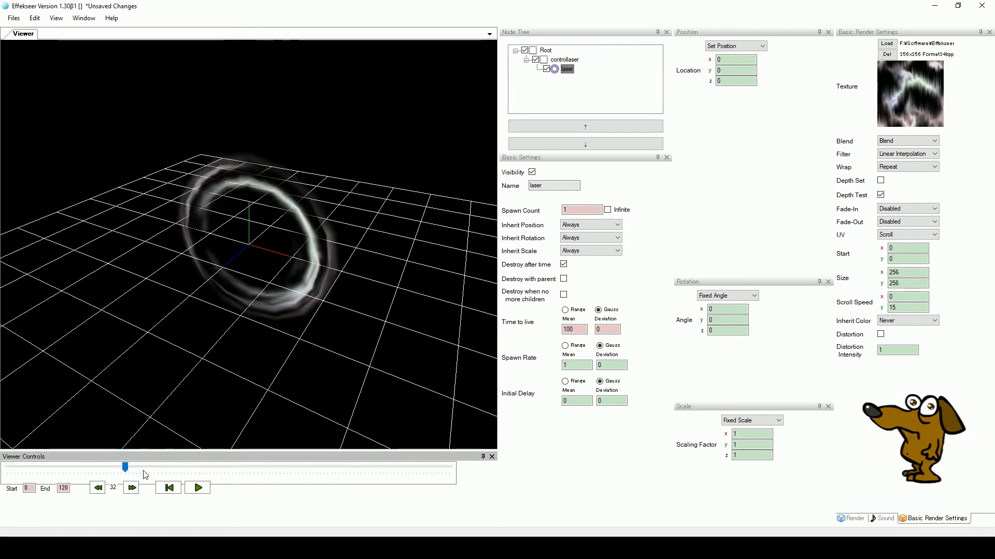
Set the laser ring's outer position x to 0.5 and inner position x to 0.4.
{"action": "left_click", "coordinate": [851, 518]}
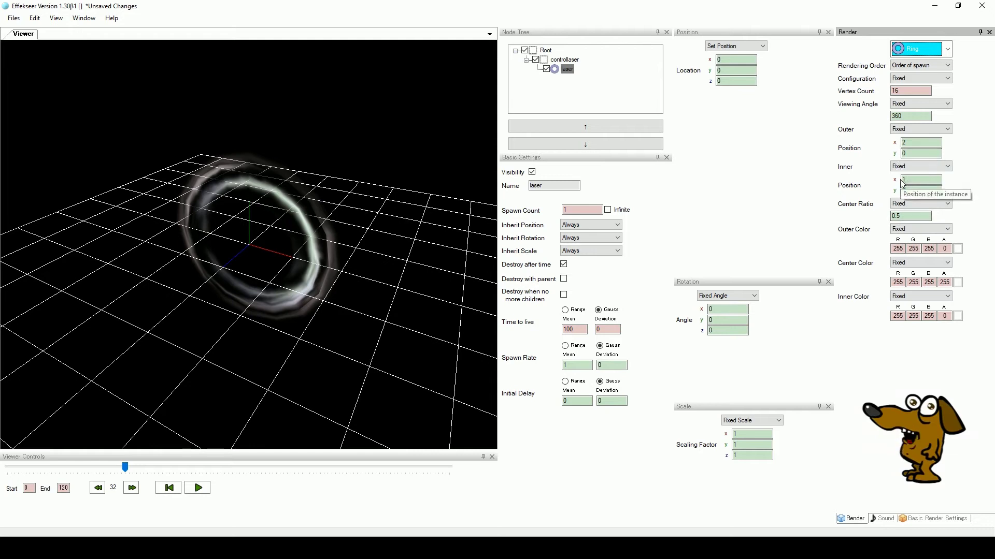
{"action": "double_click", "coordinate": [908, 143]}
{"action": "type", "text": "0.5"}
{"action": "key", "text": "Return"}
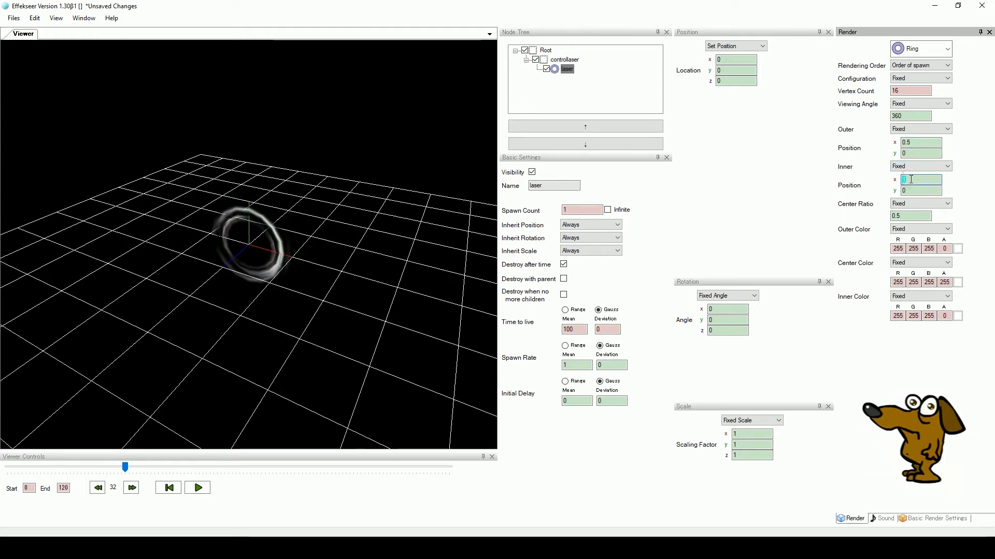
{"action": "type", "text": "0.4"}
{"action": "key", "text": "Return"}
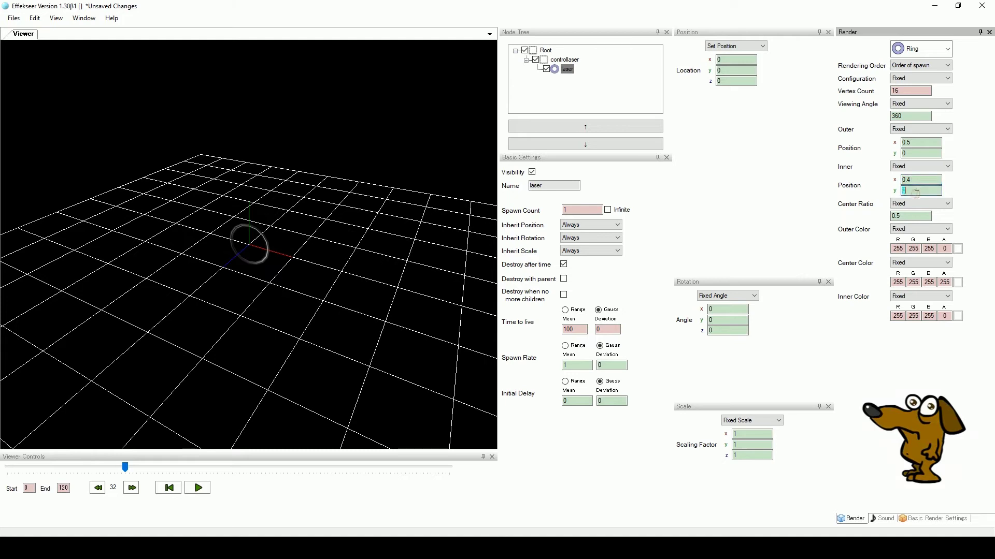
Enter inner position y 30 and play the preview to view the stretched beam.
{"action": "type", "text": "30"}
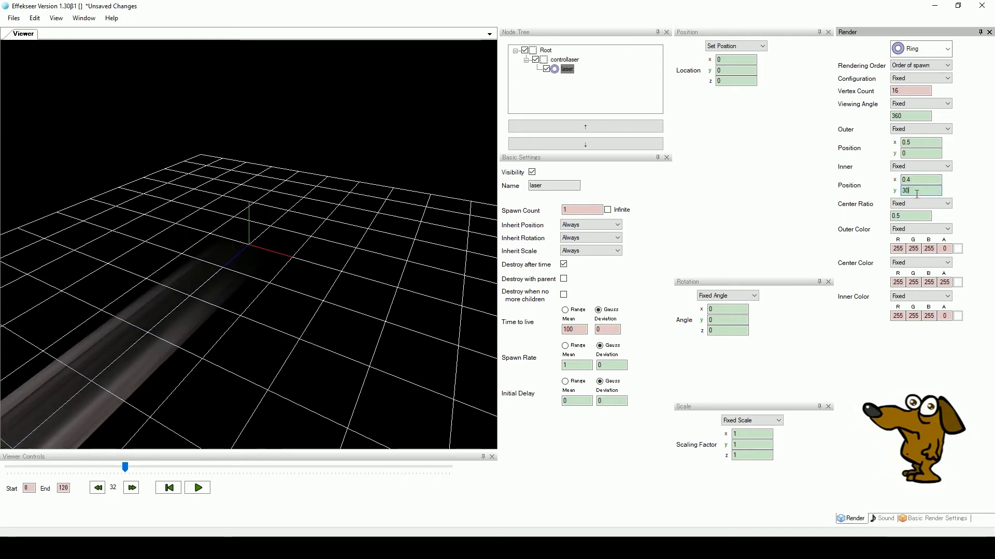
{"action": "right_click_drag", "start_coordinate": [435, 270], "coordinate": [323, 297]}
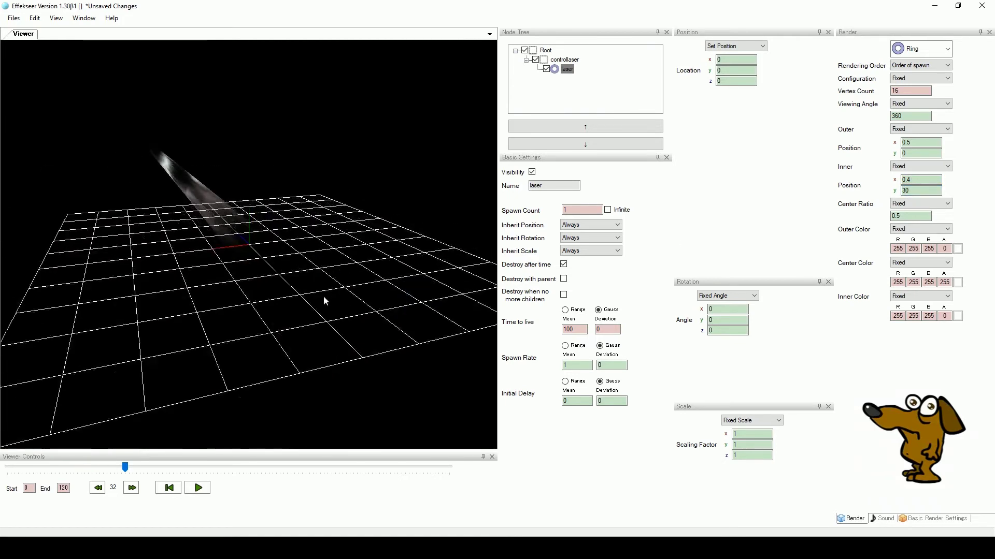
{"action": "left_click", "coordinate": [198, 487]}
{"action": "right_click_drag", "start_coordinate": [207, 429], "coordinate": [282, 356]}
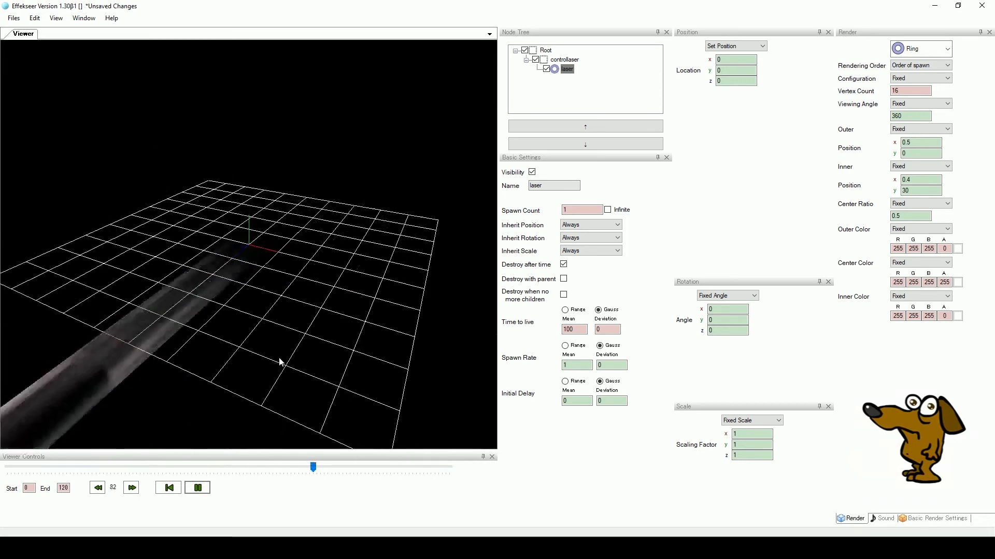
{"action": "left_click", "coordinate": [199, 488]}
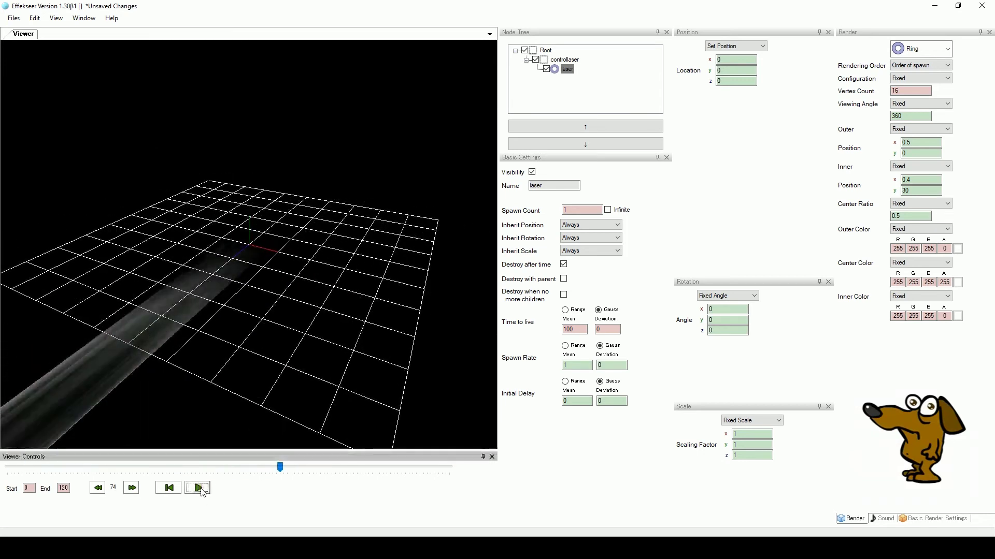
Set the beam's outer colour to light cyan (128, 255, 255) and replay the preview.
{"action": "left_click", "coordinate": [958, 249]}
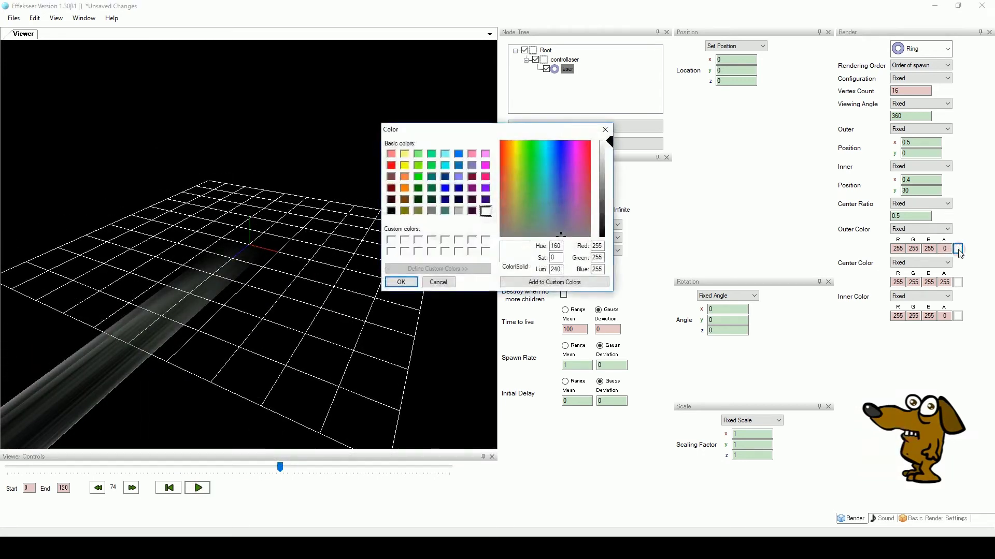
{"action": "left_click", "coordinate": [445, 155]}
{"action": "left_click", "coordinate": [401, 282]}
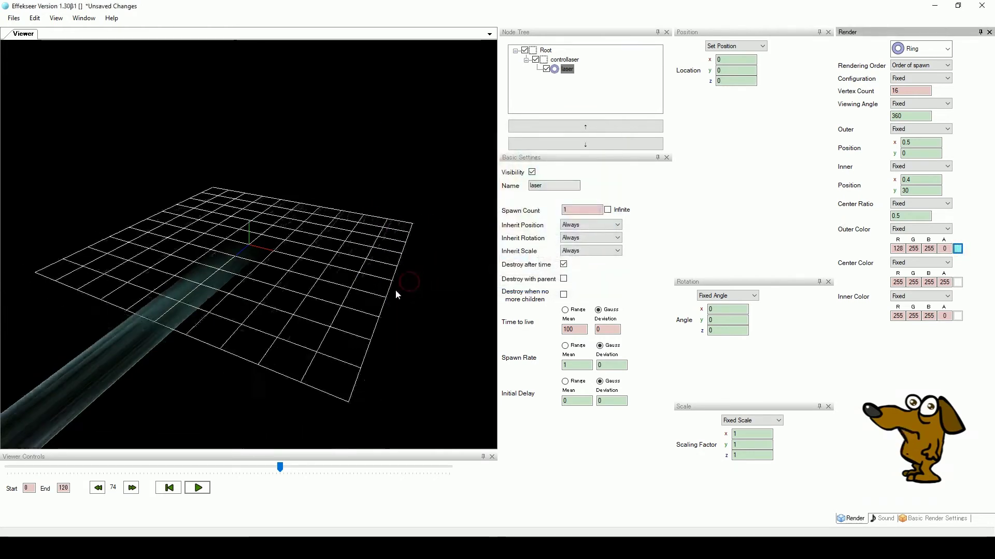
{"action": "left_click", "coordinate": [199, 488]}
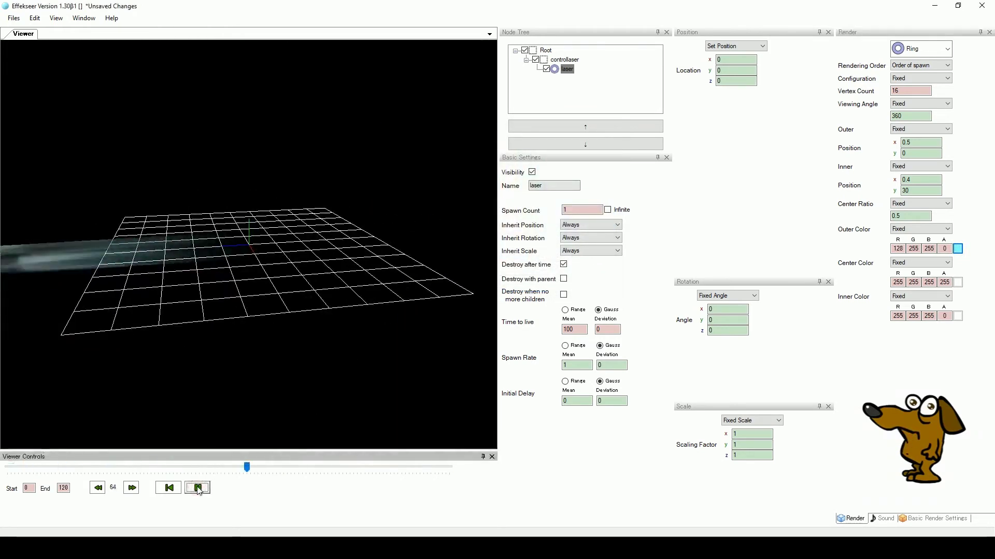
Copy the laser node, paste it under controllaser, and name the copy laserbig.
{"action": "right_click_drag", "start_coordinate": [276, 292], "coordinate": [340, 330]}
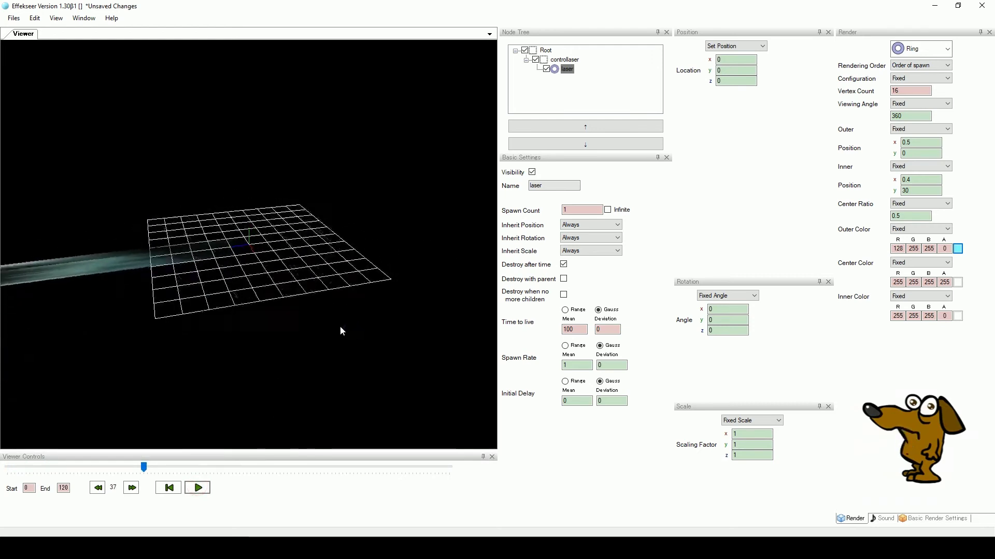
{"action": "left_click", "coordinate": [565, 70]}
{"action": "right_click", "coordinate": [564, 69]}
{"action": "left_click", "coordinate": [570, 88]}
{"action": "left_click", "coordinate": [564, 59]}
{"action": "right_click", "coordinate": [564, 59]}
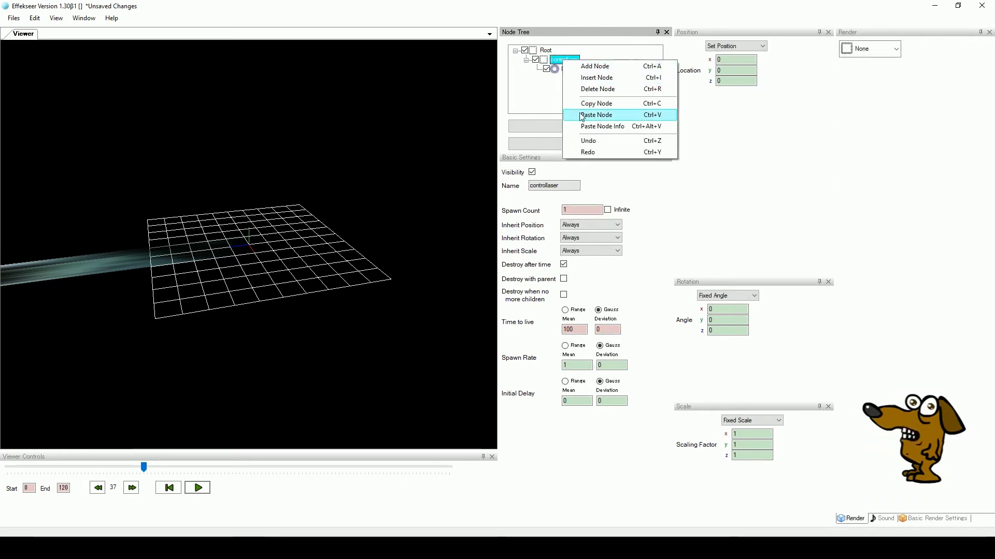
{"action": "left_click", "coordinate": [582, 118]}
{"action": "left_click", "coordinate": [548, 185]}
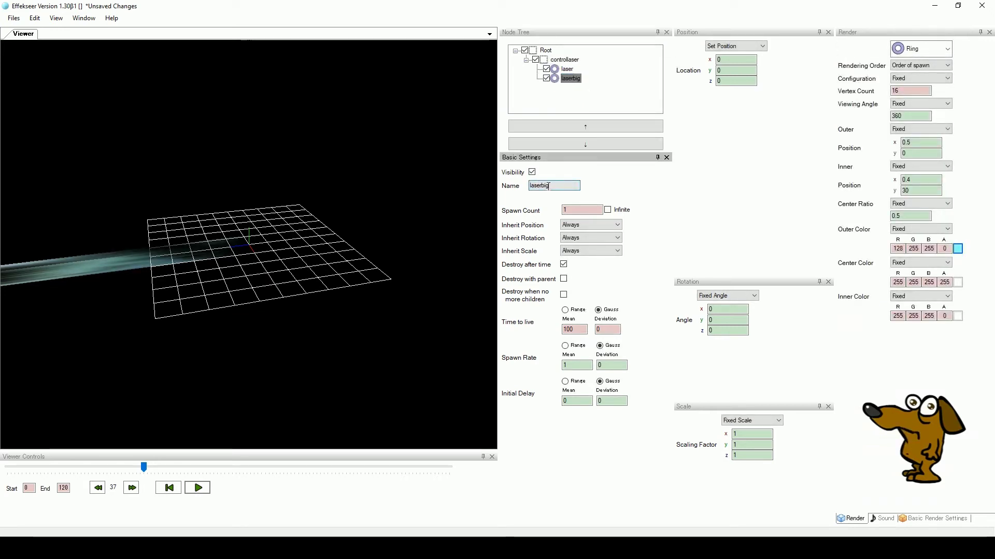
Widen laserbig with outer position x 1 and inner position x 1.2.
{"action": "double_click", "coordinate": [913, 142]}
{"action": "type", "text": "1"}
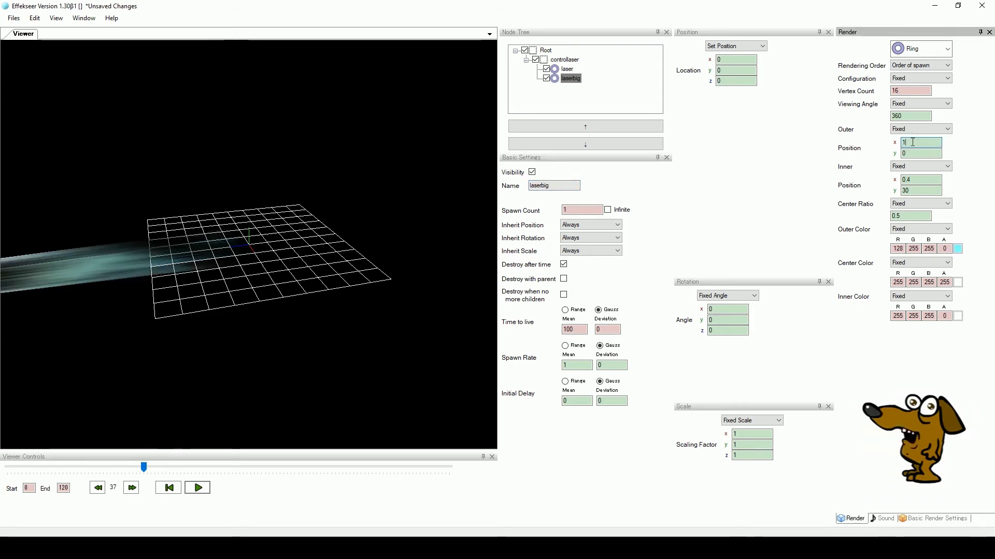
{"action": "double_click", "coordinate": [910, 180]}
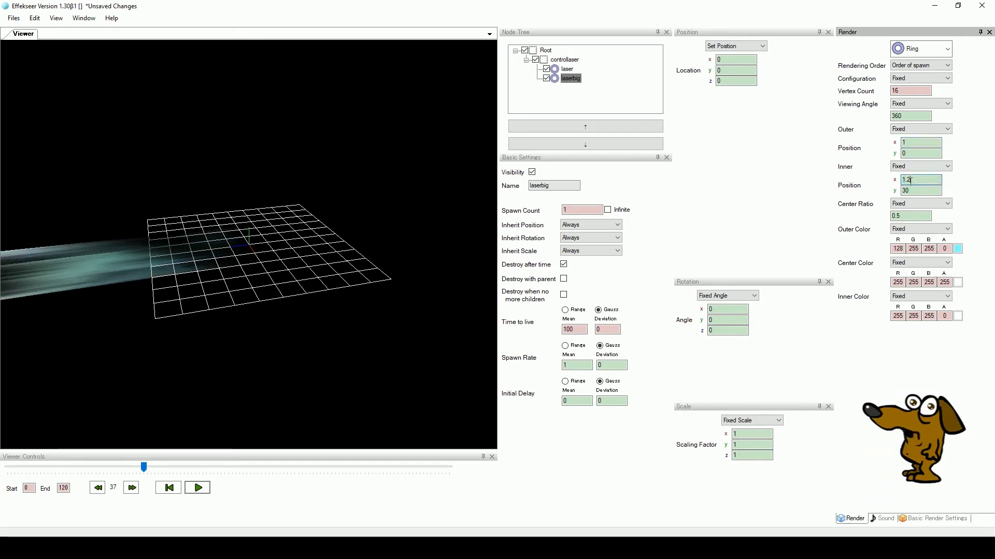
Set laserbig's outer colour to blue (0, 128, 255) and centre colour to light blue (98, 176, 255).
{"action": "left_click", "coordinate": [958, 249]}
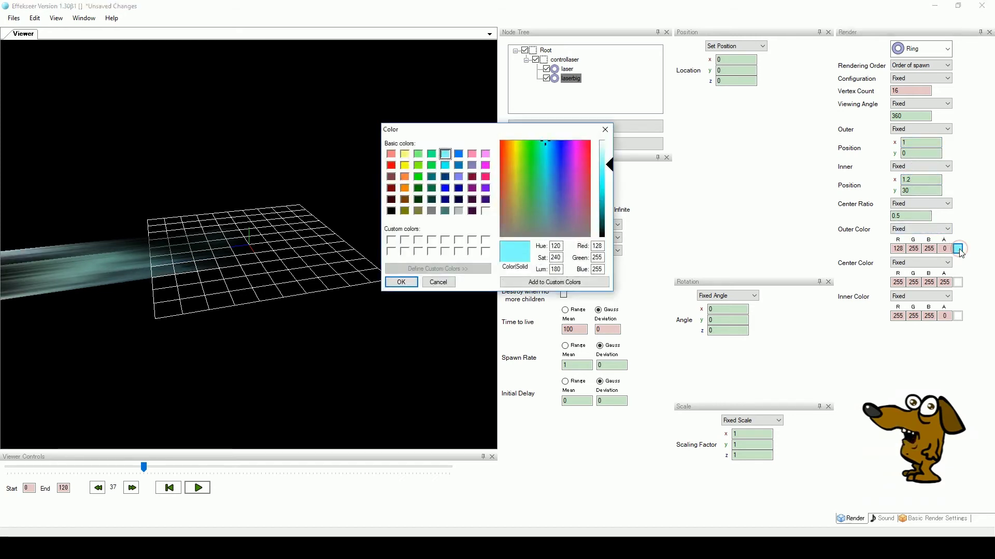
{"action": "left_click", "coordinate": [459, 153]}
{"action": "left_click", "coordinate": [401, 282]}
{"action": "left_click", "coordinate": [957, 283]}
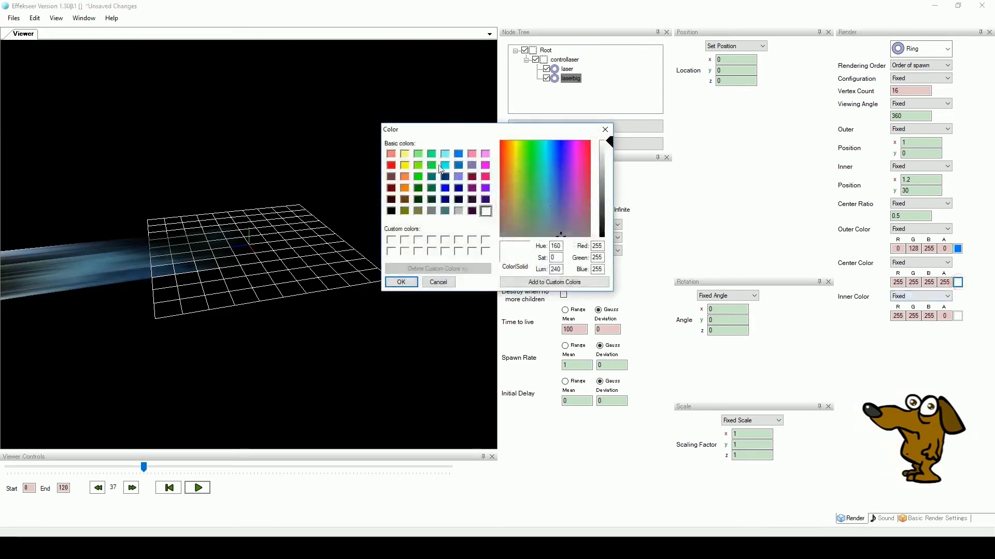
{"action": "left_click", "coordinate": [459, 154]}
{"action": "left_click_drag", "start_coordinate": [604, 189], "coordinate": [604, 171]}
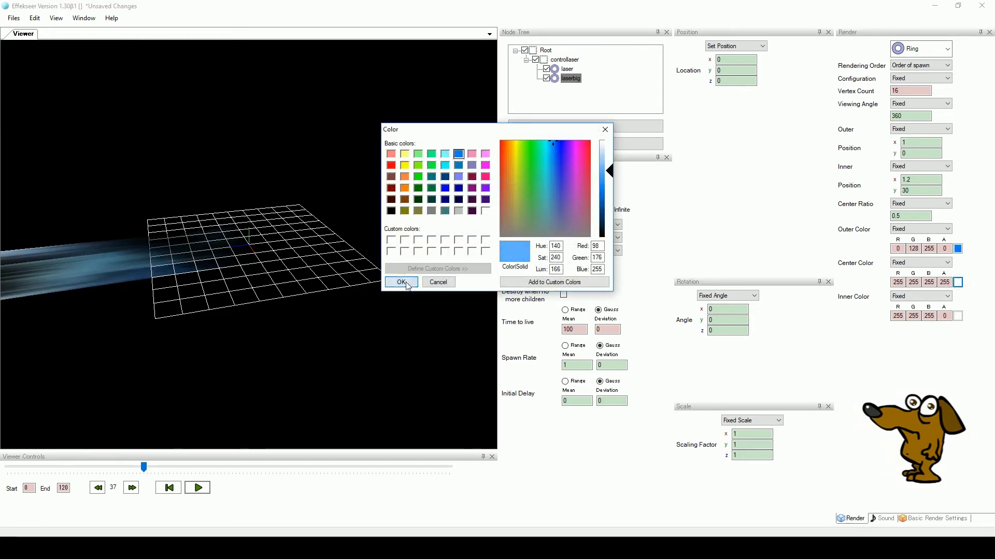
{"action": "left_click", "coordinate": [408, 284]}
Make laserbig's inner colour dark blue (0, 61, 121) and replay the preview from frame 0.
{"action": "left_click", "coordinate": [957, 316]}
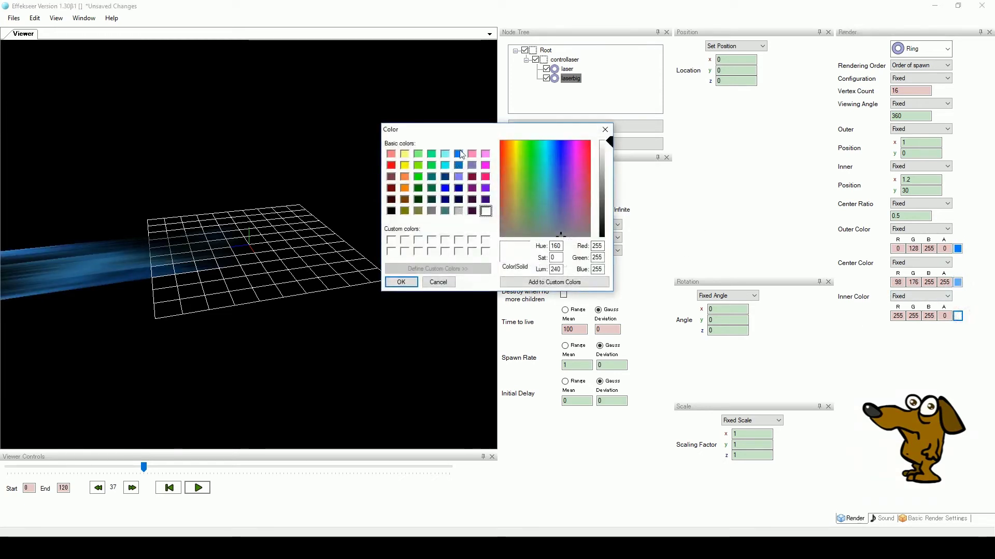
{"action": "left_click", "coordinate": [458, 154]}
{"action": "left_click_drag", "start_coordinate": [610, 189], "coordinate": [610, 214]}
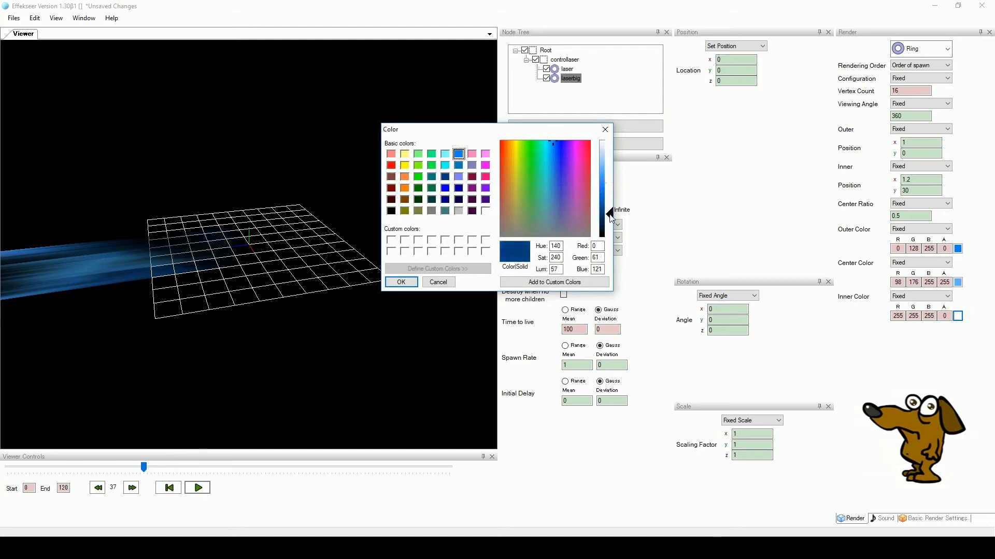
{"action": "left_click", "coordinate": [402, 282]}
{"action": "right_click_drag", "start_coordinate": [246, 291], "coordinate": [311, 363]}
{"action": "left_click", "coordinate": [169, 488]}
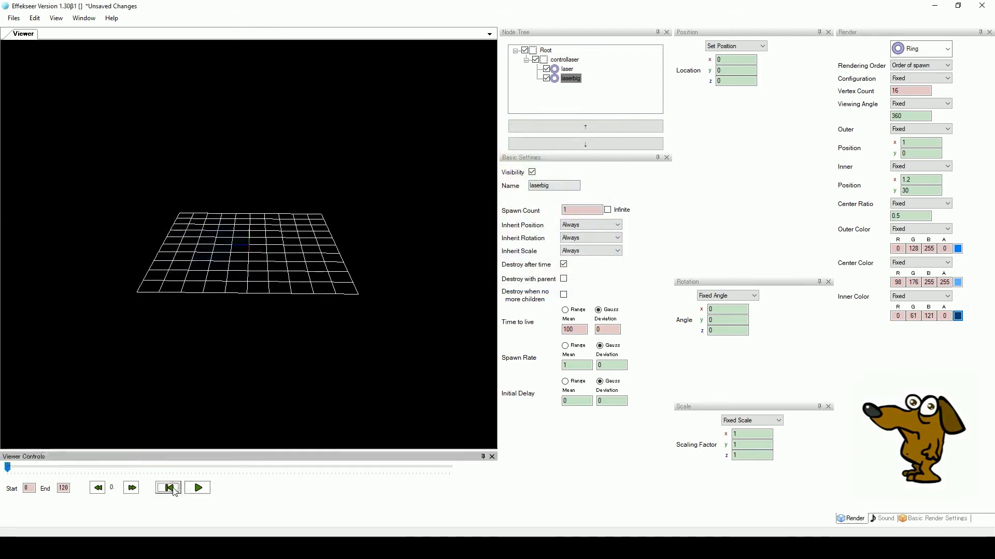
{"action": "left_click", "coordinate": [198, 488]}
Change the laser node's texture Scroll Speed y from 15 to -15 and preview the reversed scroll.
{"action": "left_click", "coordinate": [376, 467]}
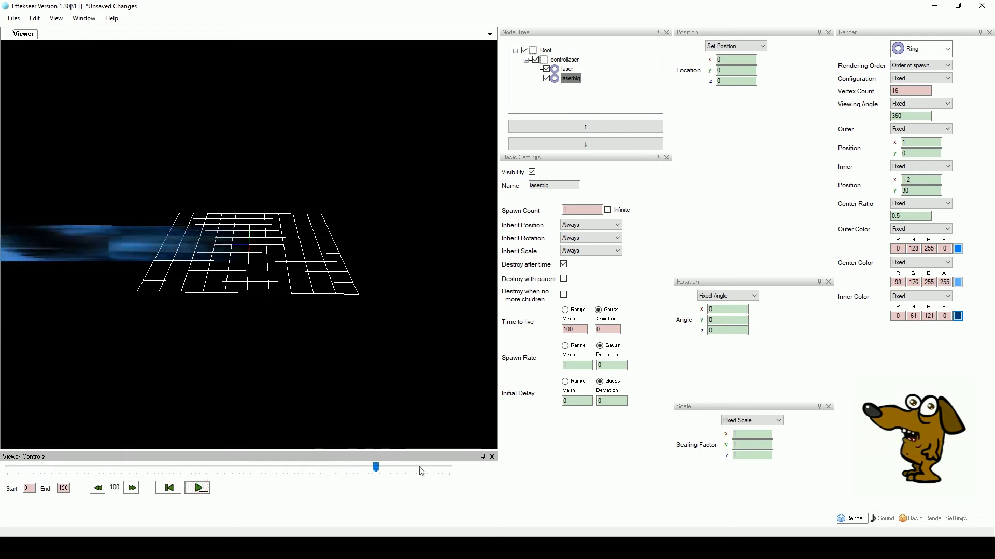
{"action": "left_click_drag", "start_coordinate": [376, 468], "coordinate": [239, 468]}
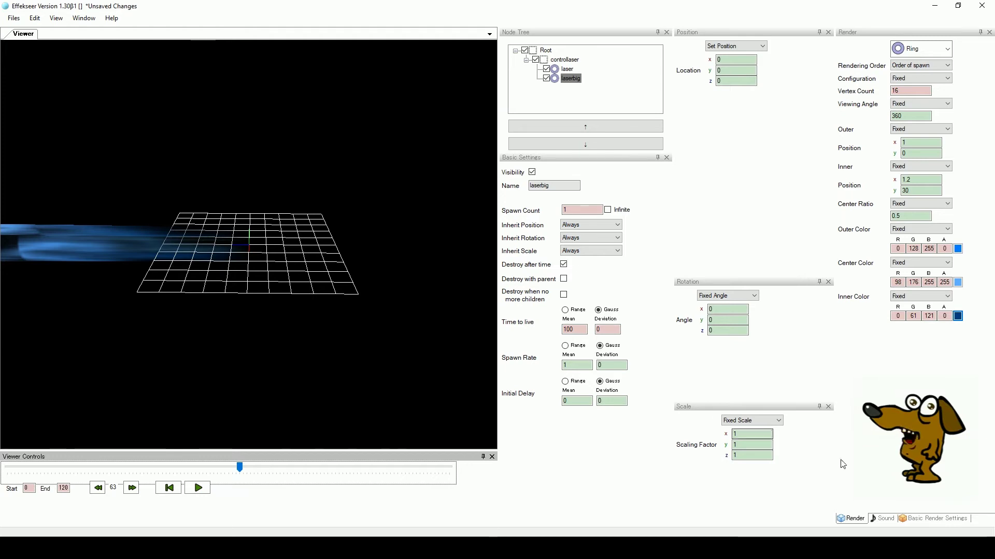
{"action": "left_click", "coordinate": [942, 519]}
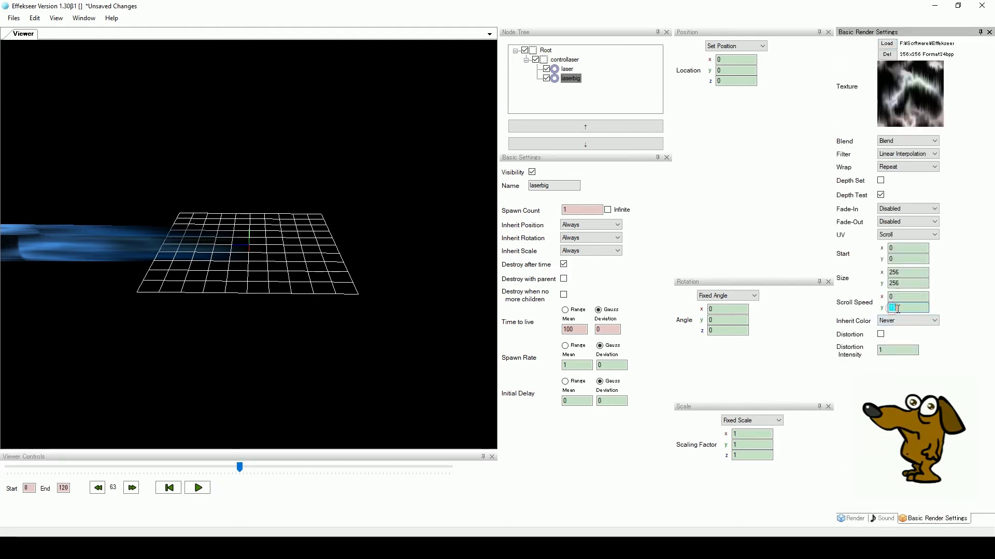
{"action": "left_click", "coordinate": [561, 71]}
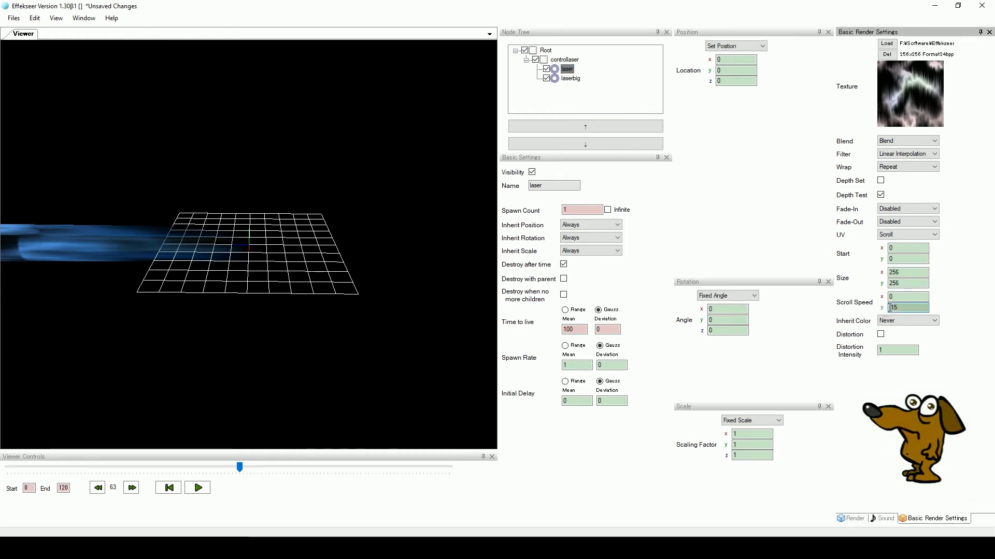
{"action": "type", "text": "-"}
{"action": "left_click", "coordinate": [198, 487]}
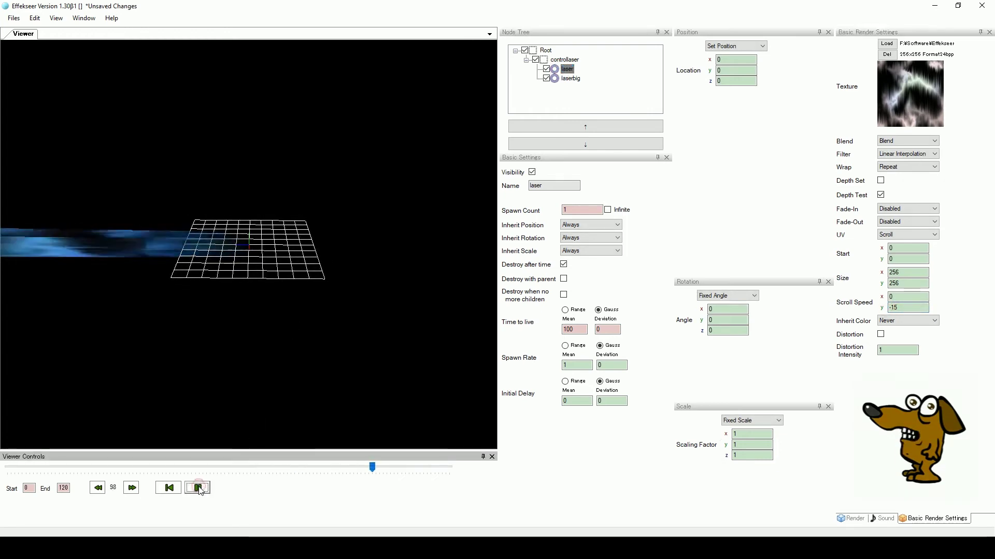
{"action": "left_click_drag", "start_coordinate": [129, 342], "coordinate": [242, 366]}
Set the laser ring's outer colour to white.
{"action": "left_click", "coordinate": [198, 488]}
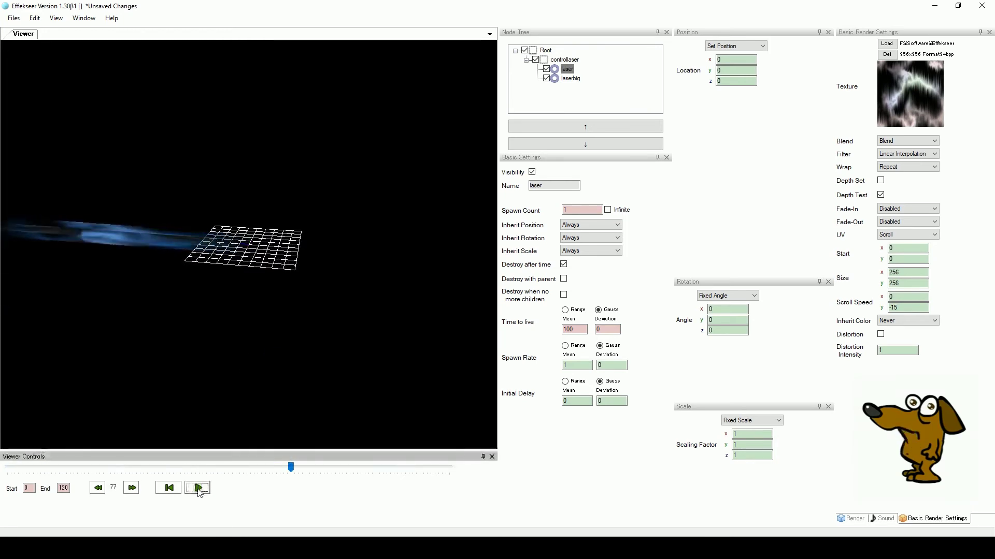
{"action": "left_click", "coordinate": [860, 517]}
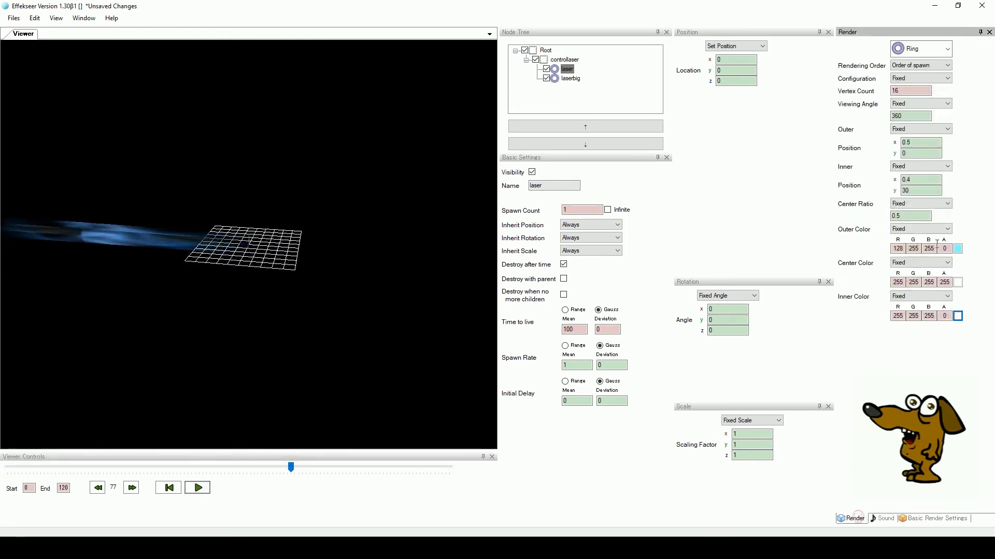
{"action": "left_click", "coordinate": [957, 249]}
{"action": "left_click", "coordinate": [395, 283]}
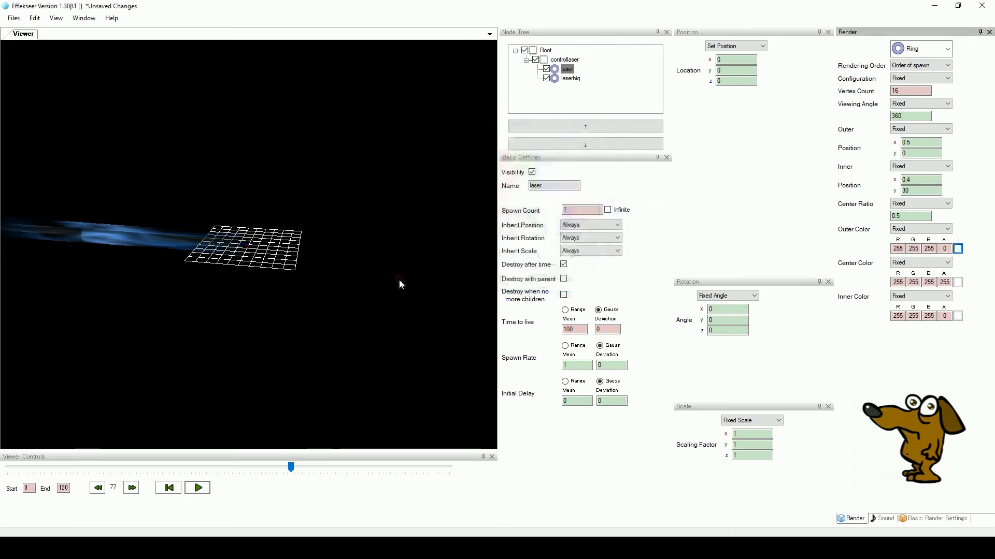
Switch both laser and laserbig to Additive blending and preview the brighter beams.
{"action": "left_click", "coordinate": [923, 519]}
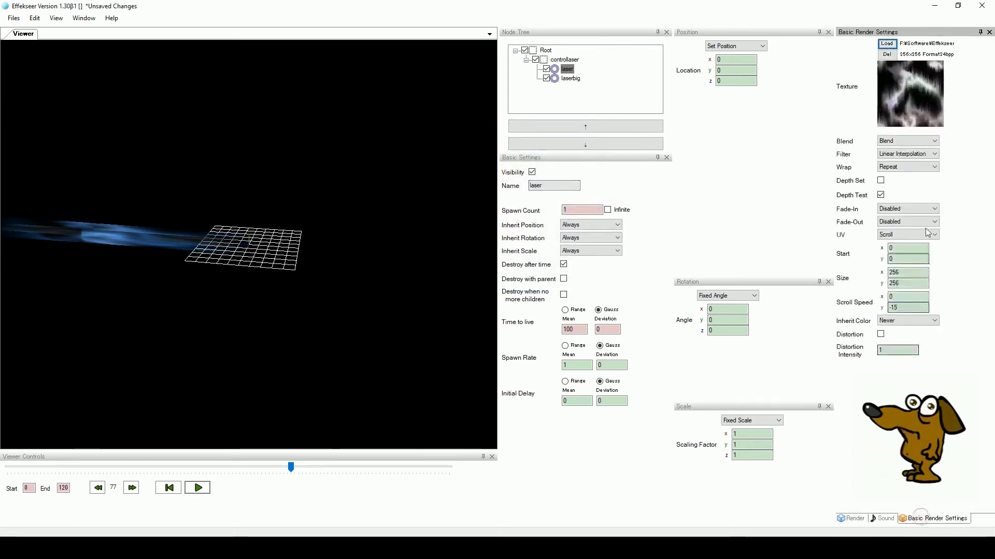
{"action": "left_click", "coordinate": [911, 141]}
{"action": "left_click", "coordinate": [915, 165]}
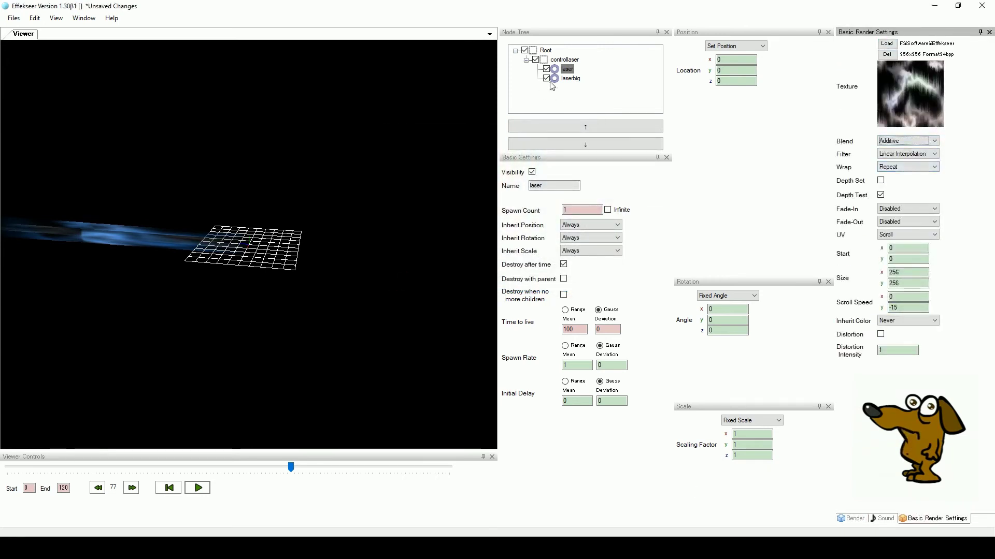
{"action": "left_click", "coordinate": [570, 78]}
{"action": "left_click", "coordinate": [934, 141]}
{"action": "left_click", "coordinate": [913, 165]}
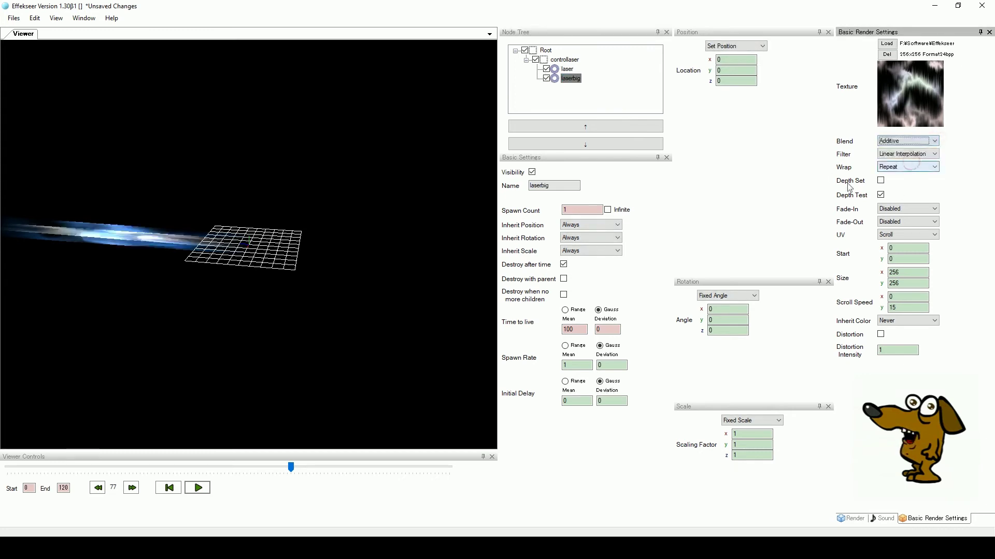
{"action": "left_click", "coordinate": [198, 489]}
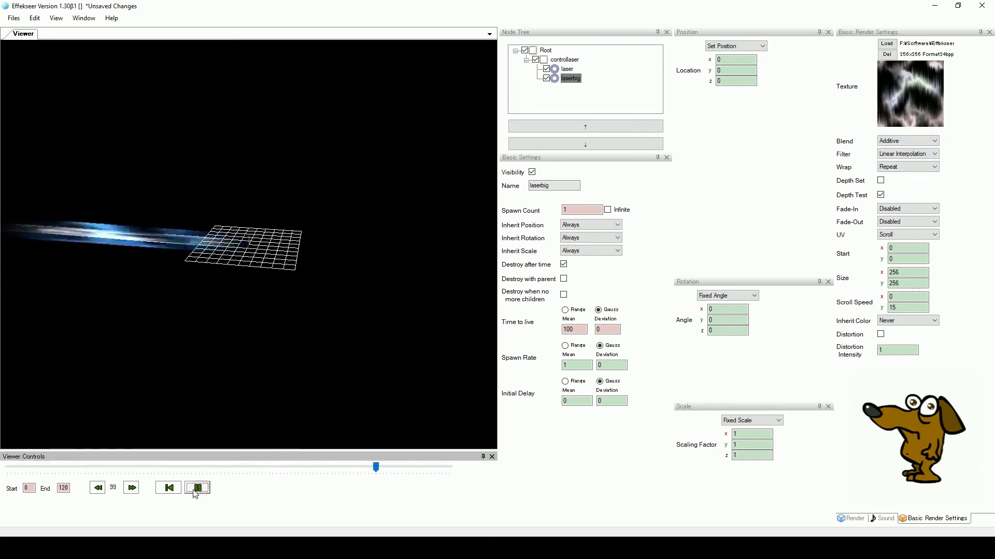
{"action": "right_click_drag", "start_coordinate": [236, 366], "coordinate": [305, 336]}
{"action": "left_click", "coordinate": [198, 488]}
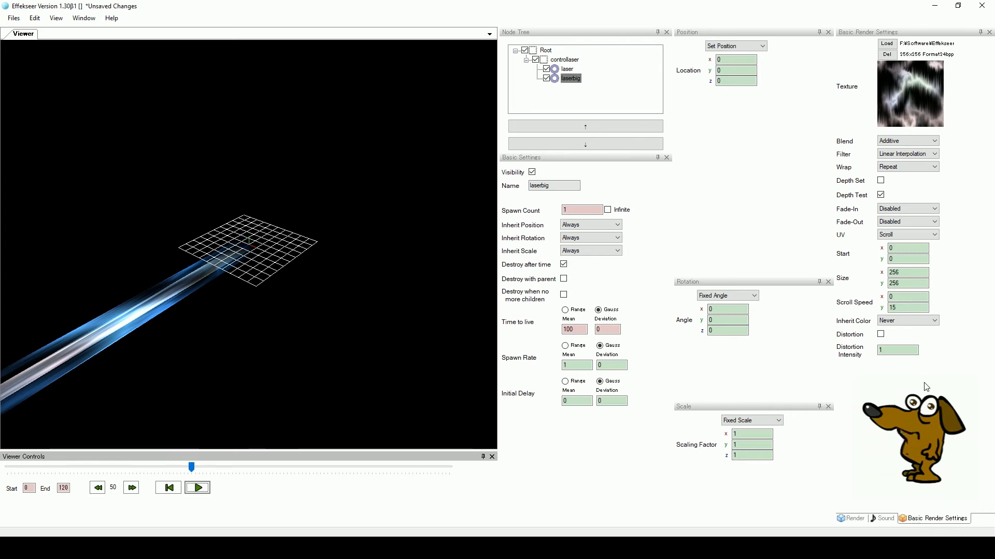
Give laserbig inner x 1.1 and outer x 0.9, and set laser's centre colour to cyan.
{"action": "left_click", "coordinate": [854, 518]}
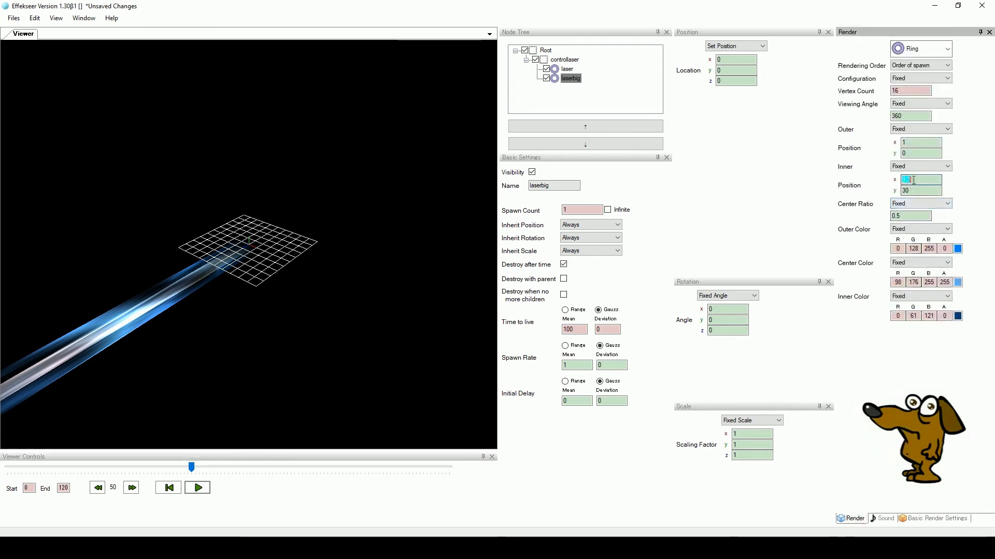
{"action": "type", "text": "1.1"}
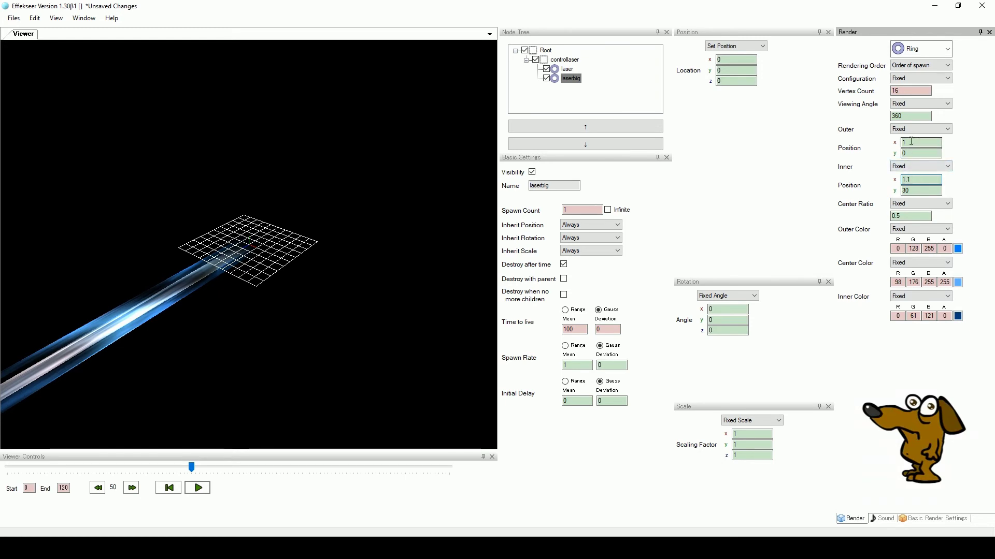
{"action": "type", "text": "0.9"}
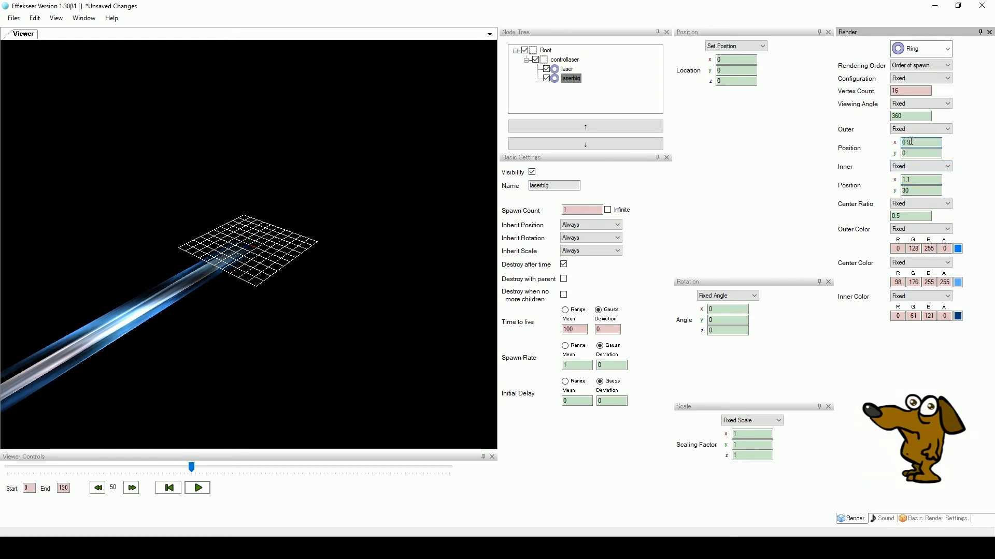
{"action": "left_click", "coordinate": [564, 69]}
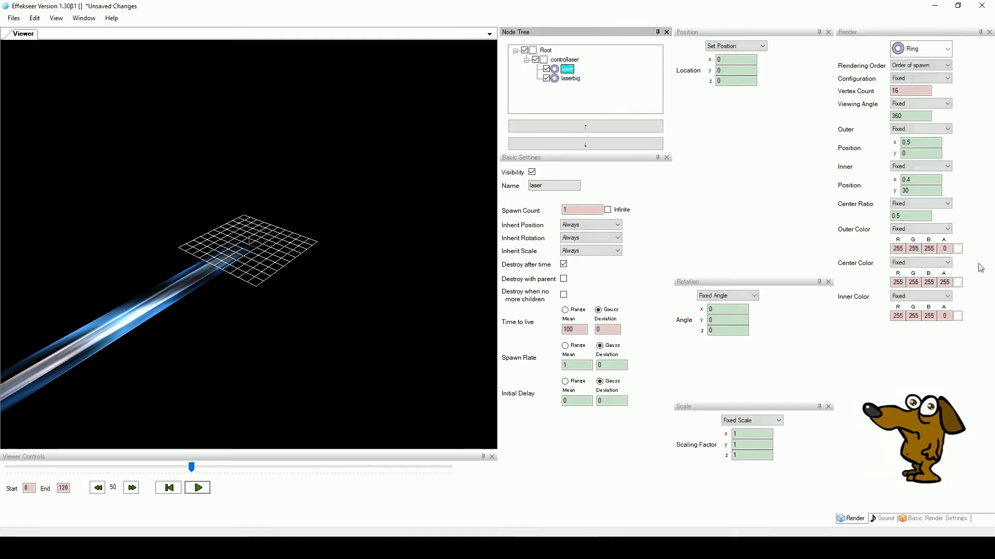
{"action": "left_click", "coordinate": [957, 282]}
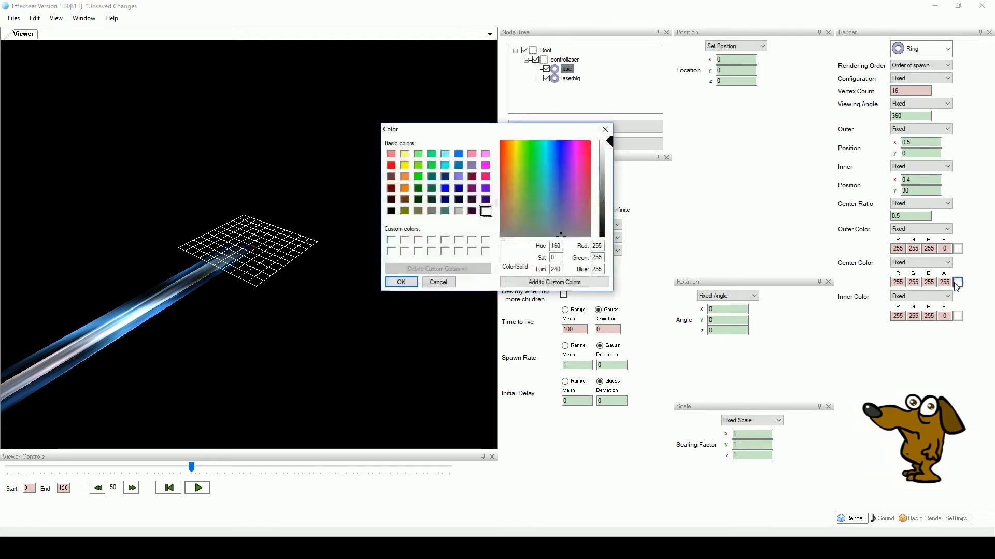
{"action": "left_click", "coordinate": [445, 154]}
{"action": "left_click", "coordinate": [401, 282]}
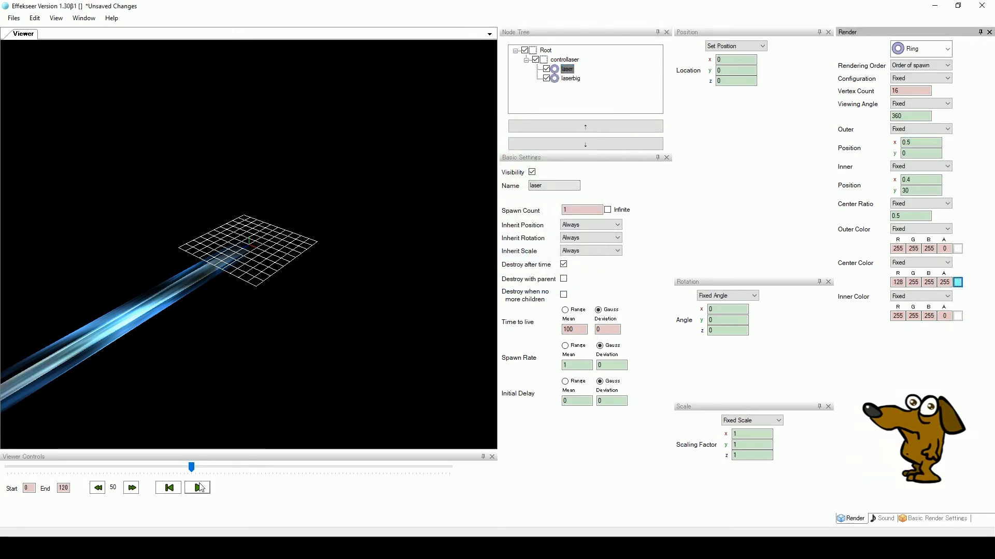
Set laserbig's inner position y to 40 and play the preview.
{"action": "right_click_drag", "start_coordinate": [280, 384], "coordinate": [234, 297]}
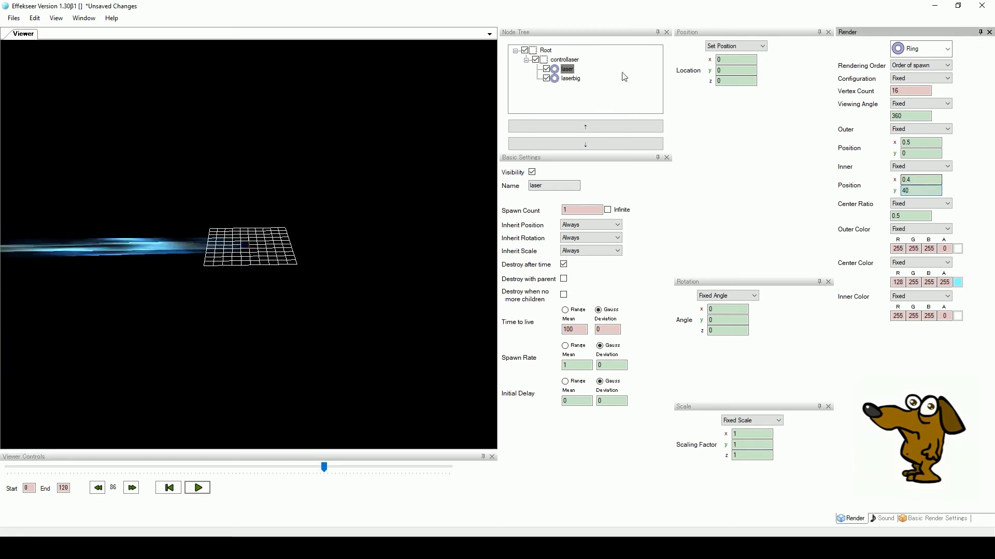
{"action": "left_click", "coordinate": [570, 79]}
{"action": "double_click", "coordinate": [921, 191]}
{"action": "type", "text": "40"}
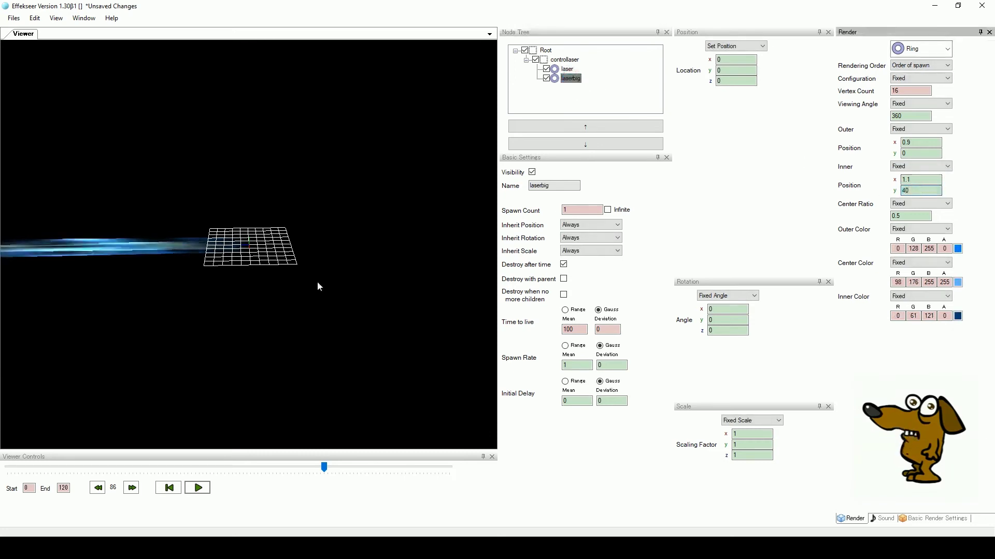
{"action": "left_click", "coordinate": [197, 488]}
{"action": "left_click", "coordinate": [198, 487]}
{"action": "mouse_move", "coordinate": [196, 362]}
{"action": "right_mouse_down"}
{"action": "mouse_move", "coordinate": [197, 303]}
{"action": "mouse_move", "coordinate": [211, 300]}
{"action": "mouse_move", "coordinate": [204, 356]}
{"action": "right_mouse_up"}
Add a new node under Root and name it controlparts.
{"action": "left_click", "coordinate": [198, 487]}
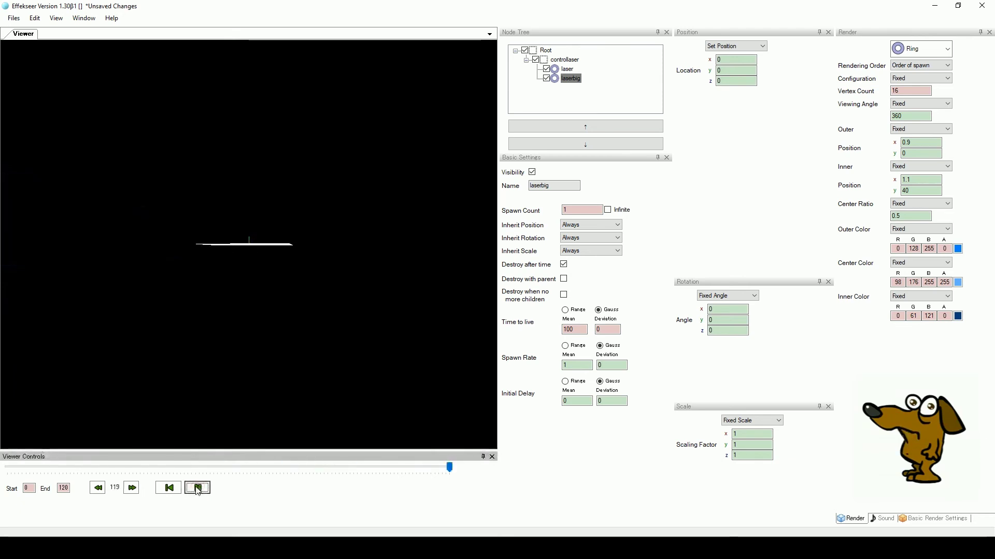
{"action": "right_click_drag", "start_coordinate": [298, 347], "coordinate": [296, 293]}
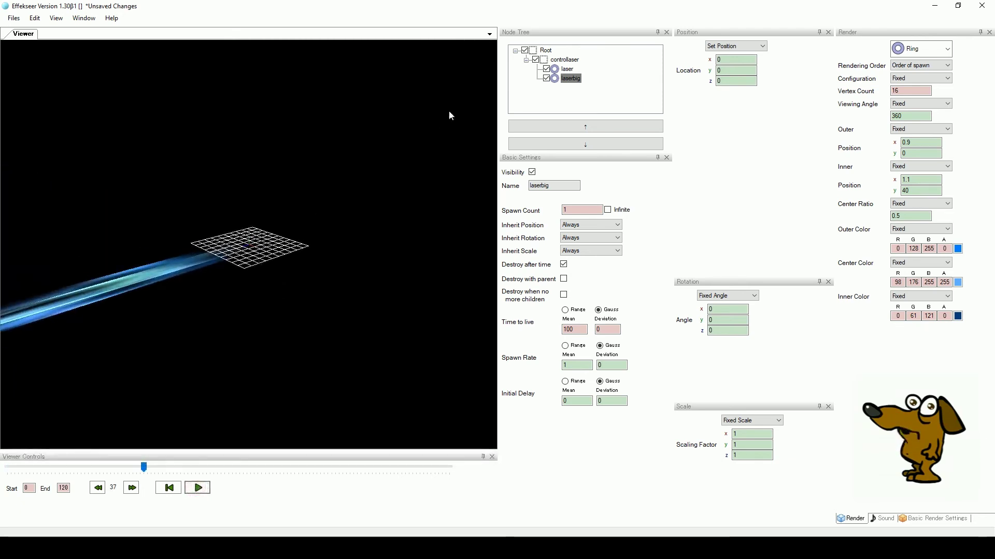
{"action": "right_click", "coordinate": [544, 49]}
{"action": "left_click", "coordinate": [572, 58]}
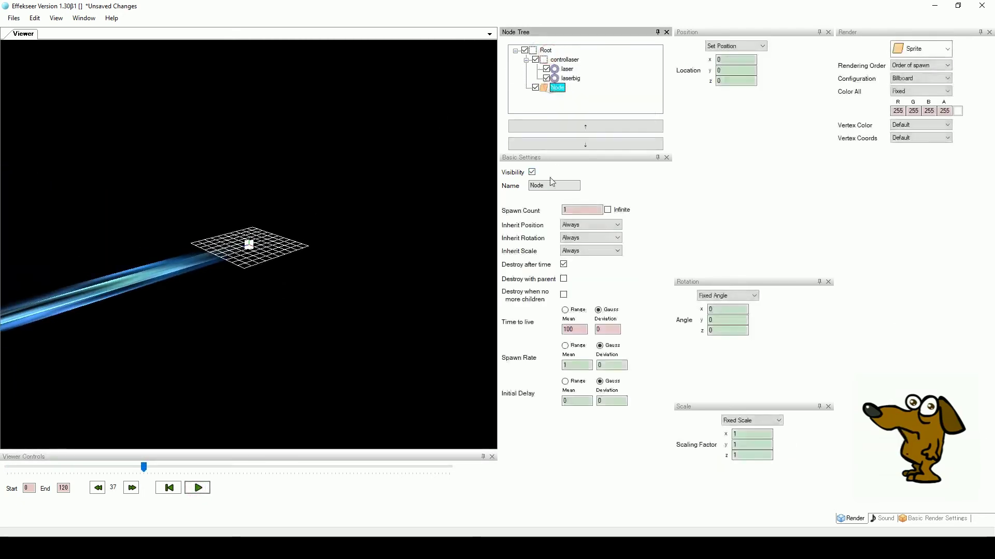
{"action": "double_click", "coordinate": [549, 185]}
{"action": "type", "text": "controllas"}
{"action": "key", "text": "Return"}
Add a child node under controlparts and rename it parts.
{"action": "left_click", "coordinate": [562, 88]}
{"action": "right_click", "coordinate": [559, 89]}
{"action": "left_click", "coordinate": [556, 99]}
{"action": "double_click", "coordinate": [550, 188]}
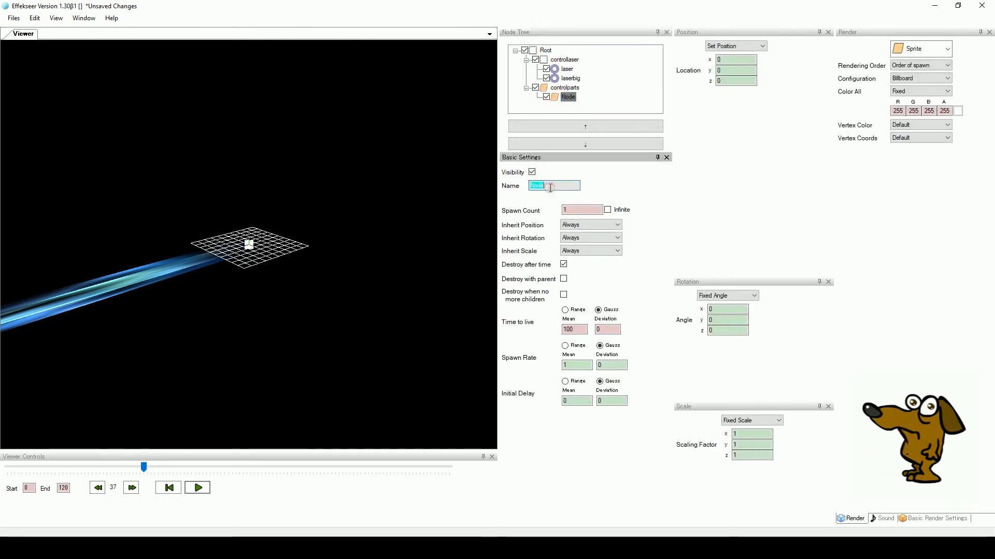
{"action": "key", "text": "Return"}
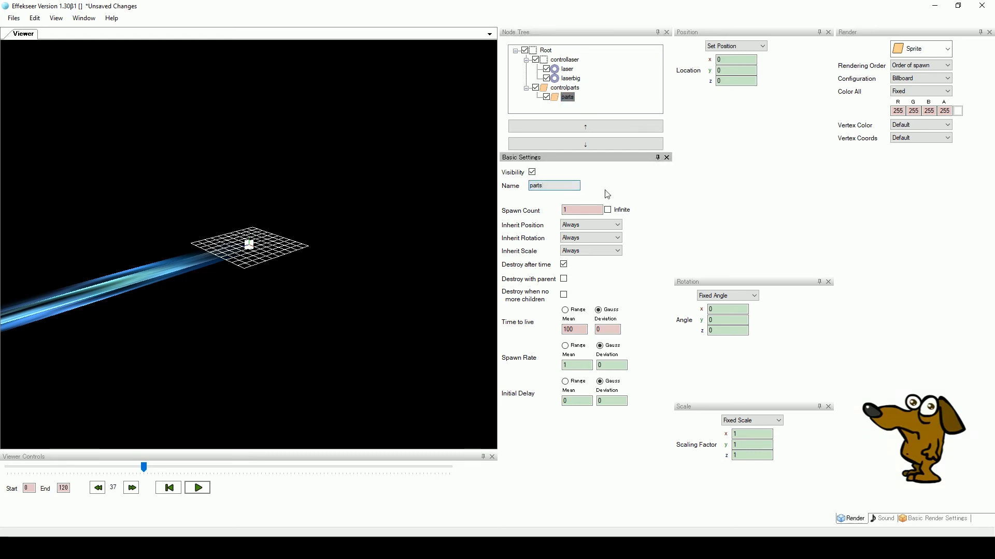
{"action": "left_click", "coordinate": [557, 100]}
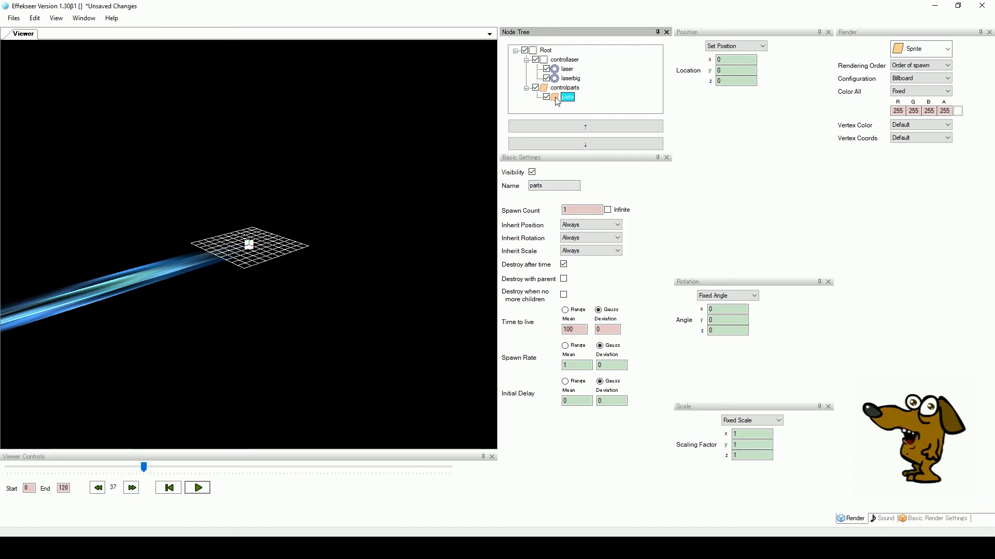
Load orb_colored.png as the parts node's texture.
{"action": "left_click", "coordinate": [933, 519]}
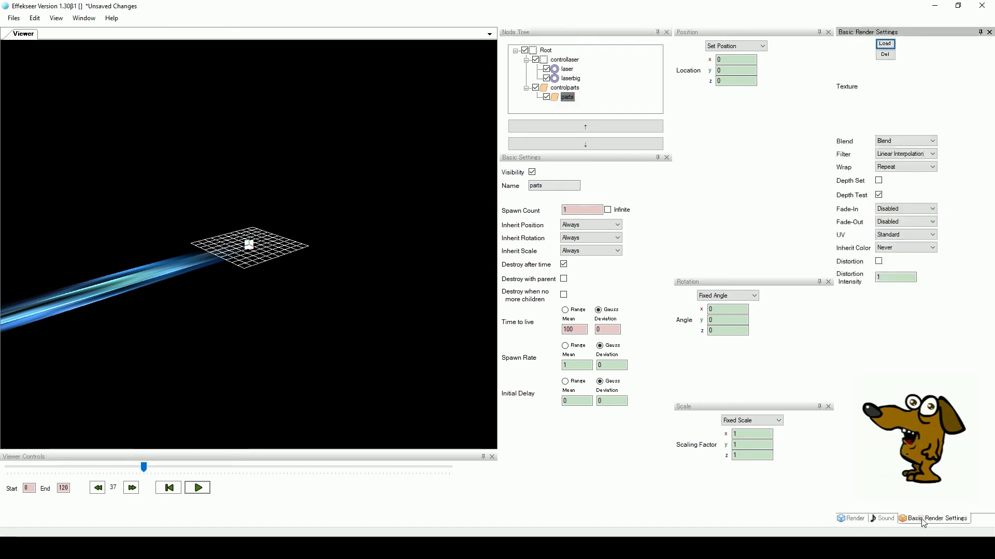
{"action": "left_click", "coordinate": [885, 44]}
{"action": "left_click", "coordinate": [286, 160]}
{"action": "left_click", "coordinate": [408, 273]}
Set the parts texture's blend mode to Additive.
{"action": "scroll", "coordinate": [205, 281], "scroll_direction": "up", "scroll_amount": 5}
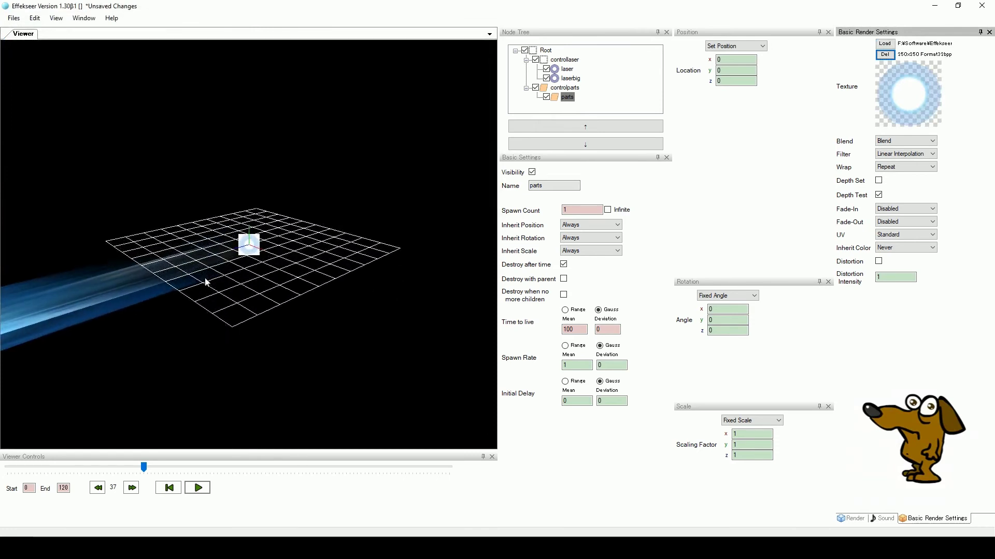
{"action": "scroll", "coordinate": [206, 281], "scroll_direction": "up", "scroll_amount": 2}
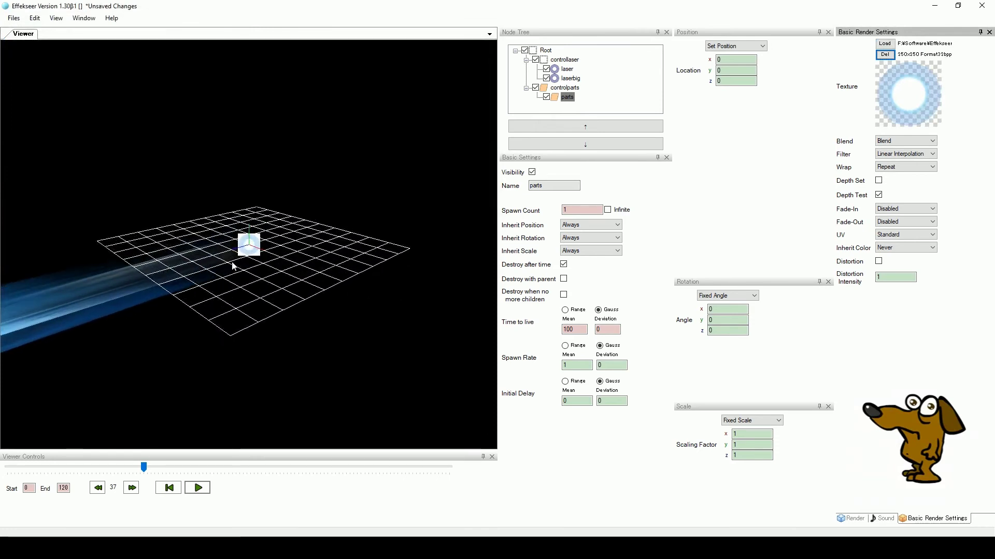
{"action": "left_click", "coordinate": [907, 141]}
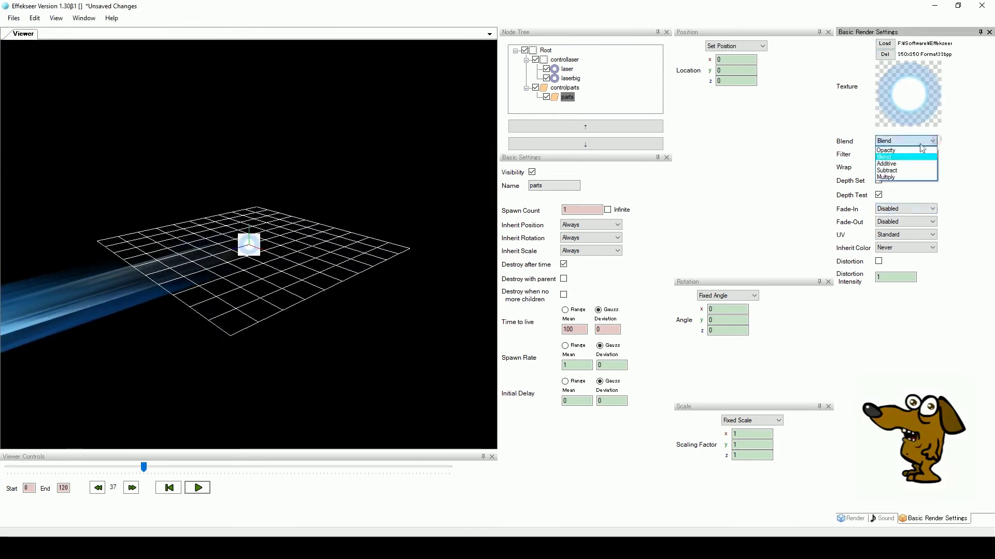
{"action": "left_click", "coordinate": [898, 167]}
Set the controlparts node's render type to None.
{"action": "left_click", "coordinate": [563, 88]}
{"action": "left_click", "coordinate": [851, 519]}
{"action": "left_click", "coordinate": [949, 49]}
{"action": "left_click", "coordinate": [924, 67]}
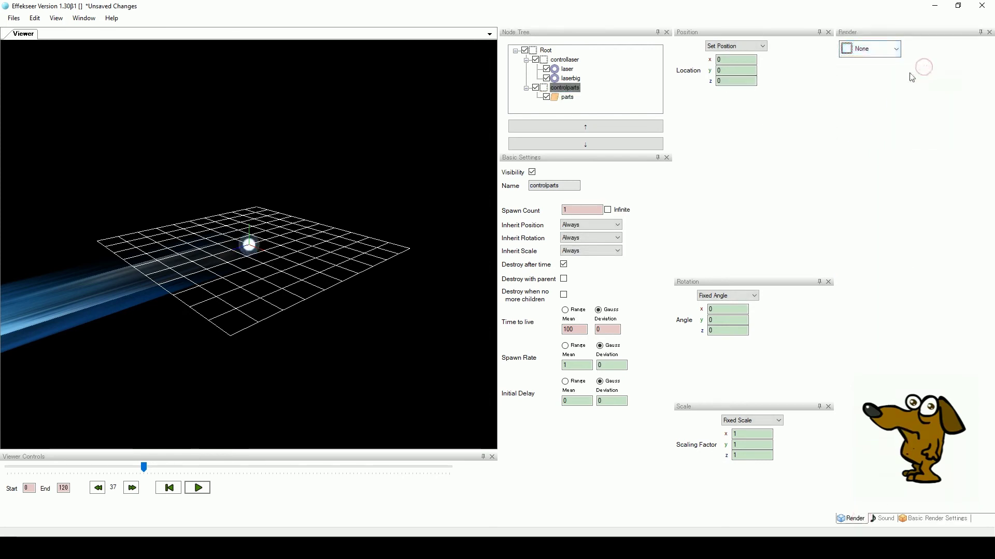
Keep Infinite off on the parts node, set its Spawn Count to 100, and preview.
{"action": "left_click", "coordinate": [559, 98]}
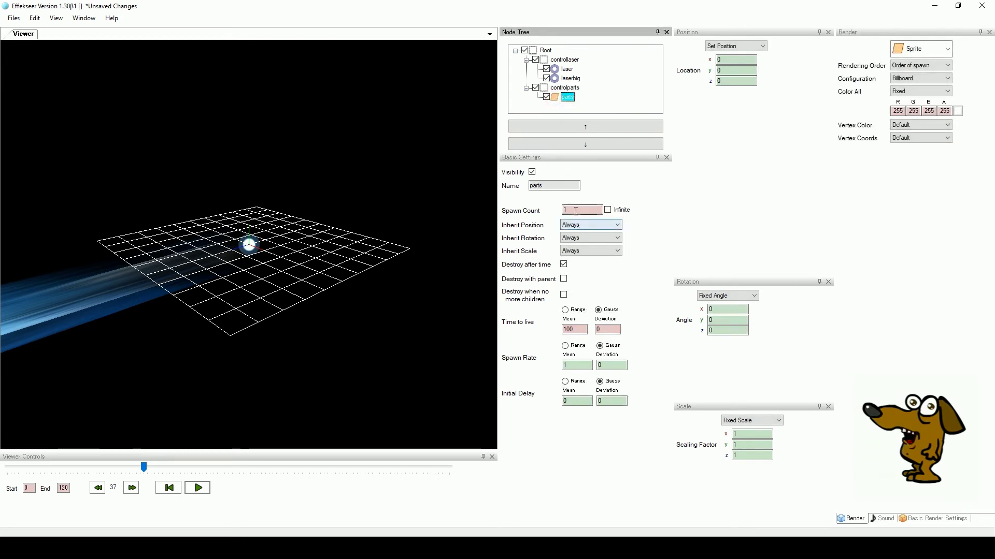
{"action": "left_click", "coordinate": [608, 210]}
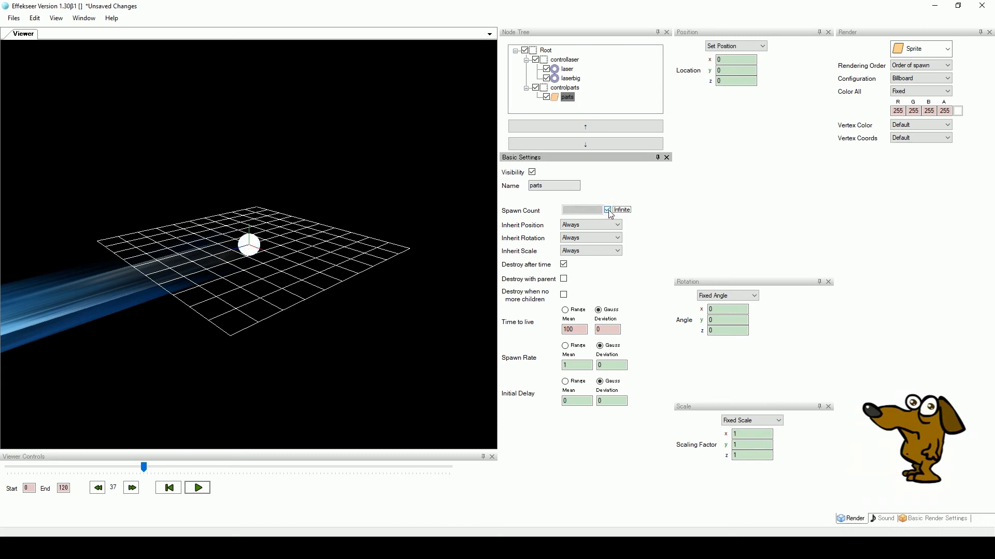
{"action": "left_click", "coordinate": [608, 210]}
{"action": "type", "text": "100"}
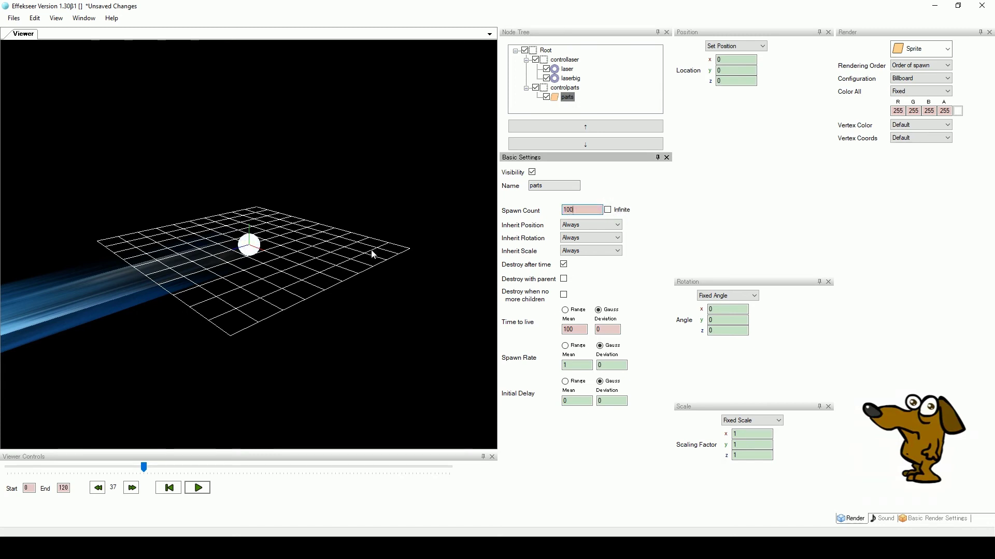
{"action": "left_click_drag", "start_coordinate": [144, 467], "coordinate": [122, 468]}
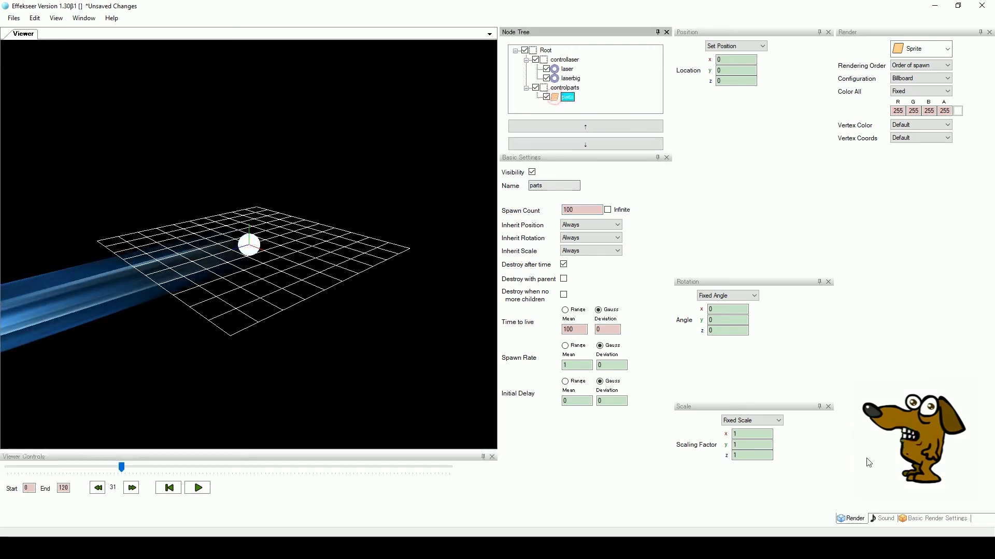
Enable 5-frame fade-in and 5-frame fade-out on parts, and set time to live to 30.
{"action": "left_click", "coordinate": [925, 520]}
{"action": "left_click", "coordinate": [906, 208]}
{"action": "left_click", "coordinate": [906, 222]}
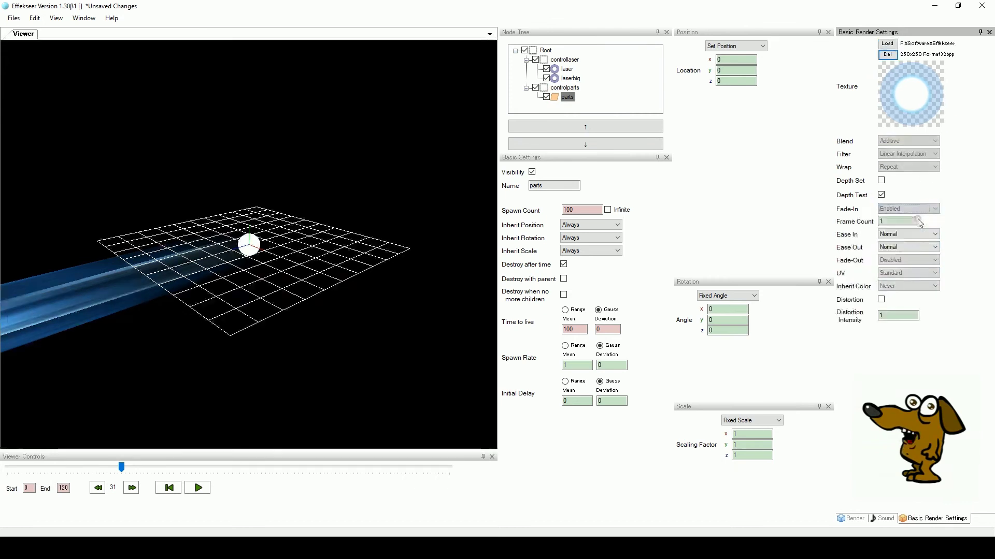
{"action": "left_click", "coordinate": [910, 222]}
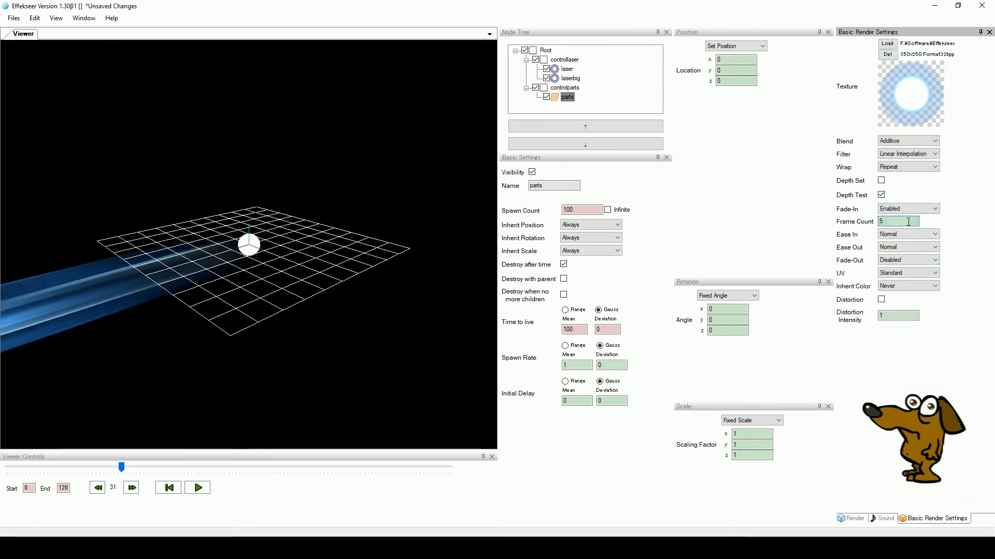
{"action": "type", "text": "5"}
{"action": "left_click", "coordinate": [907, 260]}
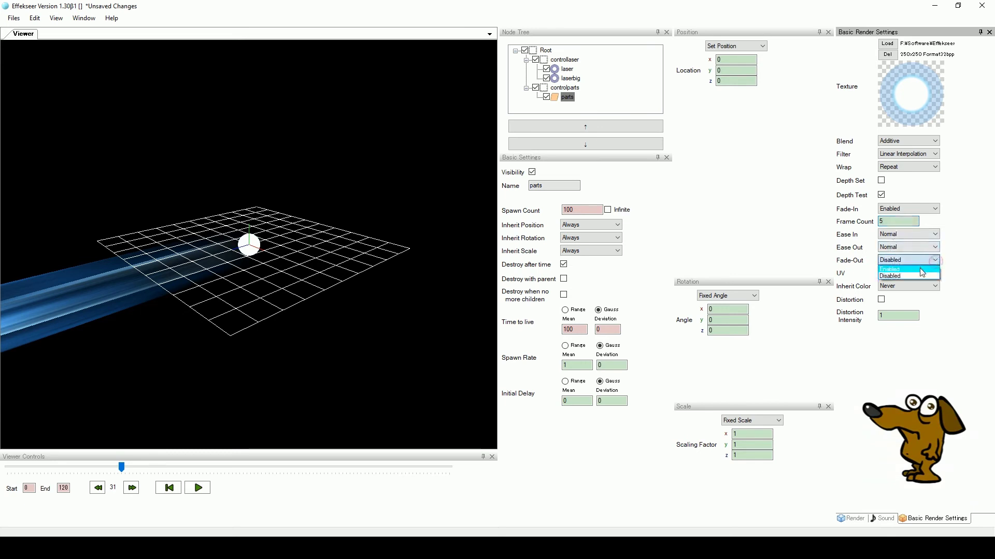
{"action": "left_click", "coordinate": [901, 273]}
{"action": "left_click", "coordinate": [899, 273]}
{"action": "type", "text": "5"}
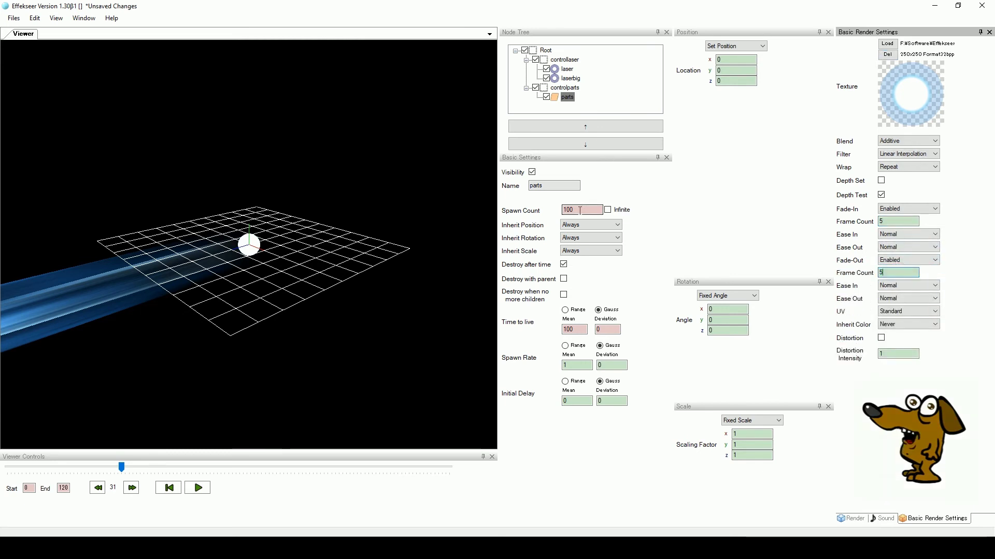
{"action": "double_click", "coordinate": [567, 330]}
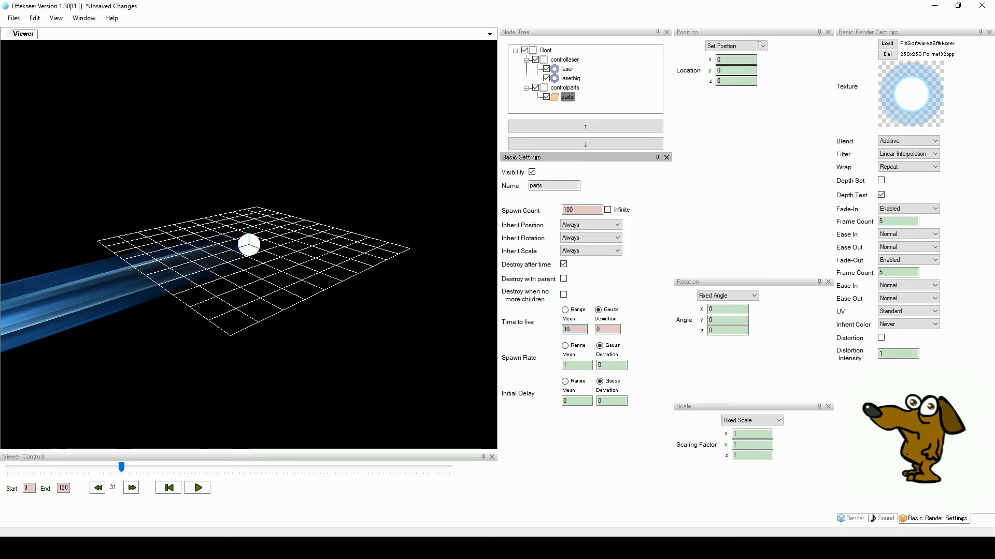
Switch parts position to PVA with Speed y mean 1 and deviation 0.5, then preview.
{"action": "left_click", "coordinate": [736, 46]}
{"action": "left_click", "coordinate": [731, 61]}
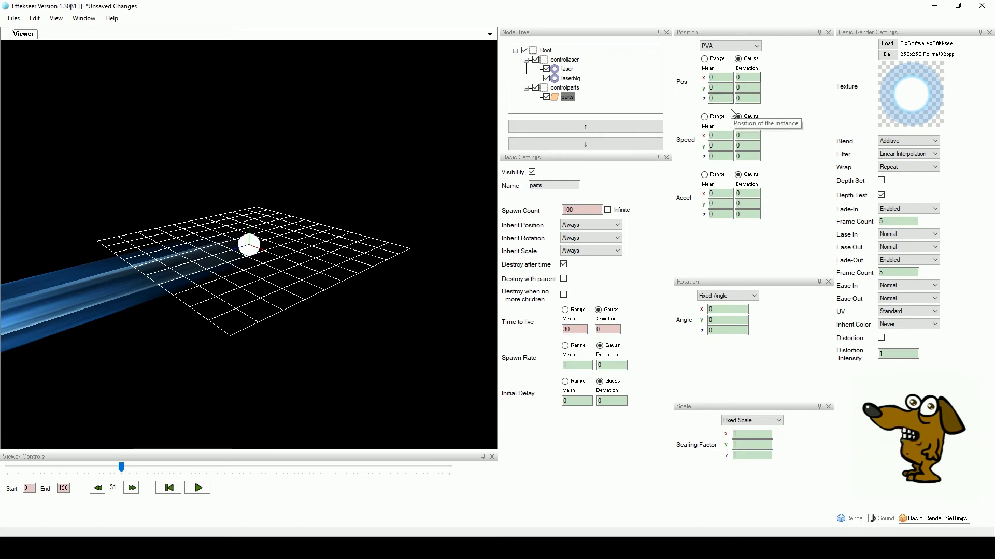
{"action": "left_click", "coordinate": [720, 145]}
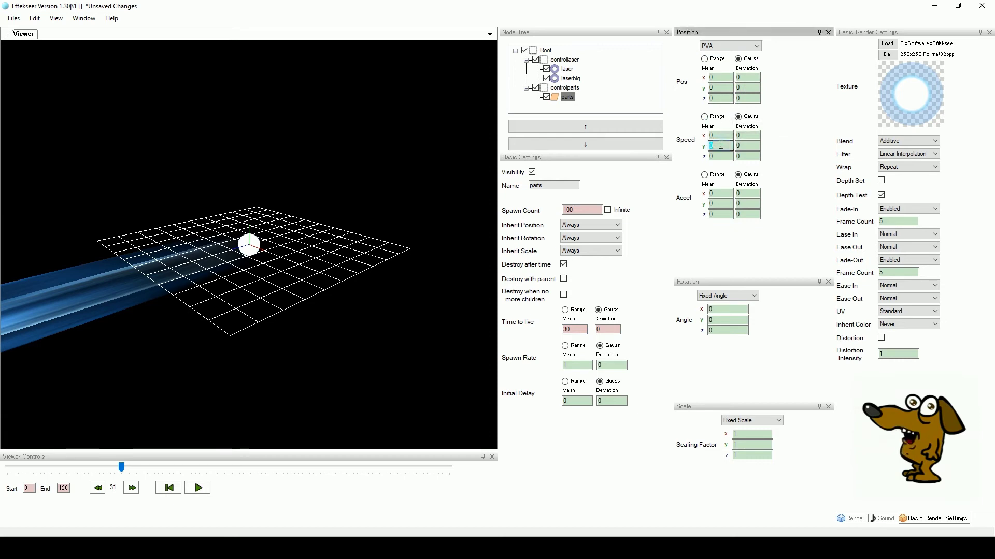
{"action": "left_click", "coordinate": [743, 146]}
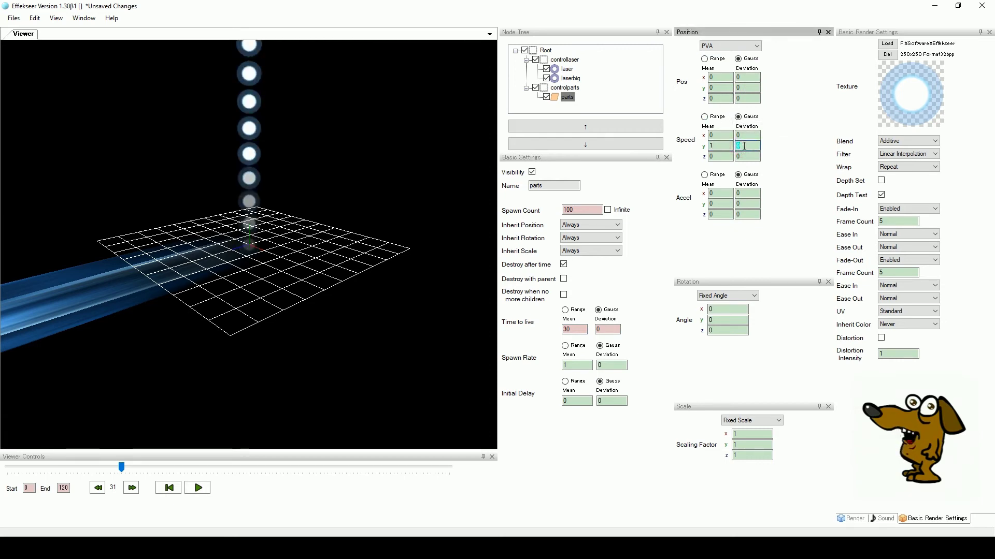
{"action": "type", "text": ".5"}
{"action": "key", "text": "Return"}
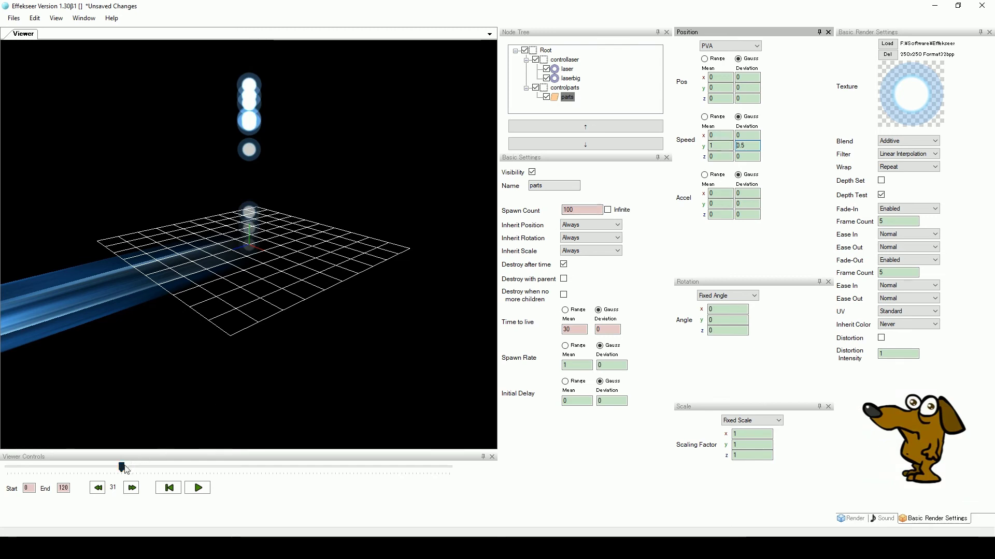
{"action": "mouse_move", "coordinate": [122, 467]}
{"action": "left_mouse_down"}
{"action": "mouse_move", "coordinate": [73, 469]}
{"action": "mouse_move", "coordinate": [322, 468]}
{"action": "mouse_move", "coordinate": [71, 477]}
{"action": "mouse_move", "coordinate": [137, 467]}
{"action": "left_mouse_up"}
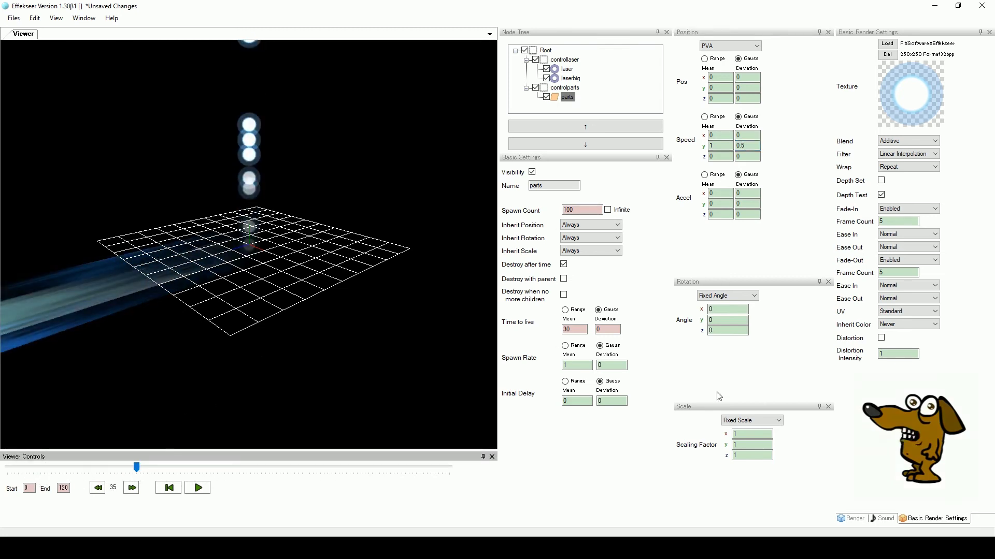
Switch parts scale to PVA: Scaling Factor x 0.5 (deviation 0.2), y 5 (deviation 2).
{"action": "left_click", "coordinate": [751, 420]}
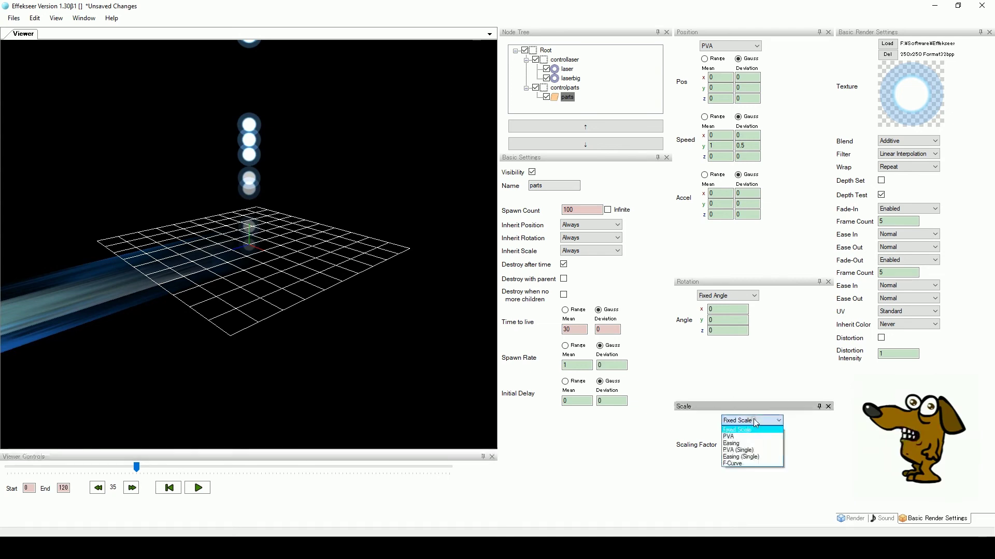
{"action": "left_click", "coordinate": [746, 436]}
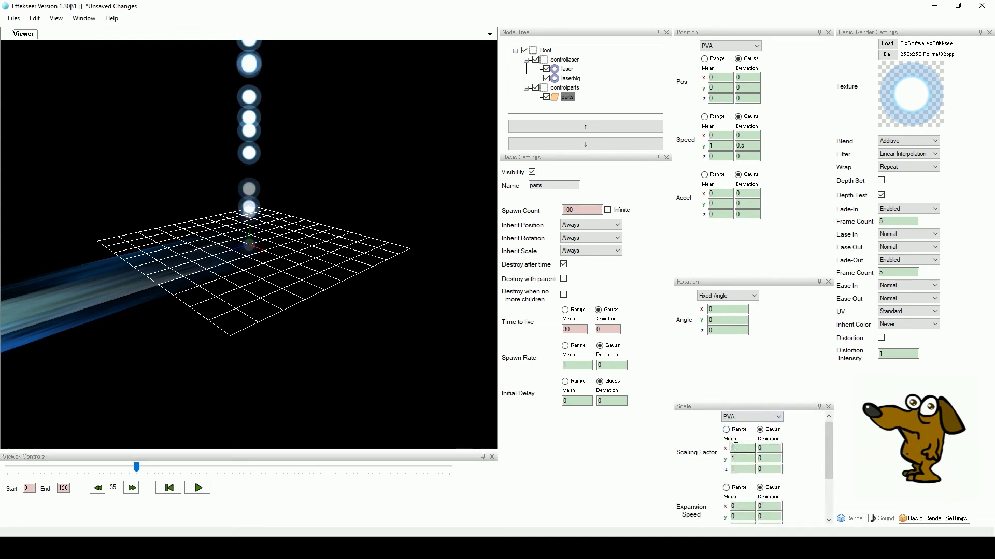
{"action": "double_click", "coordinate": [736, 459]}
{"action": "type", "text": "5"}
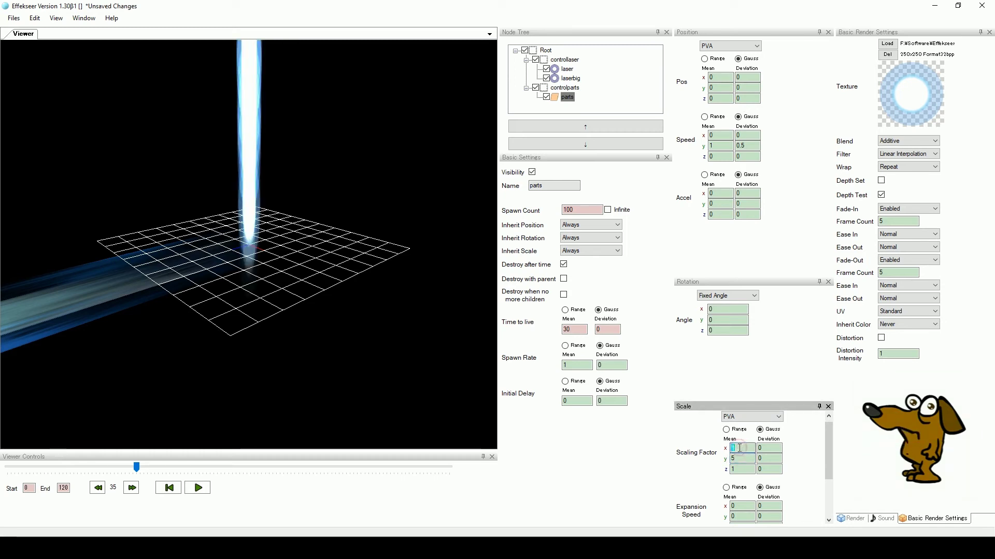
{"action": "type", "text": "0.5"}
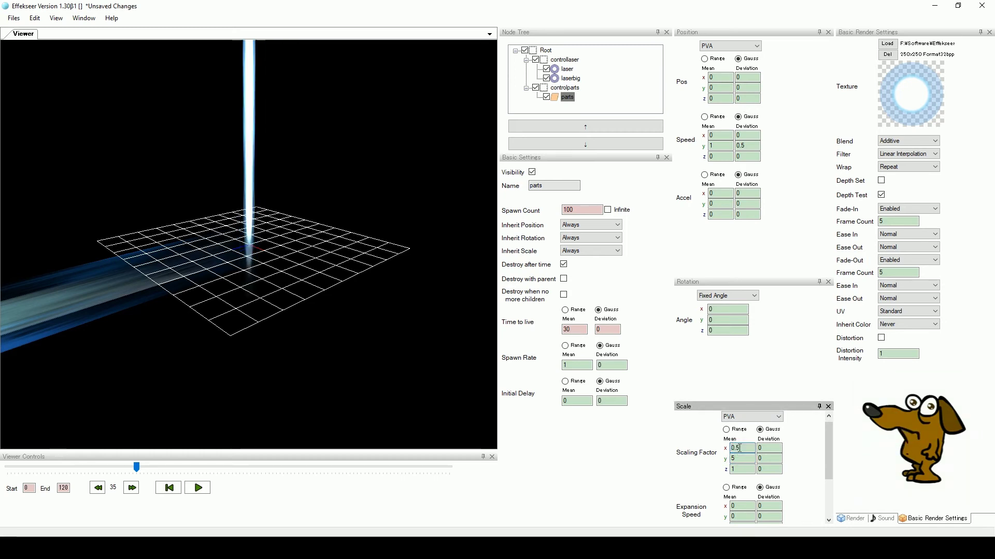
{"action": "double_click", "coordinate": [767, 448]}
{"action": "type", "text": "0.2"}
{"action": "type", "text": "2"}
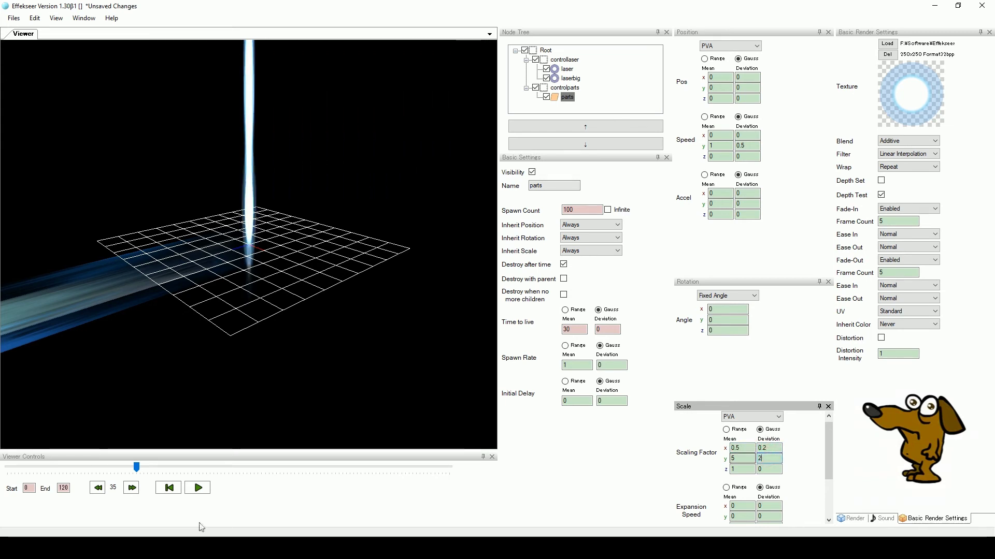
{"action": "left_click_drag", "start_coordinate": [139, 472], "coordinate": [175, 460]}
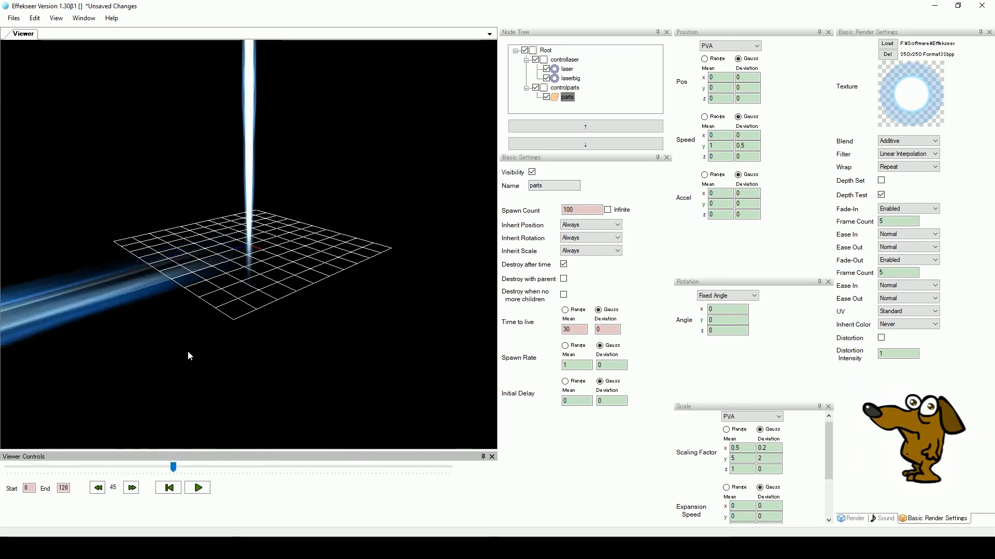
{"action": "left_click", "coordinate": [557, 99]}
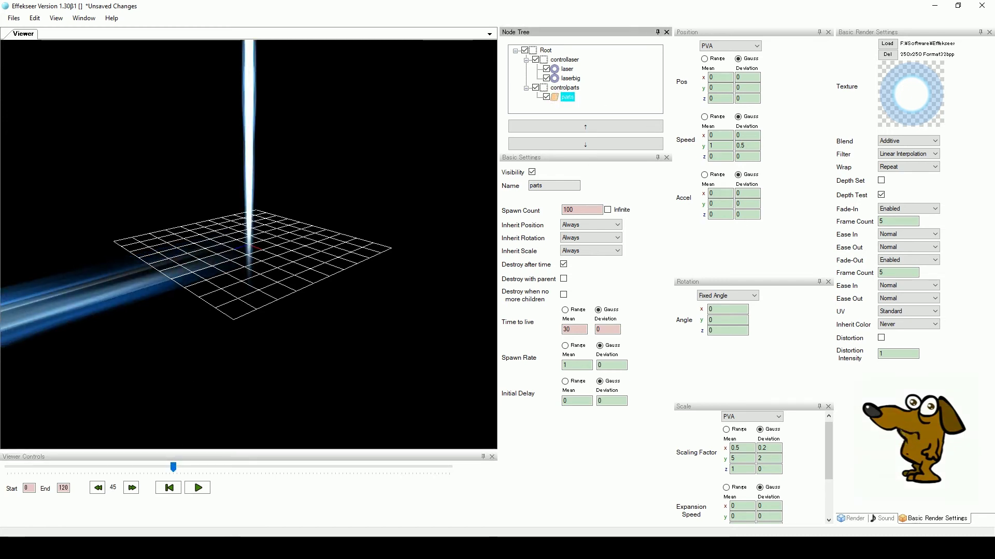
Change the parts sprite Configuration from Billboard to Fixed Y-Axis and preview the beam.
{"action": "left_click", "coordinate": [852, 519]}
{"action": "left_click", "coordinate": [948, 79]}
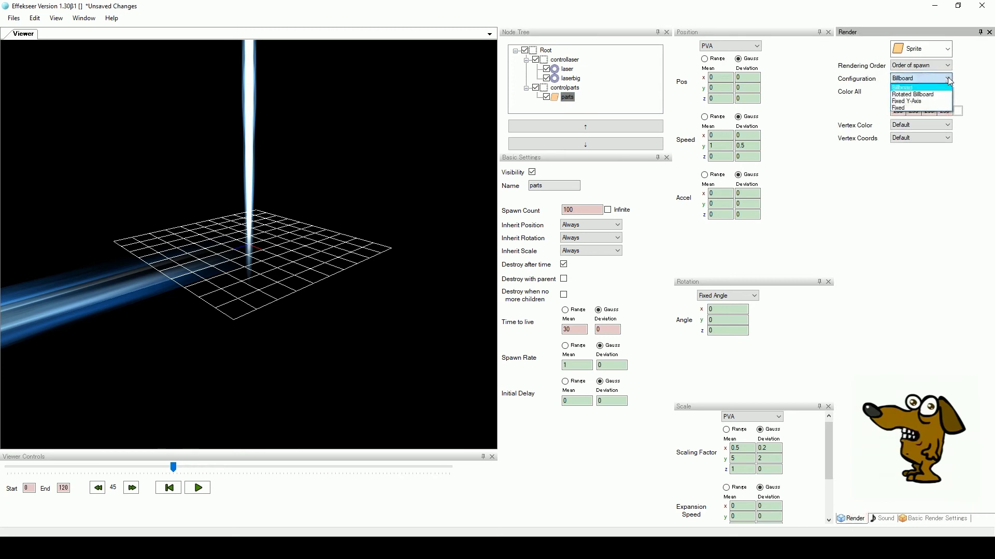
{"action": "left_click", "coordinate": [910, 101]}
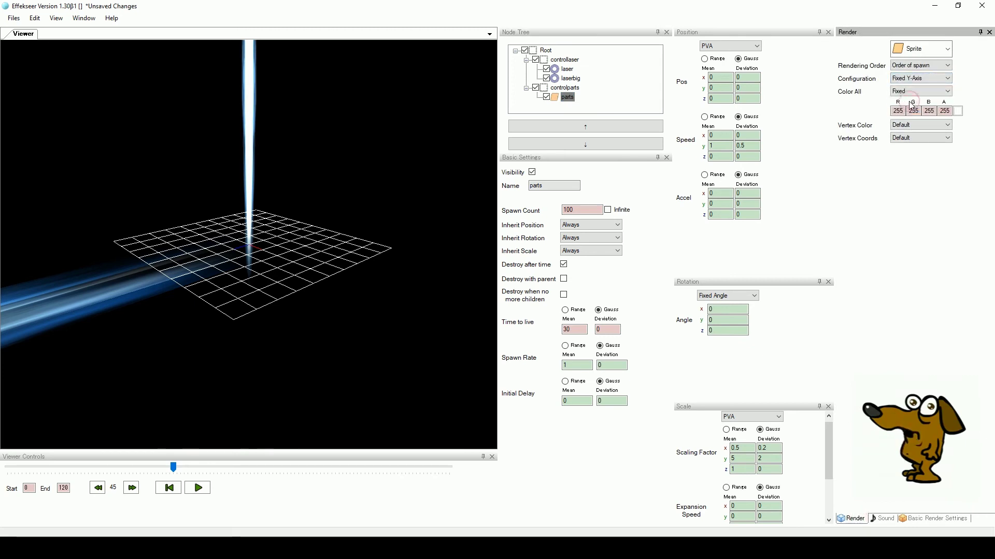
{"action": "mouse_move", "coordinate": [173, 468]}
{"action": "left_mouse_down"}
{"action": "mouse_move", "coordinate": [428, 456]}
{"action": "mouse_move", "coordinate": [184, 464]}
{"action": "left_mouse_up"}
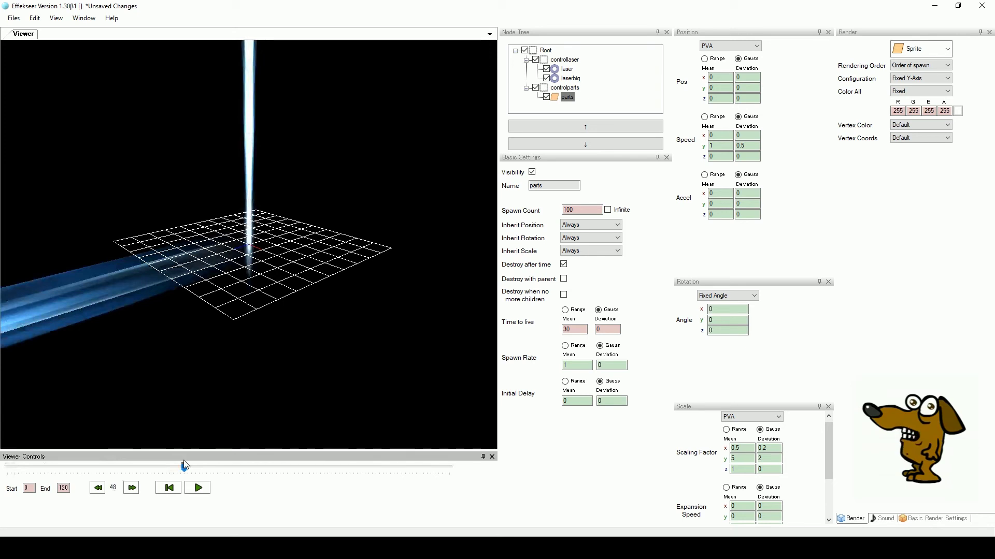
Set the parts node's spawning shape to Sphere in the Spawning Method panel.
{"action": "left_click", "coordinate": [83, 18]}
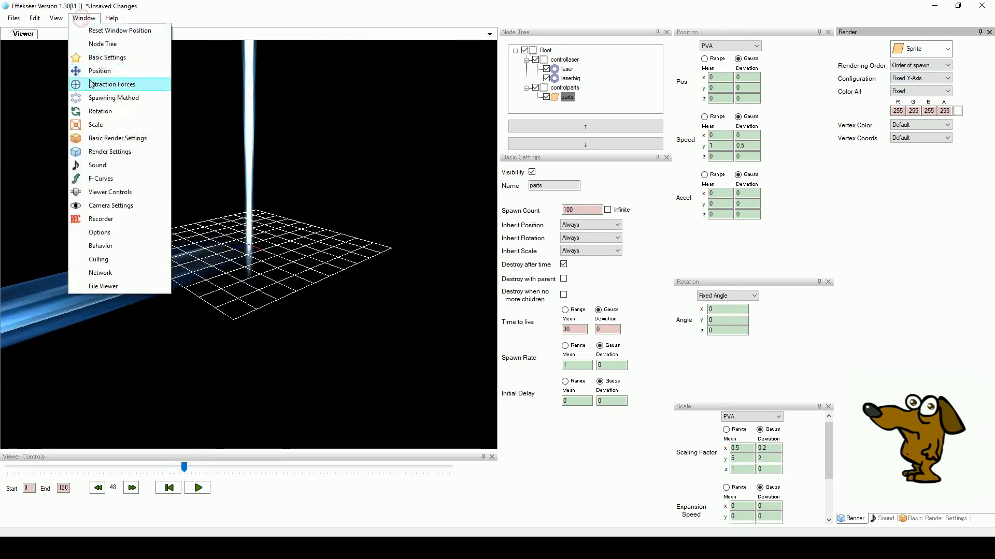
{"action": "left_click", "coordinate": [92, 98]}
{"action": "left_click_drag", "start_coordinate": [180, 92], "coordinate": [405, 102]}
{"action": "left_click", "coordinate": [429, 131]}
{"action": "left_click", "coordinate": [398, 154]}
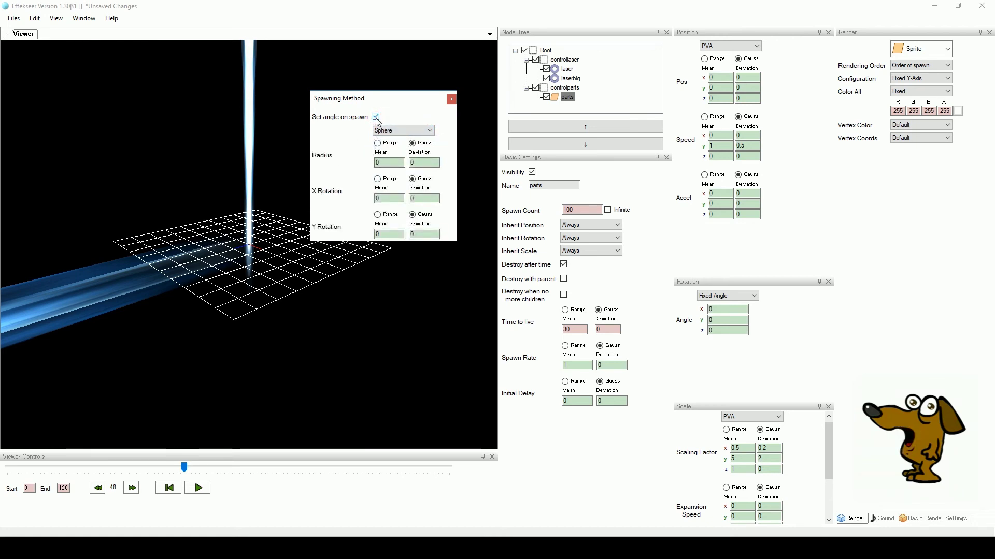
Set sphere X rotation range 230–300 and Y rotation range 300–400, then preview.
{"action": "left_click", "coordinate": [380, 199]}
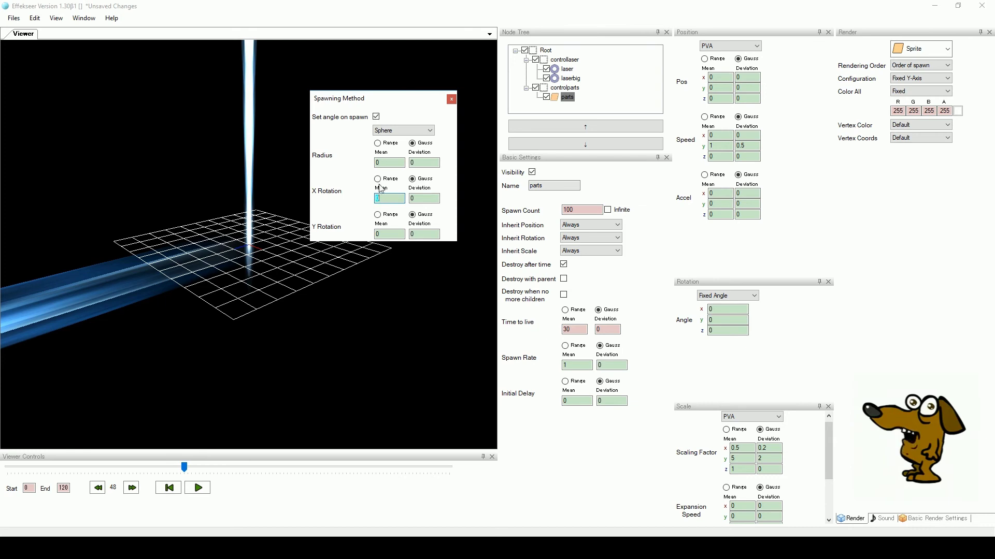
{"action": "left_click", "coordinate": [377, 215]}
{"action": "left_click", "coordinate": [386, 199]}
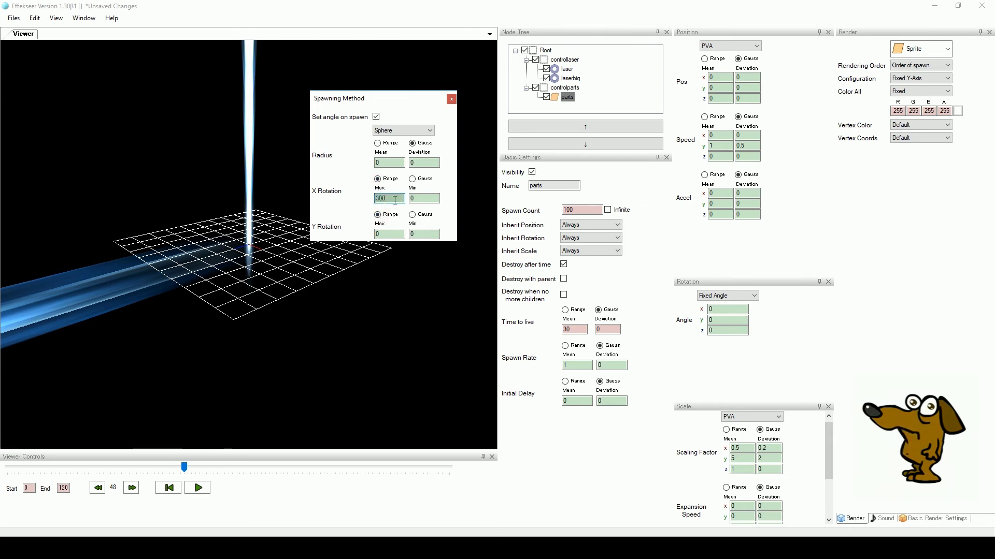
{"action": "left_click", "coordinate": [420, 198]}
{"action": "type", "text": "230"}
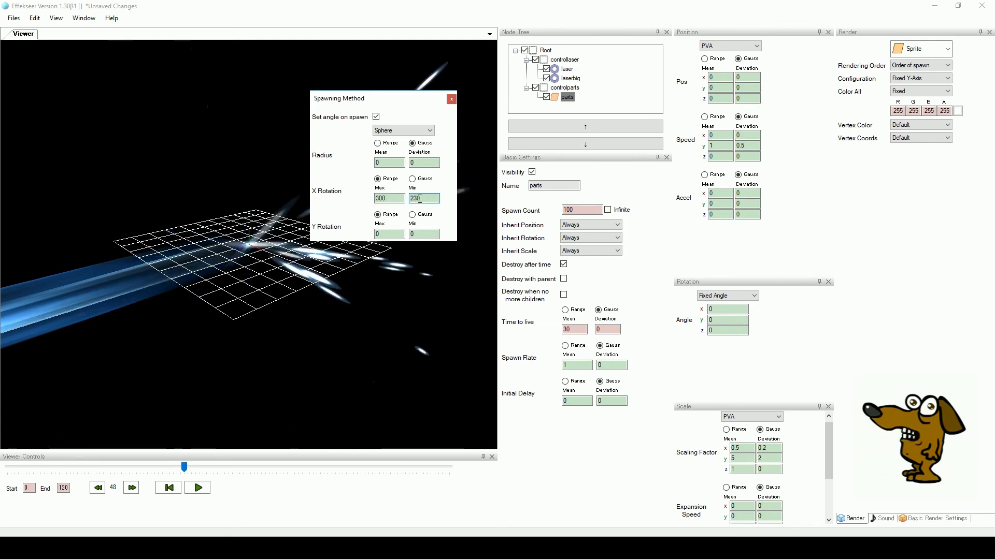
{"action": "left_click", "coordinate": [385, 234]}
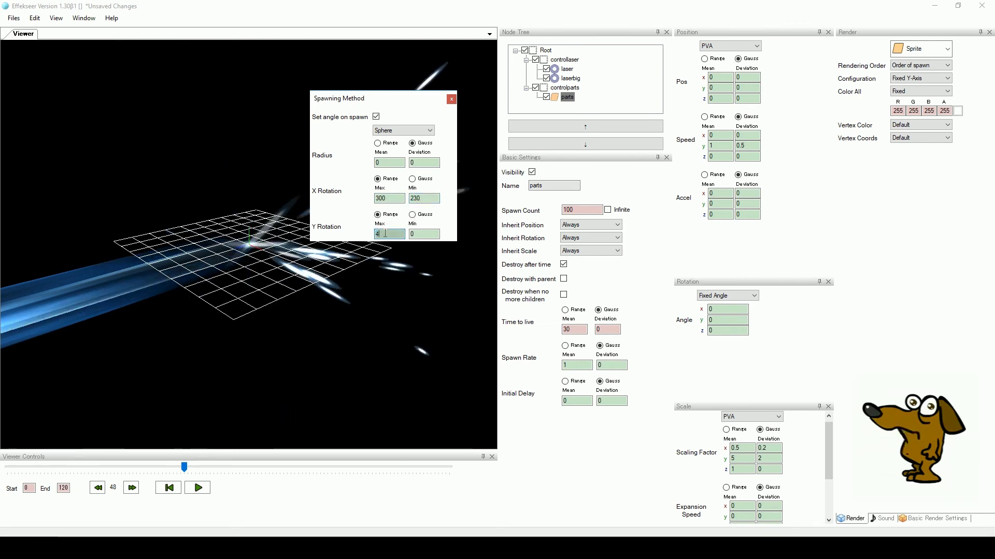
{"action": "left_click", "coordinate": [417, 234]}
{"action": "type", "text": "300"}
{"action": "left_click_drag", "start_coordinate": [248, 284], "coordinate": [173, 314]}
{"action": "left_click_drag", "start_coordinate": [184, 467], "coordinate": [213, 483]}
Make parts spawn infinitely at a Spawn Rate of 0.3, replaying the preview to check.
{"action": "left_click", "coordinate": [608, 210]}
{"action": "left_click", "coordinate": [197, 488]}
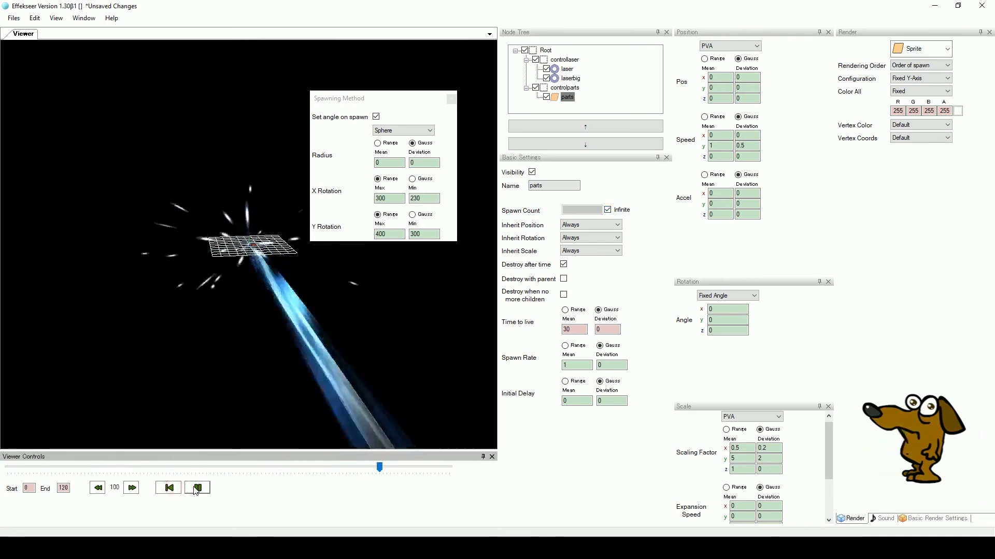
{"action": "left_click", "coordinate": [197, 488]}
{"action": "left_click", "coordinate": [569, 366]}
{"action": "type", "text": "0.3"}
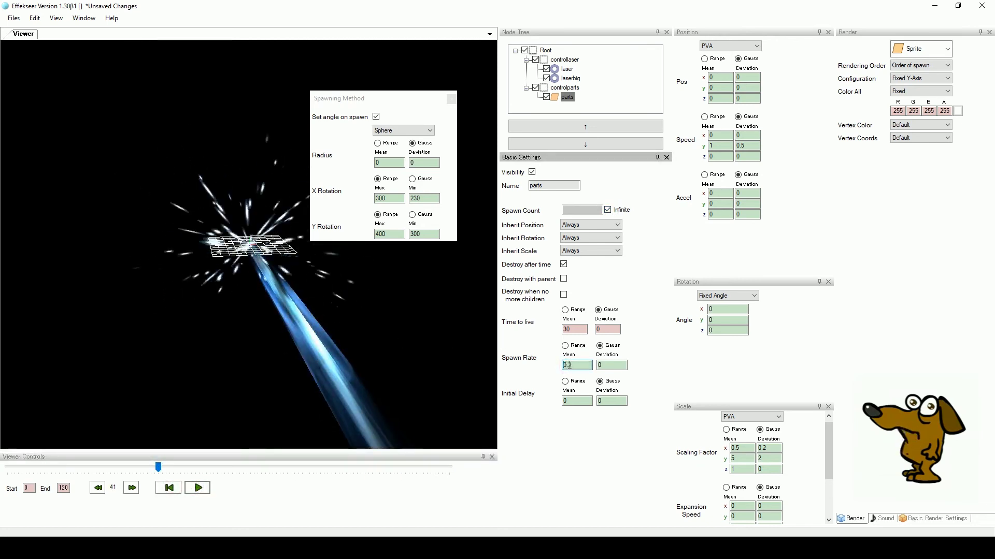
{"action": "left_click", "coordinate": [169, 488]}
{"action": "left_click", "coordinate": [197, 488]}
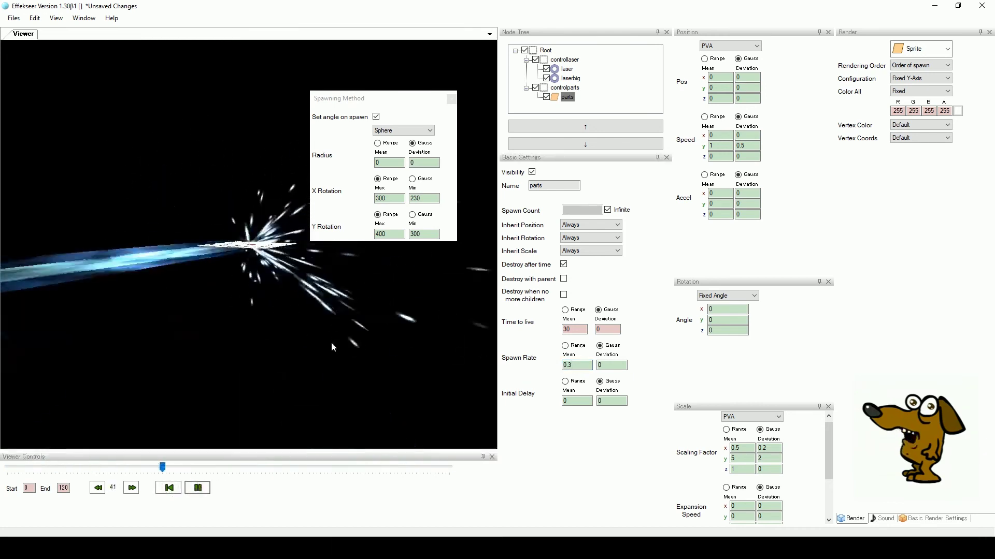
{"action": "left_click_drag", "start_coordinate": [416, 104], "coordinate": [425, 79]}
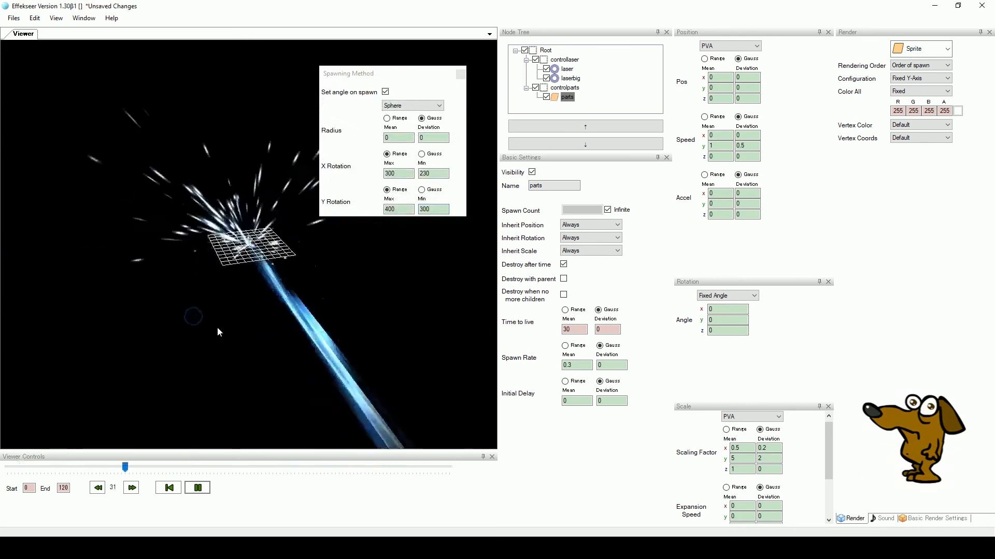
{"action": "mouse_move", "coordinate": [237, 326]}
{"action": "right_mouse_down"}
{"action": "mouse_move", "coordinate": [228, 338]}
{"action": "mouse_move", "coordinate": [212, 335]}
{"action": "mouse_move", "coordinate": [262, 321]}
{"action": "mouse_move", "coordinate": [250, 343]}
{"action": "mouse_move", "coordinate": [212, 346]}
{"action": "mouse_move", "coordinate": [257, 337]}
{"action": "right_mouse_up"}
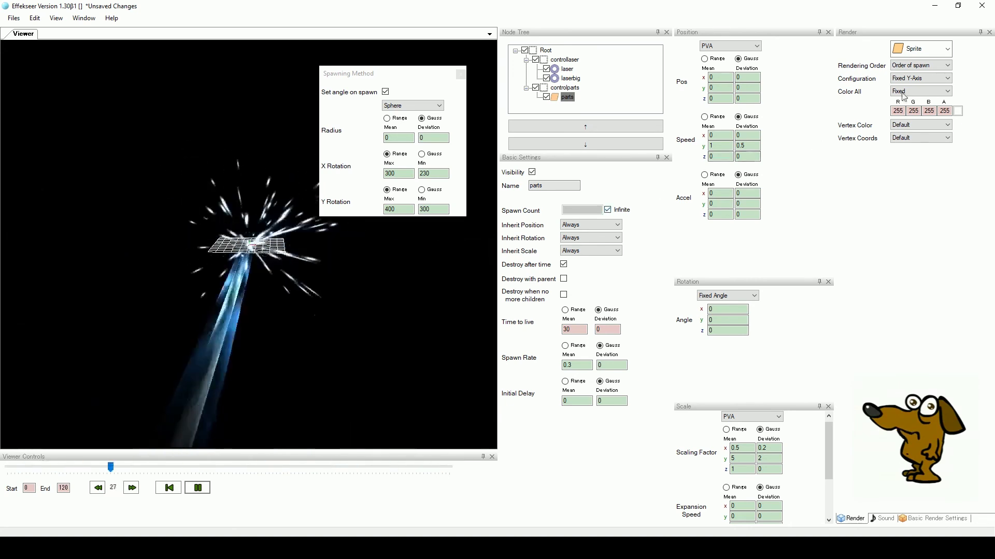
{"action": "left_click", "coordinate": [948, 78]}
{"action": "key", "text": "Up"}
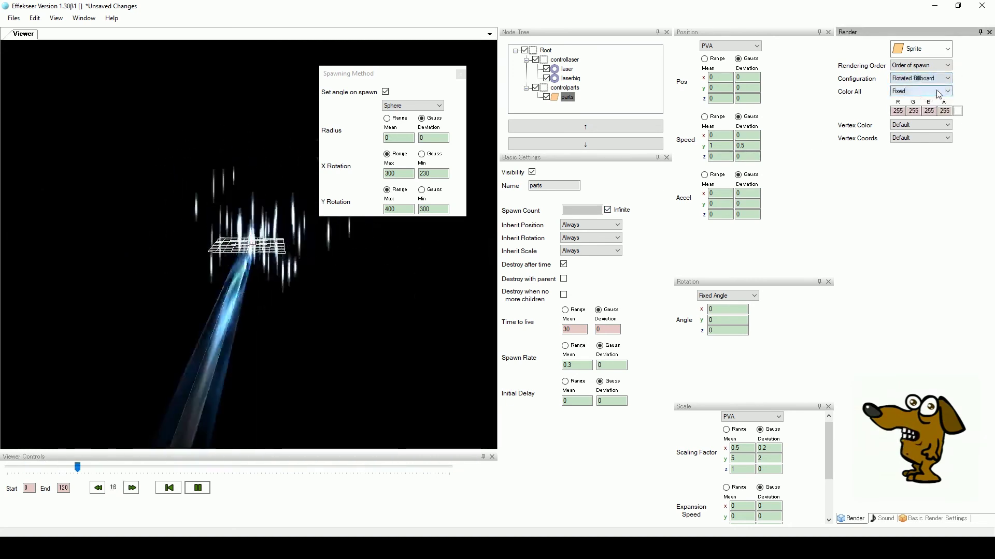
{"action": "key", "text": "Down"}
{"action": "key", "text": "Down"}
{"action": "key", "text": "Return"}
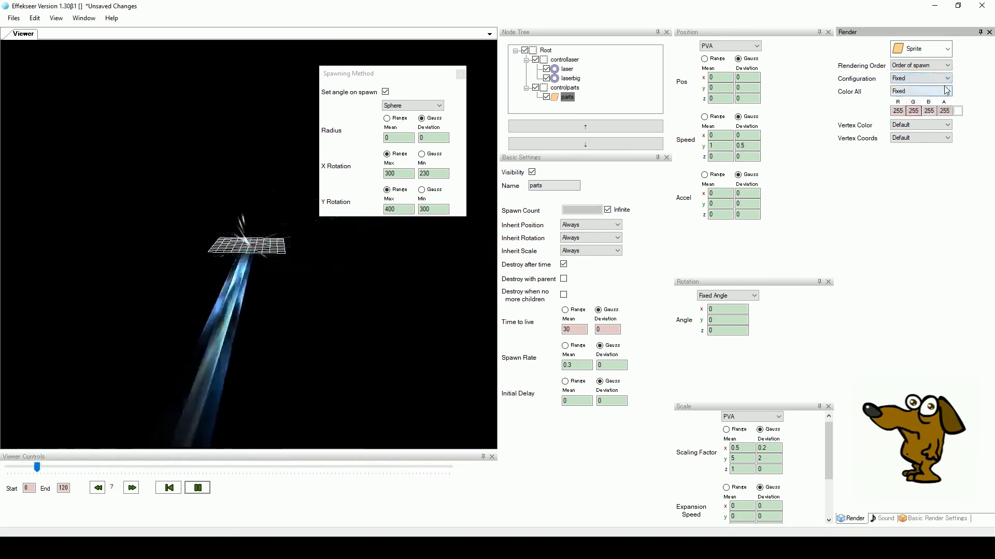
{"action": "left_click", "coordinate": [948, 79]}
{"action": "left_click", "coordinate": [913, 95]}
{"action": "left_click", "coordinate": [948, 79]}
{"action": "left_click", "coordinate": [913, 108]}
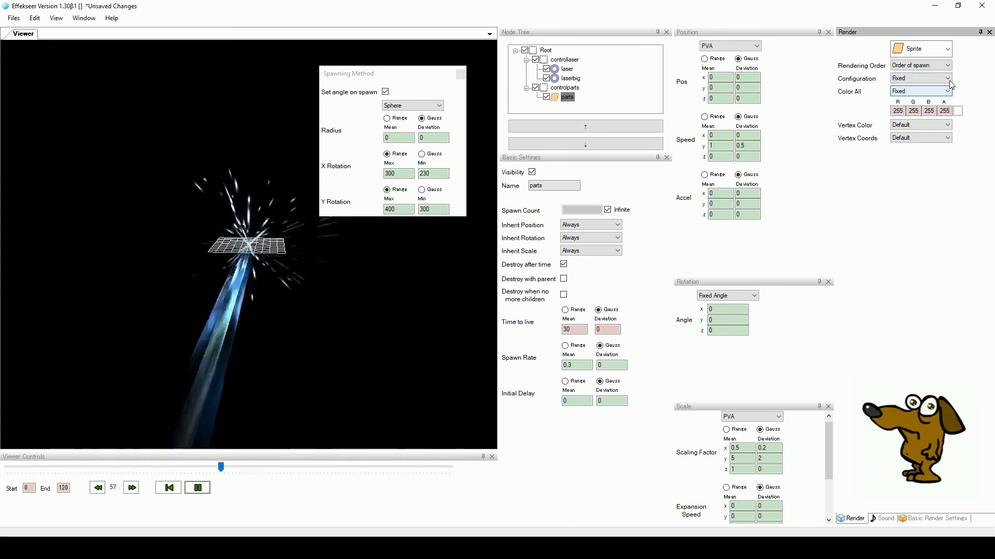
{"action": "left_click", "coordinate": [948, 78]}
{"action": "left_click", "coordinate": [914, 102]}
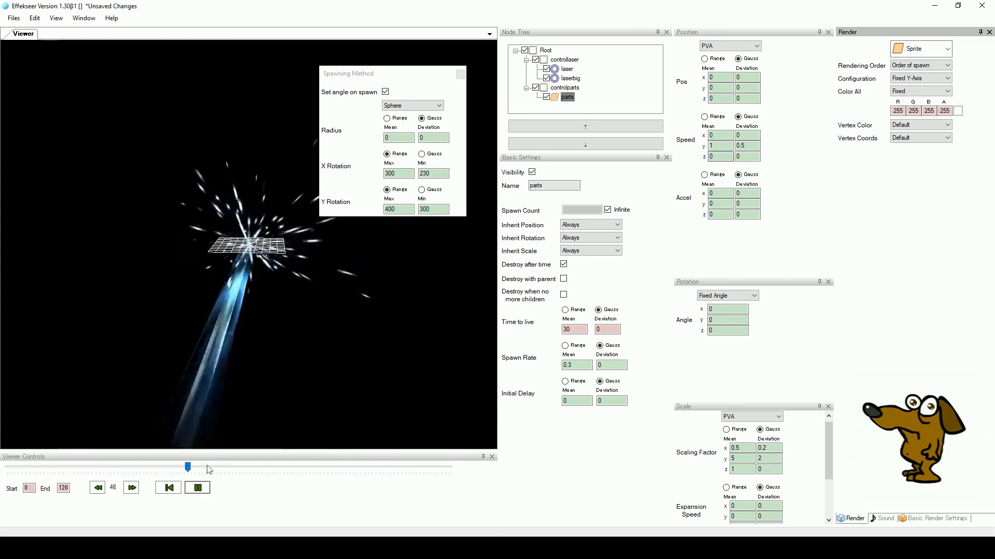
{"action": "left_click", "coordinate": [198, 488]}
{"action": "mouse_move", "coordinate": [238, 363]}
{"action": "right_mouse_down"}
{"action": "mouse_move", "coordinate": [251, 346]}
{"action": "mouse_move", "coordinate": [266, 353]}
{"action": "mouse_move", "coordinate": [220, 361]}
{"action": "mouse_move", "coordinate": [251, 365]}
{"action": "right_mouse_up"}
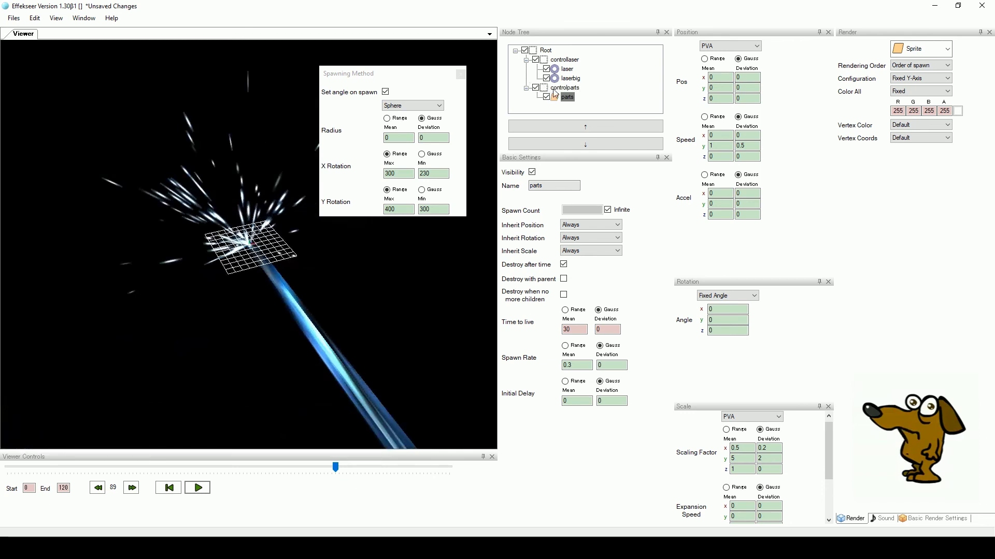
Scale the controllaser node to 0.7 on x, y and z, and replay the preview.
{"action": "left_click", "coordinate": [562, 60]}
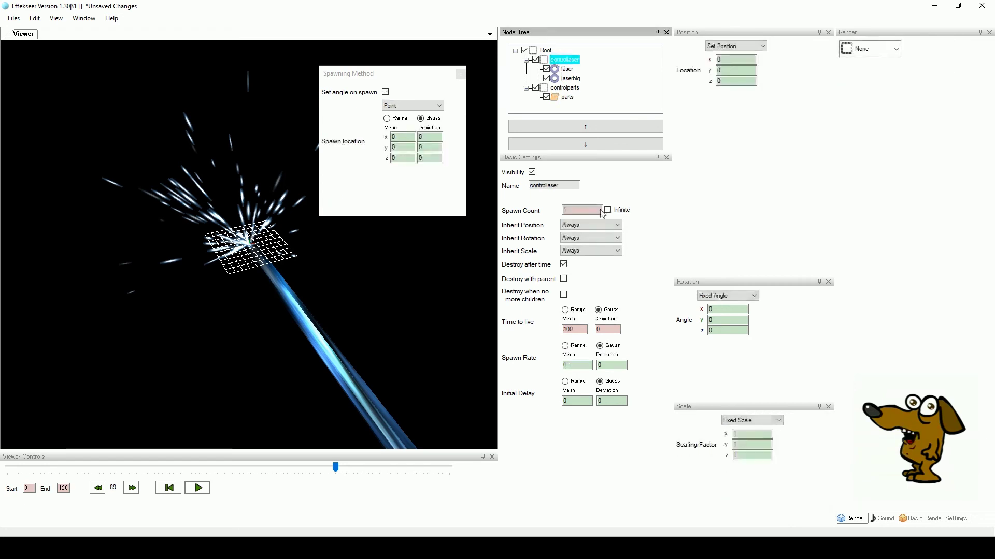
{"action": "left_click", "coordinate": [742, 434]}
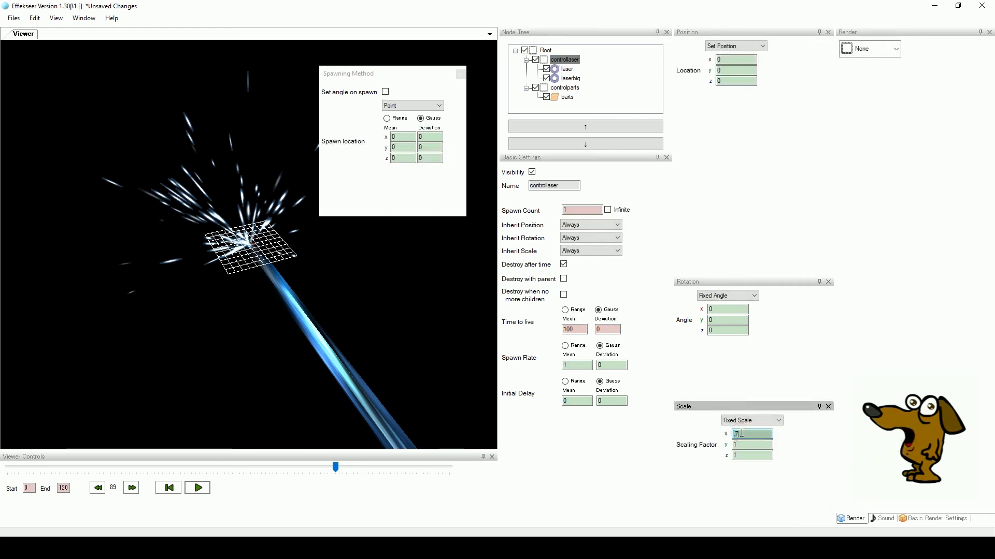
{"action": "key", "text": "Tab"}
{"action": "type", "text": "0.7"}
{"action": "key", "text": "Tab"}
{"action": "type", "text": "0.7"}
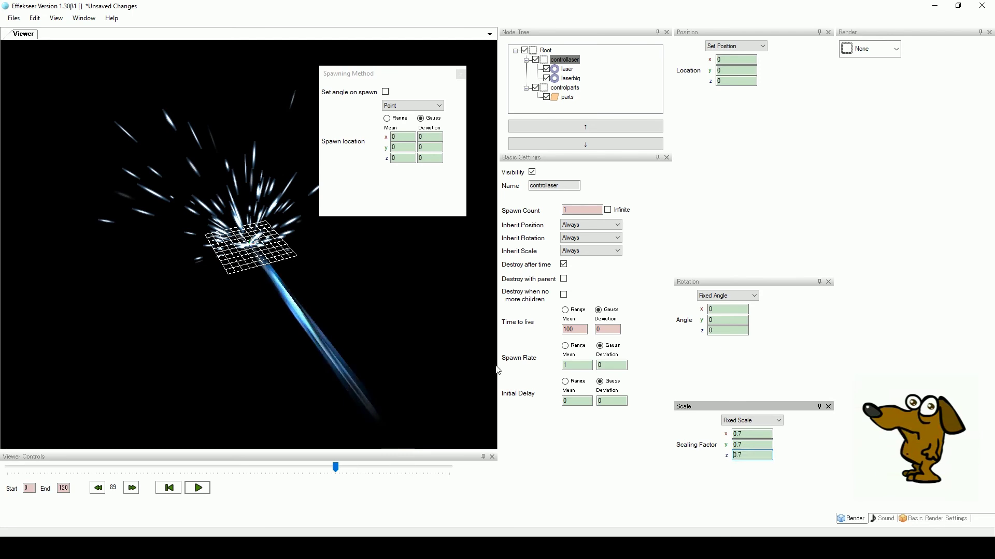
{"action": "left_click_drag", "start_coordinate": [335, 468], "coordinate": [299, 483]}
{"action": "right_click_drag", "start_coordinate": [298, 446], "coordinate": [292, 407]}
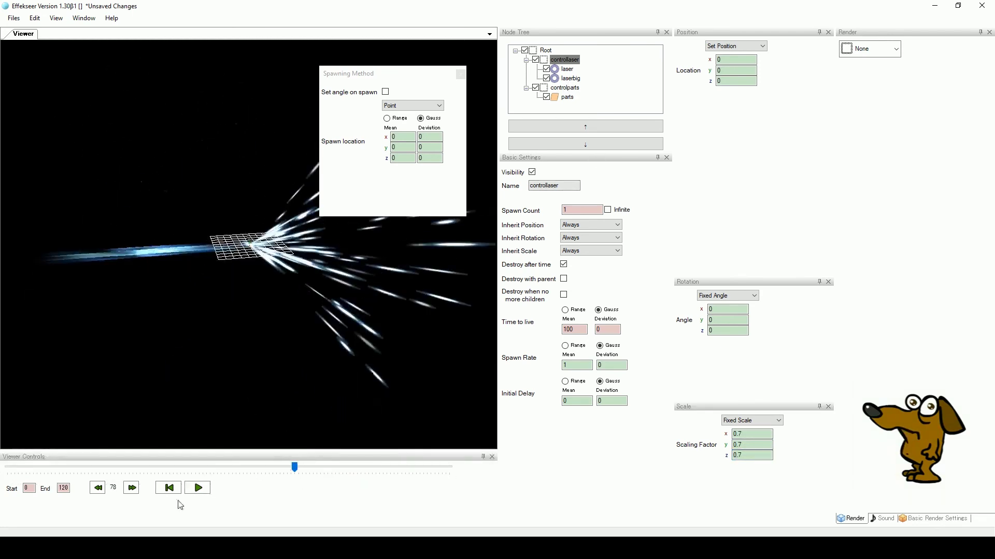
{"action": "left_click", "coordinate": [197, 489]}
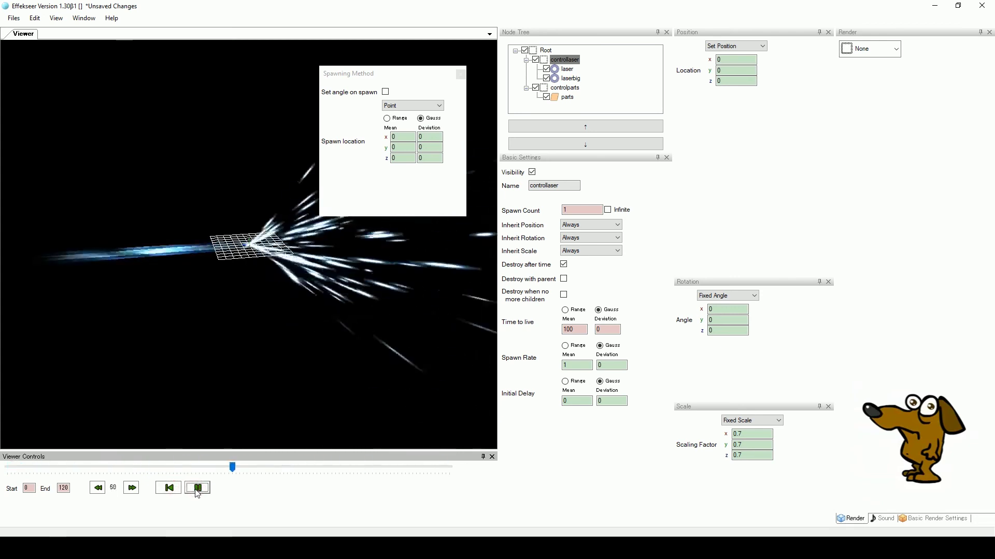
{"action": "left_click", "coordinate": [197, 489]}
{"action": "right_click_drag", "start_coordinate": [203, 412], "coordinate": [229, 408]}
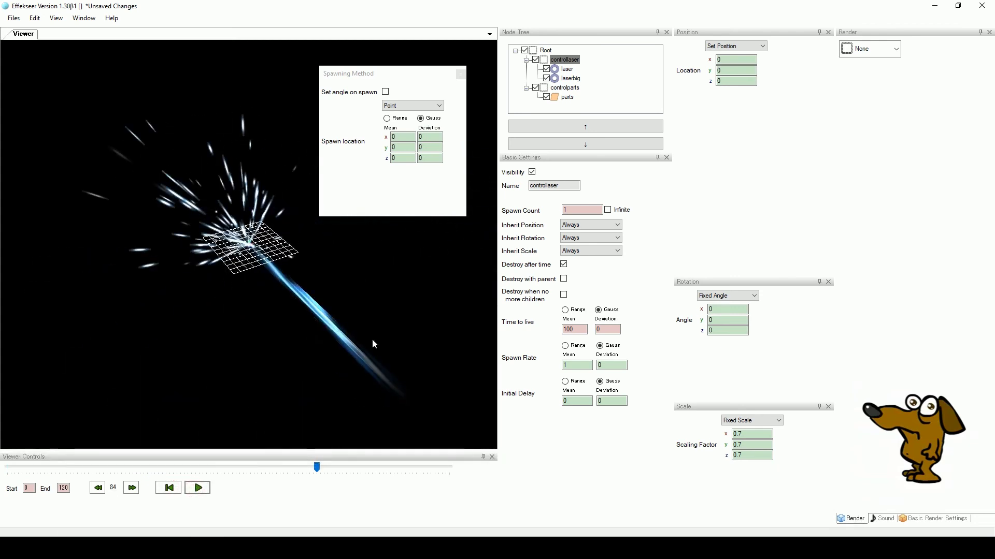
Try a controlparts scale of 0.6 on all axes and replay from the start.
{"action": "left_click", "coordinate": [564, 88]}
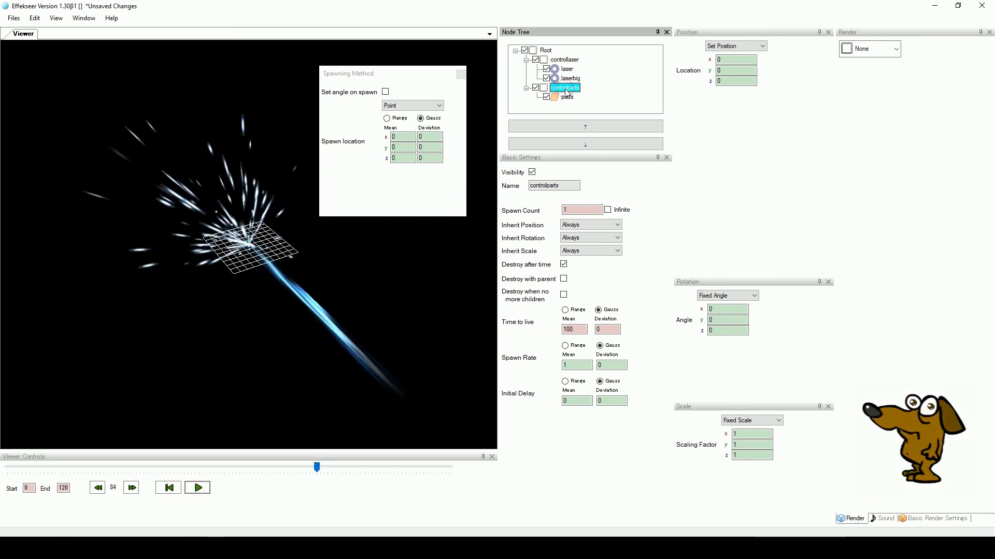
{"action": "left_click", "coordinate": [741, 433]}
{"action": "type", "text": "0.6"}
{"action": "key", "text": "Tab"}
{"action": "type", "text": "0.6"}
{"action": "key", "text": "Tab"}
{"action": "type", "text": "0.6"}
{"action": "left_click", "coordinate": [169, 488]}
{"action": "left_click", "coordinate": [197, 487]}
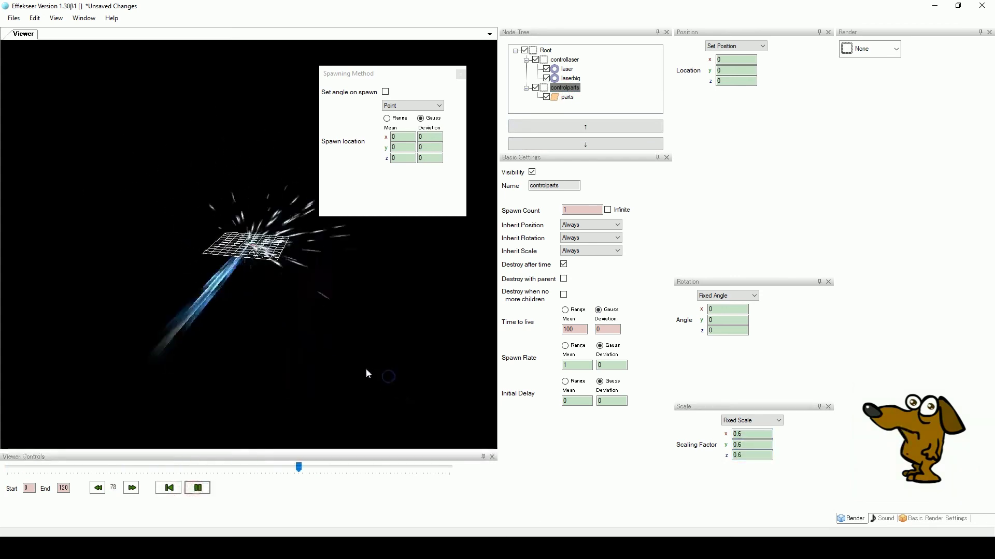
{"action": "right_click_drag", "start_coordinate": [235, 333], "coordinate": [209, 466]}
{"action": "left_click", "coordinate": [200, 489]}
Revise the controlparts scale to 0.8 on x, y and z, and resume the preview.
{"action": "left_click", "coordinate": [739, 434]}
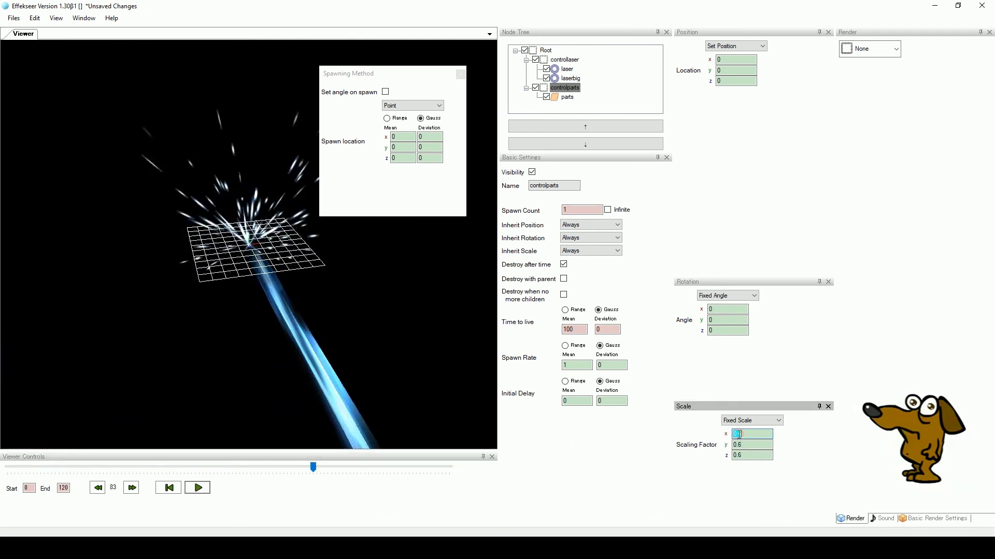
{"action": "type", "text": "0.8"}
{"action": "key", "text": "Tab"}
{"action": "type", "text": "0.8"}
{"action": "key", "text": "Tab"}
{"action": "type", "text": "0.8"}
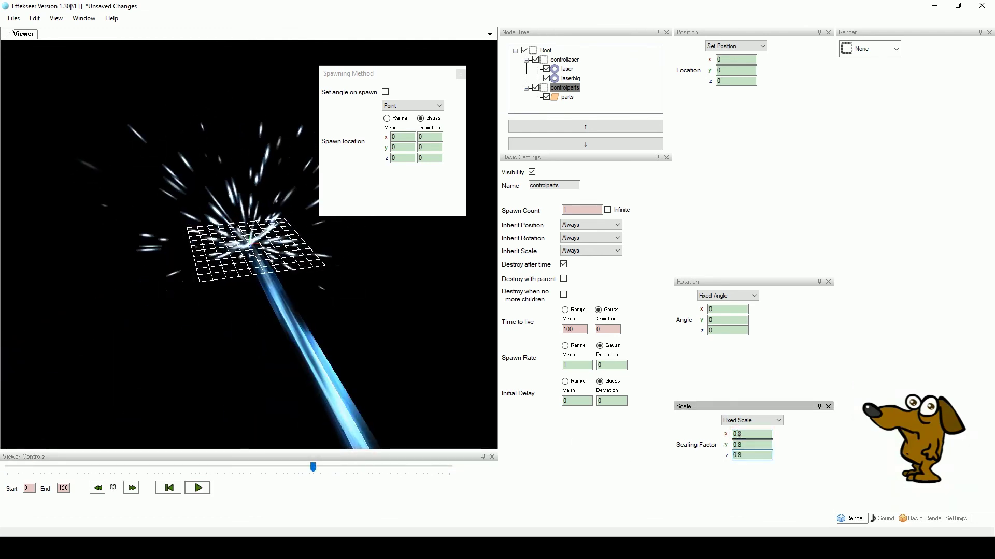
{"action": "left_click", "coordinate": [199, 488]}
{"action": "right_click_drag", "start_coordinate": [311, 362], "coordinate": [345, 356]}
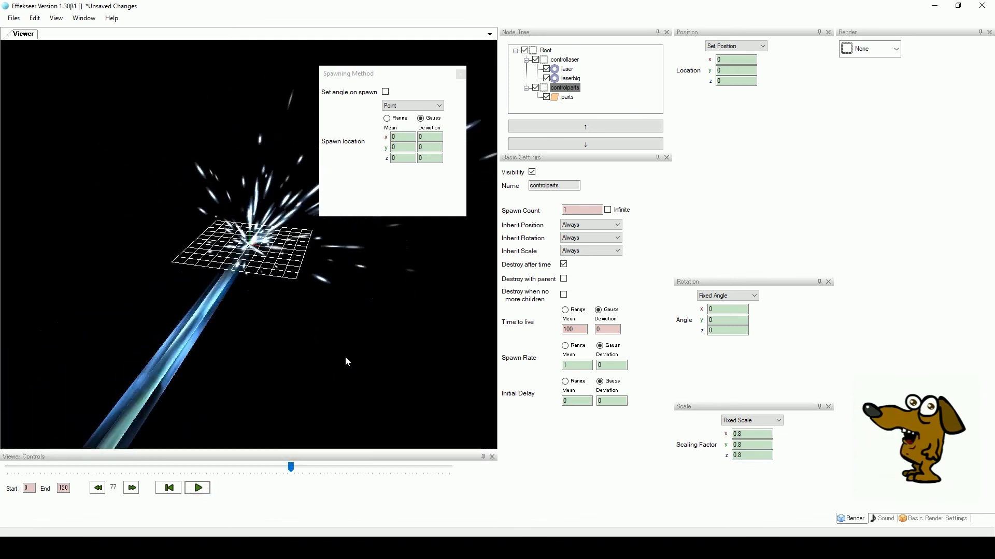
Add a controlwave node under Root with a child node named wave.
{"action": "left_click", "coordinate": [461, 74]}
{"action": "left_click", "coordinate": [541, 51]}
{"action": "right_click", "coordinate": [540, 51]}
{"action": "left_click", "coordinate": [570, 53]}
{"action": "left_click", "coordinate": [548, 185]}
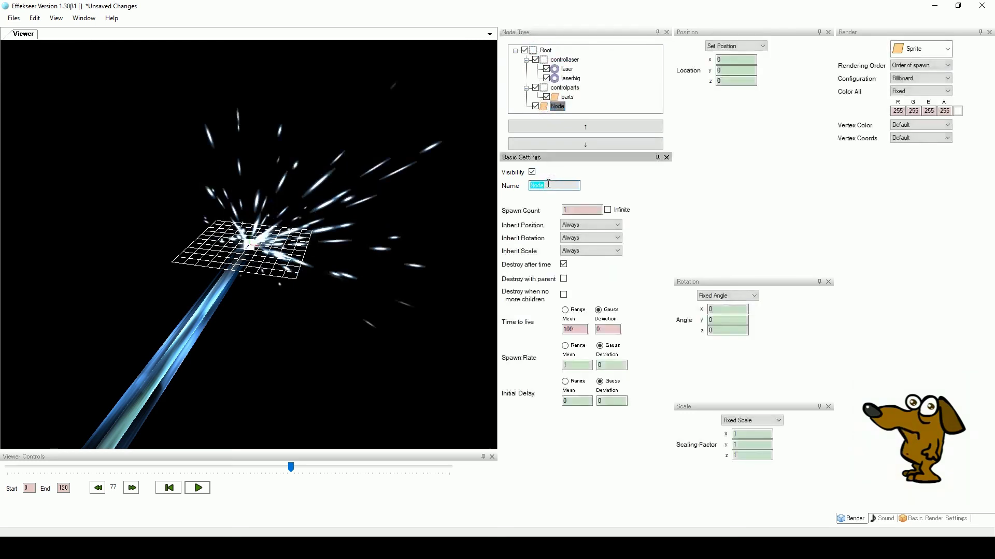
{"action": "type", "text": "controlwav"}
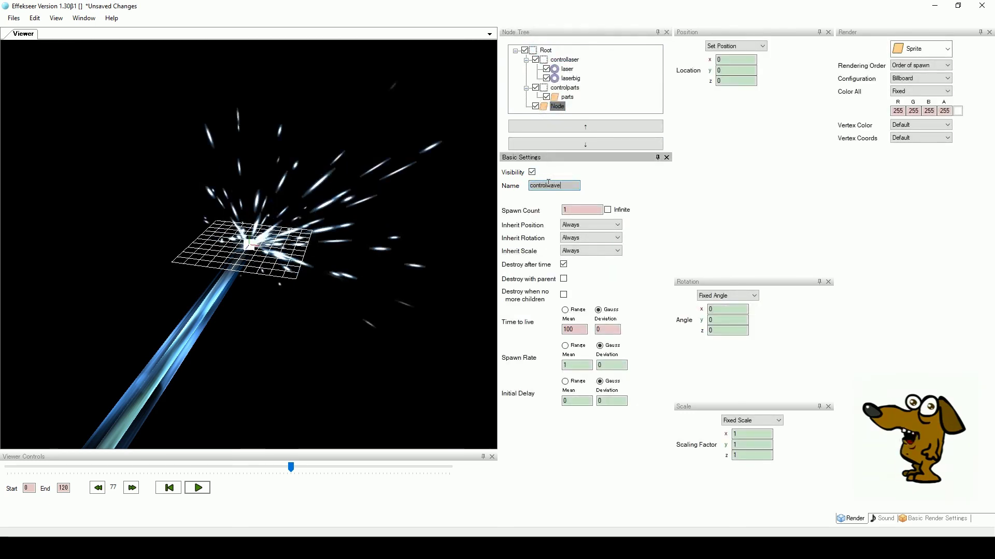
{"action": "key", "text": "Return"}
{"action": "right_click", "coordinate": [550, 105]}
{"action": "left_click", "coordinate": [562, 109]}
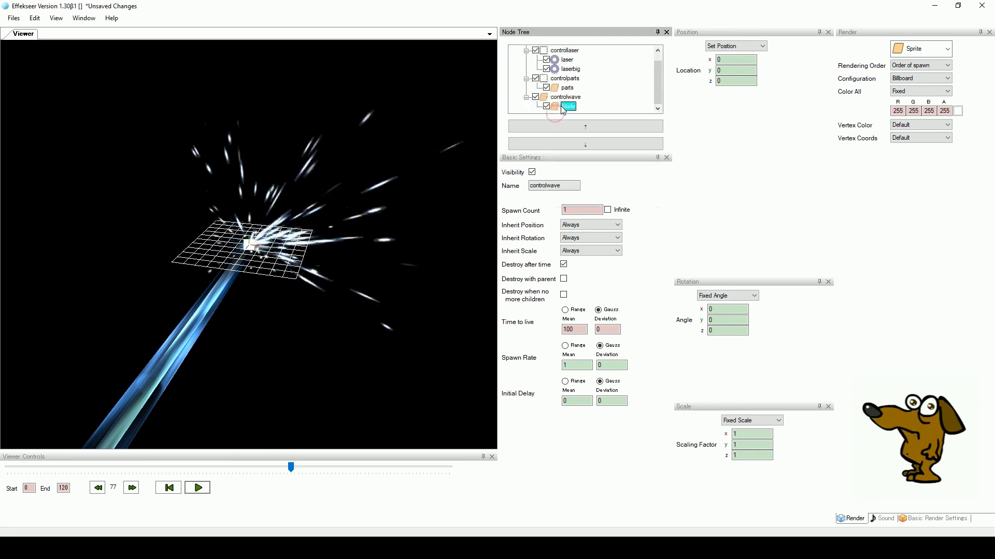
{"action": "left_click", "coordinate": [550, 185]}
{"action": "type", "text": "wa"}
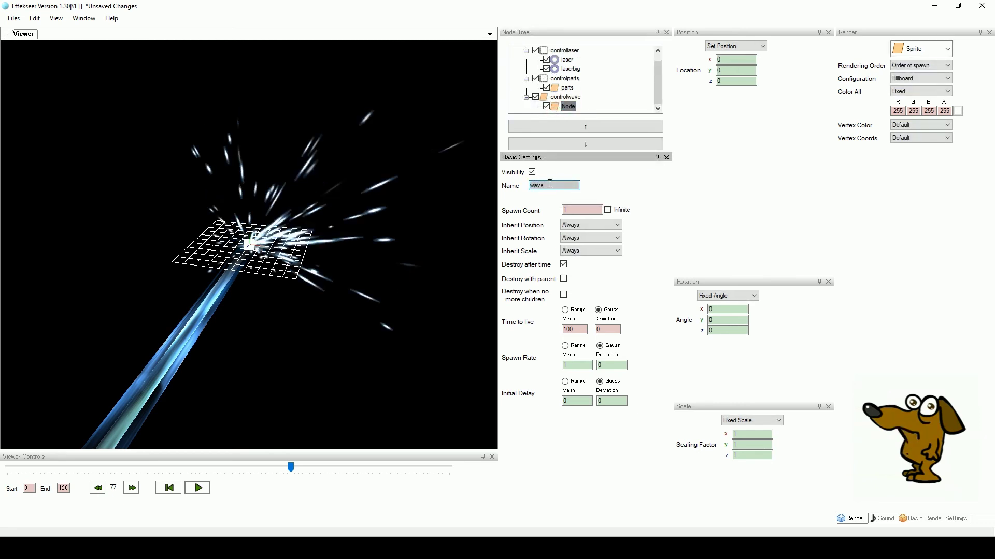
{"action": "type", "text": "ve"}
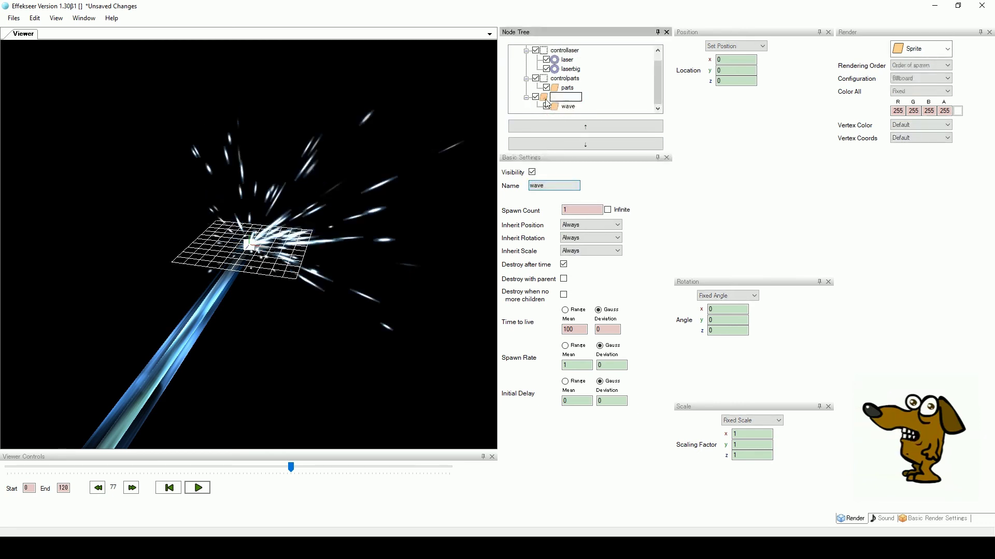
Set controlwave's render type to None and show wave's Basic Render Settings.
{"action": "left_click", "coordinate": [565, 97]}
{"action": "left_click", "coordinate": [915, 49]}
{"action": "left_click", "coordinate": [914, 65]}
{"action": "left_click", "coordinate": [553, 106]}
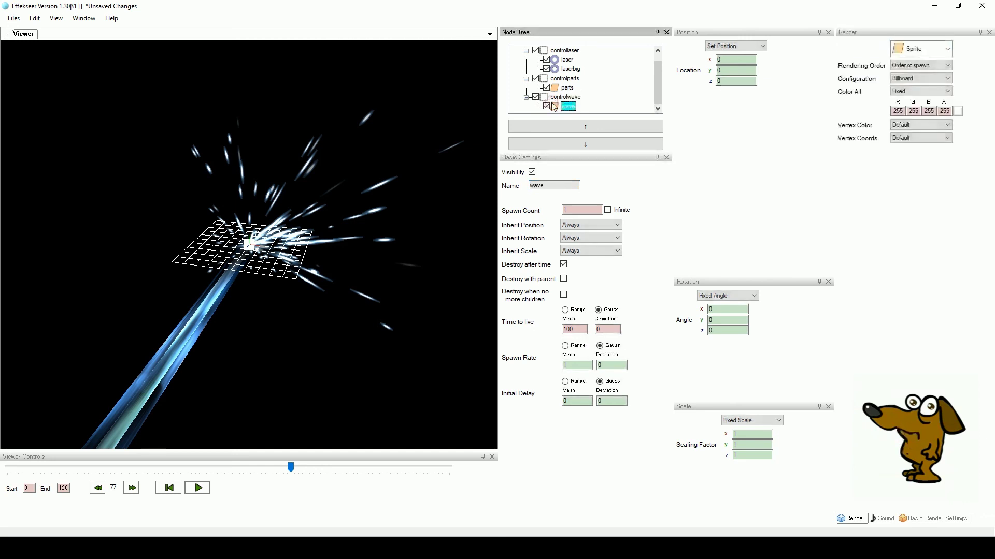
{"action": "left_click", "coordinate": [927, 519]}
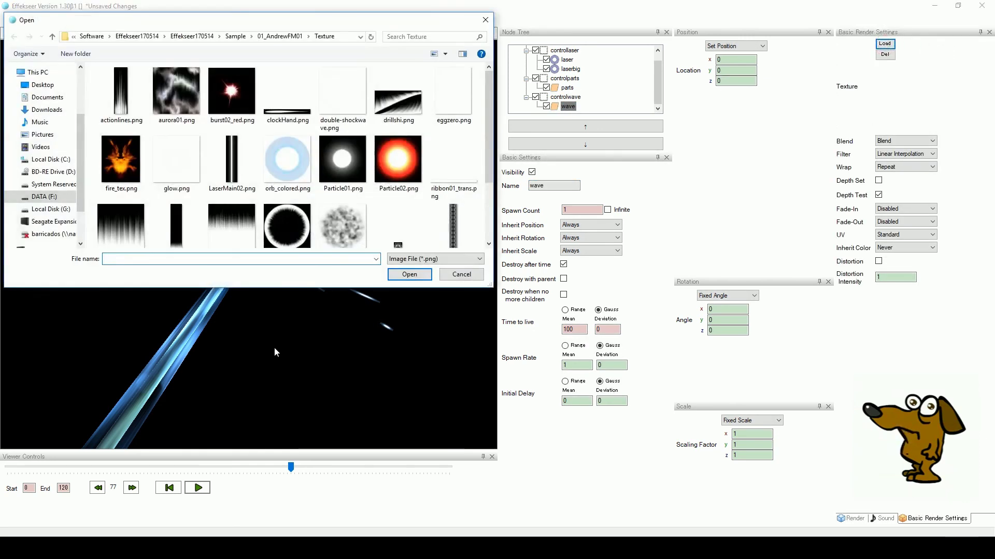
Give the wave node the Shock_wave004.png texture with Additive blending.
{"action": "left_click", "coordinate": [292, 238]}
{"action": "left_click", "coordinate": [418, 274]}
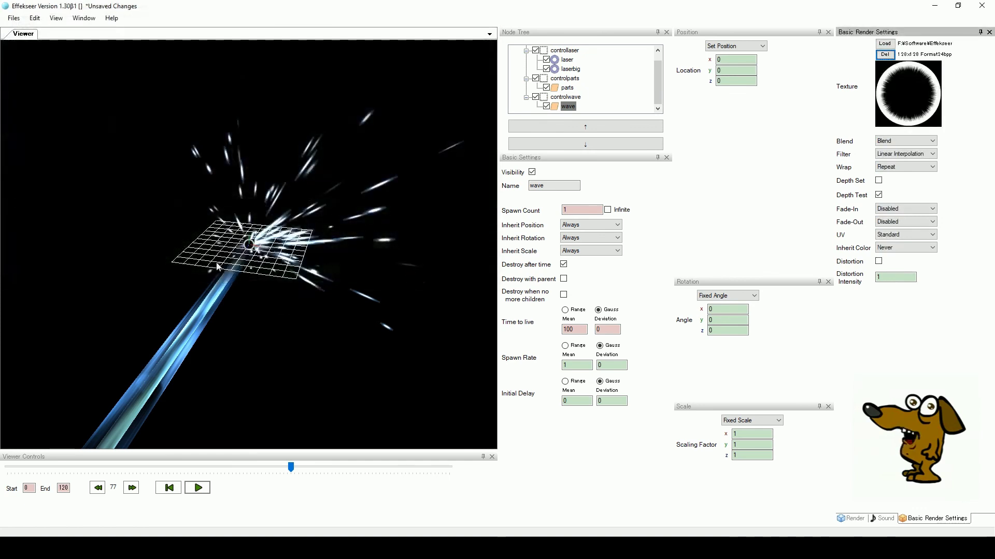
{"action": "left_click", "coordinate": [933, 141]}
{"action": "left_click", "coordinate": [909, 162]}
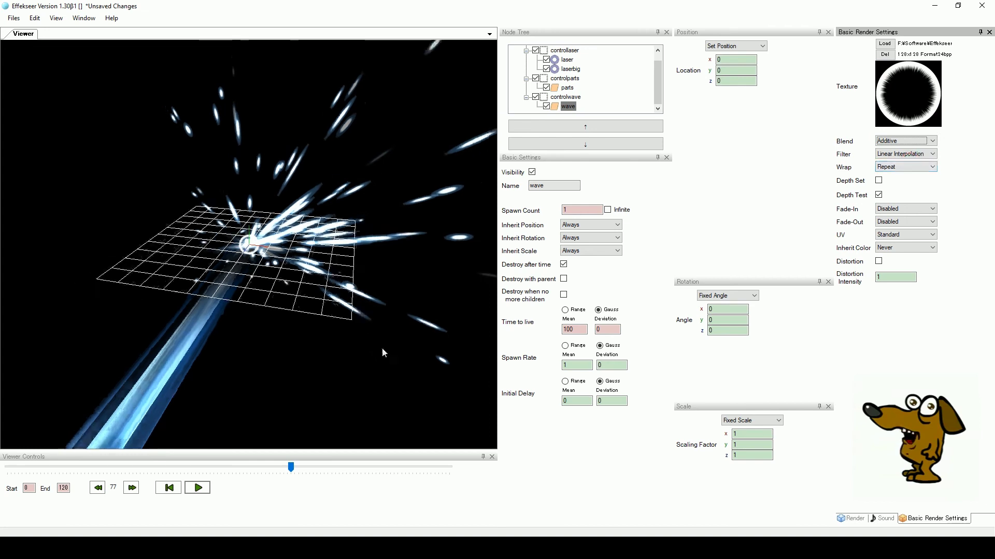
Switch the wave's scale to PVA with Expansion Speed 3 on x, y and z, then preview.
{"action": "scroll", "coordinate": [400, 334], "scroll_direction": "down", "scroll_amount": 2}
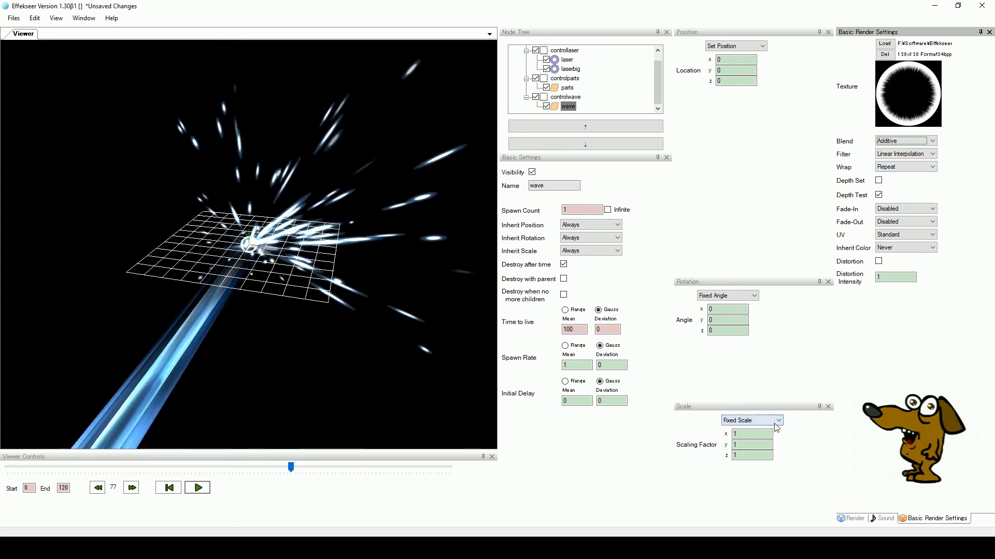
{"action": "left_click", "coordinate": [777, 420]}
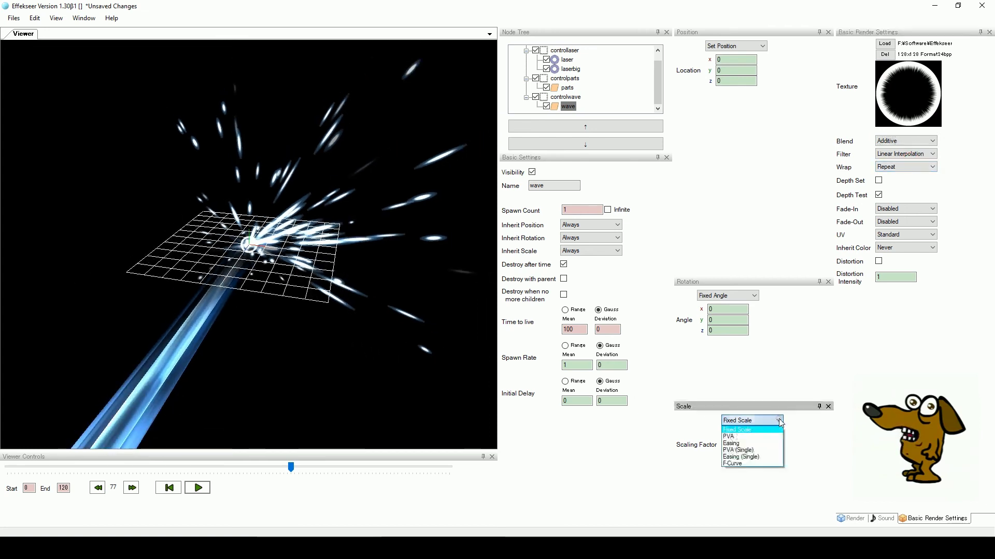
{"action": "left_click", "coordinate": [765, 438]}
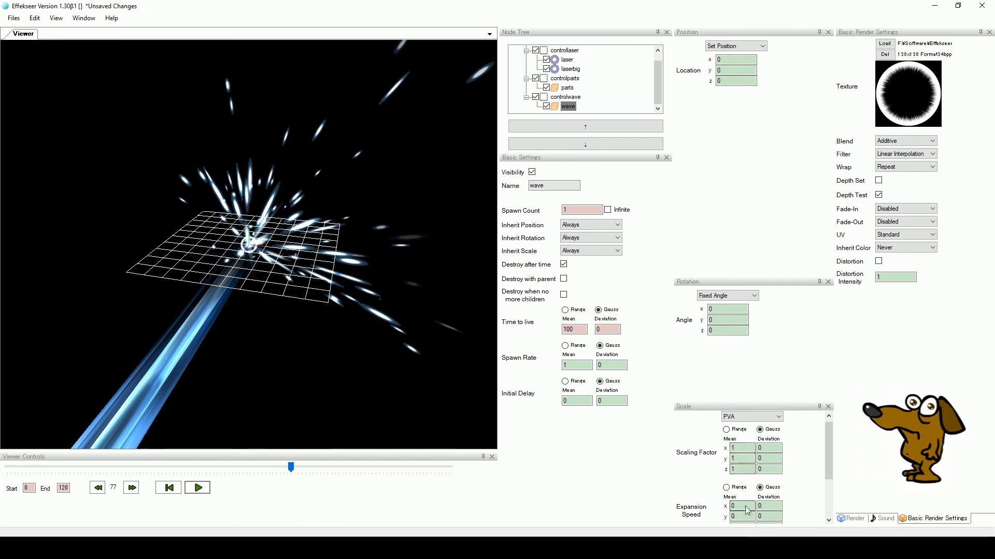
{"action": "scroll", "coordinate": [749, 504], "scroll_direction": "down", "scroll_amount": 2}
{"action": "double_click", "coordinate": [739, 435]}
{"action": "type", "text": "2"}
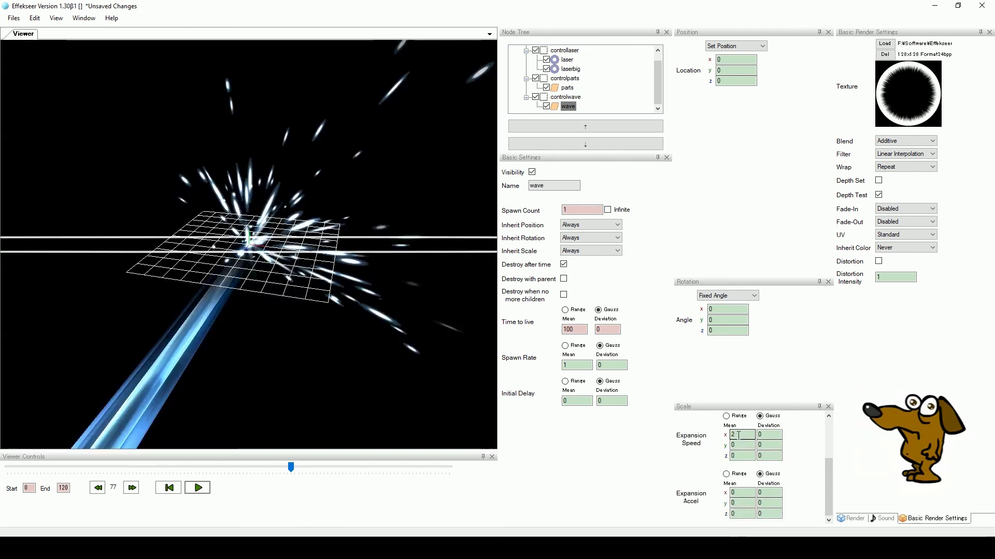
{"action": "key", "text": "BackSpace"}
{"action": "type", "text": "3"}
{"action": "double_click", "coordinate": [739, 444]}
{"action": "type", "text": "3"}
{"action": "double_click", "coordinate": [742, 455]}
{"action": "type", "text": "3"}
{"action": "scroll", "coordinate": [829, 471], "scroll_direction": "up", "scroll_amount": 1}
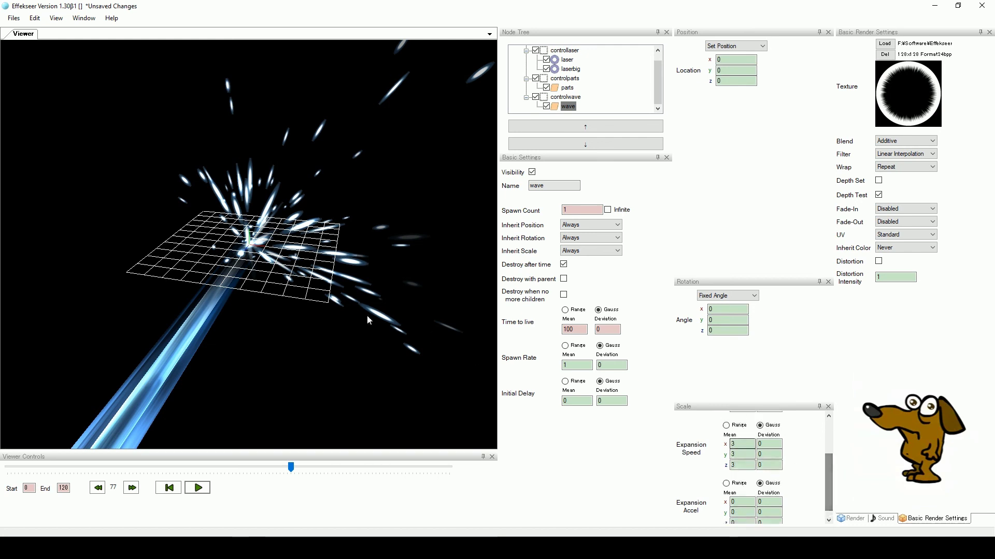
{"action": "scroll", "coordinate": [366, 315], "scroll_direction": "down", "scroll_amount": 3}
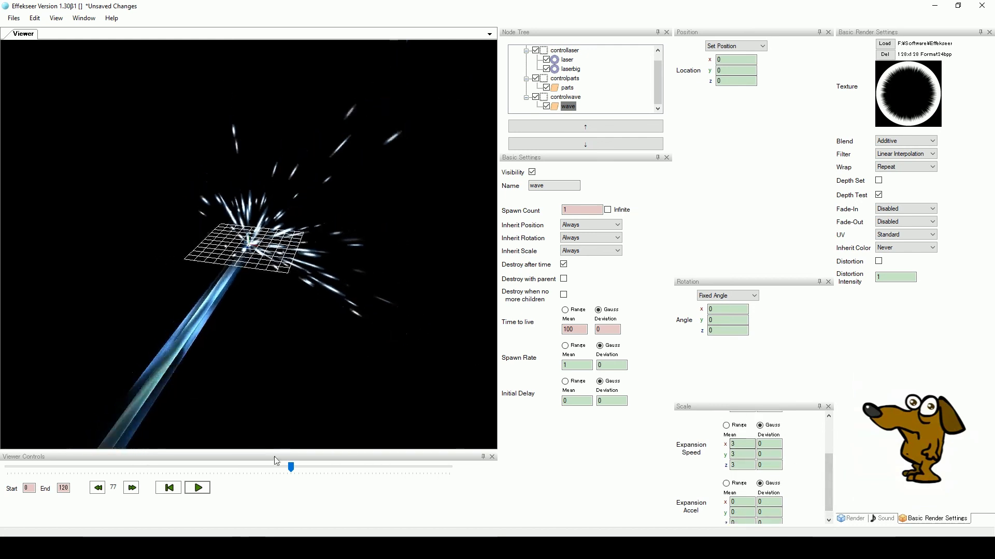
{"action": "left_click_drag", "start_coordinate": [289, 456], "coordinate": [41, 457]}
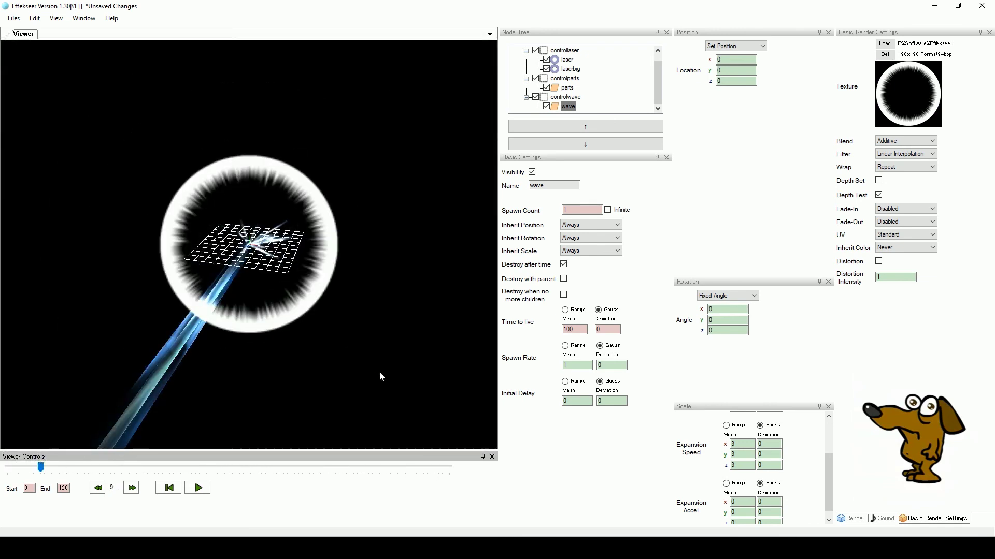
Give the wave a 15-frame time to live and enable a 5-frame fade-out.
{"action": "double_click", "coordinate": [579, 330]}
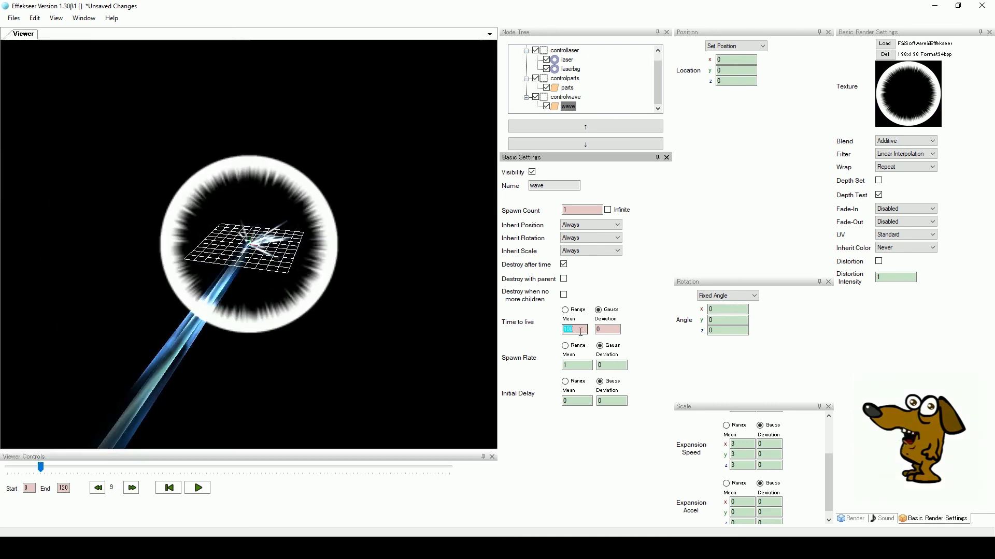
{"action": "type", "text": "15"}
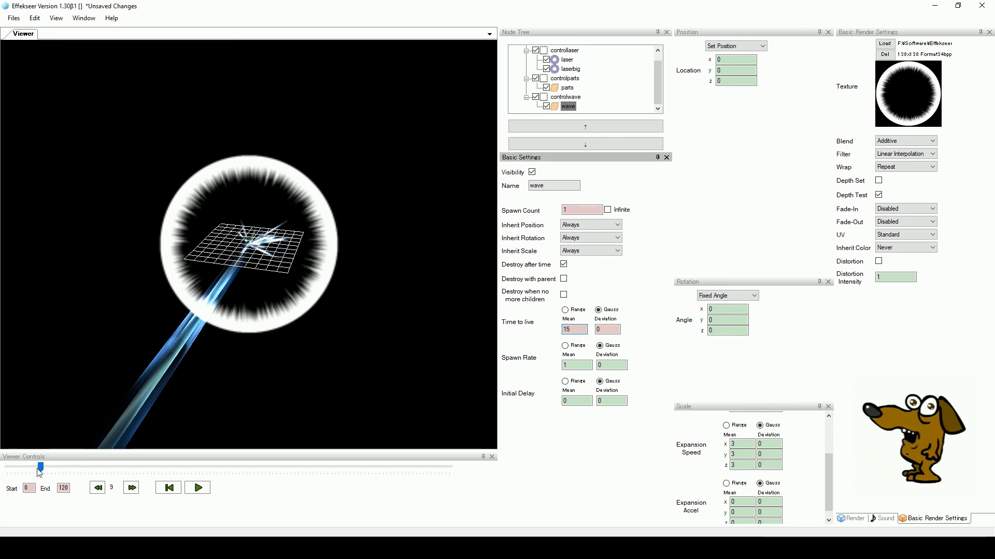
{"action": "mouse_move", "coordinate": [41, 467]}
{"action": "left_mouse_down"}
{"action": "mouse_move", "coordinate": [8, 468]}
{"action": "mouse_move", "coordinate": [77, 473]}
{"action": "mouse_move", "coordinate": [6, 469]}
{"action": "mouse_move", "coordinate": [44, 469]}
{"action": "mouse_move", "coordinate": [43, 479]}
{"action": "left_mouse_up"}
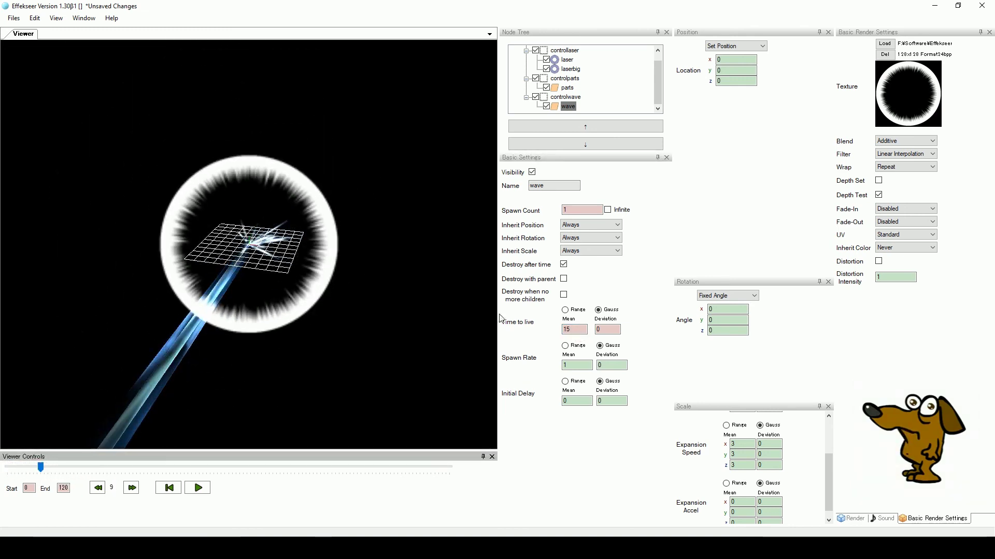
{"action": "left_click", "coordinate": [932, 222]}
{"action": "left_click", "coordinate": [911, 231]}
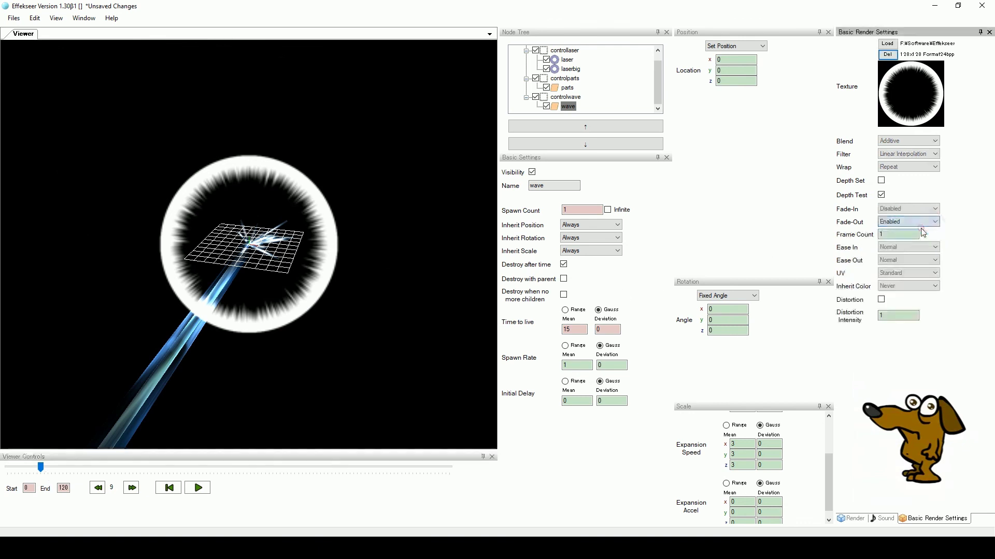
{"action": "left_click", "coordinate": [897, 235]}
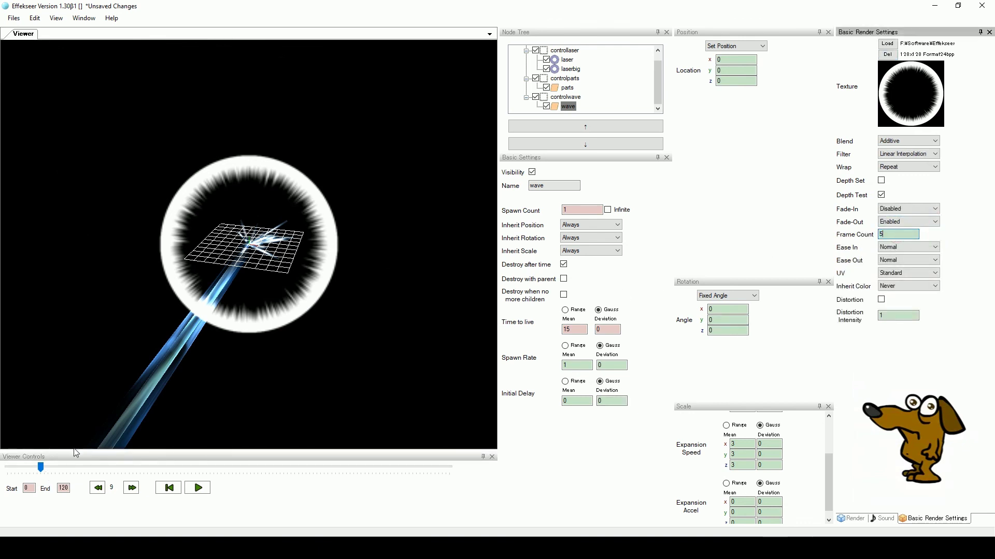
{"action": "mouse_move", "coordinate": [40, 468]}
{"action": "left_mouse_down"}
{"action": "mouse_move", "coordinate": [71, 472]}
{"action": "mouse_move", "coordinate": [44, 473]}
{"action": "left_mouse_up"}
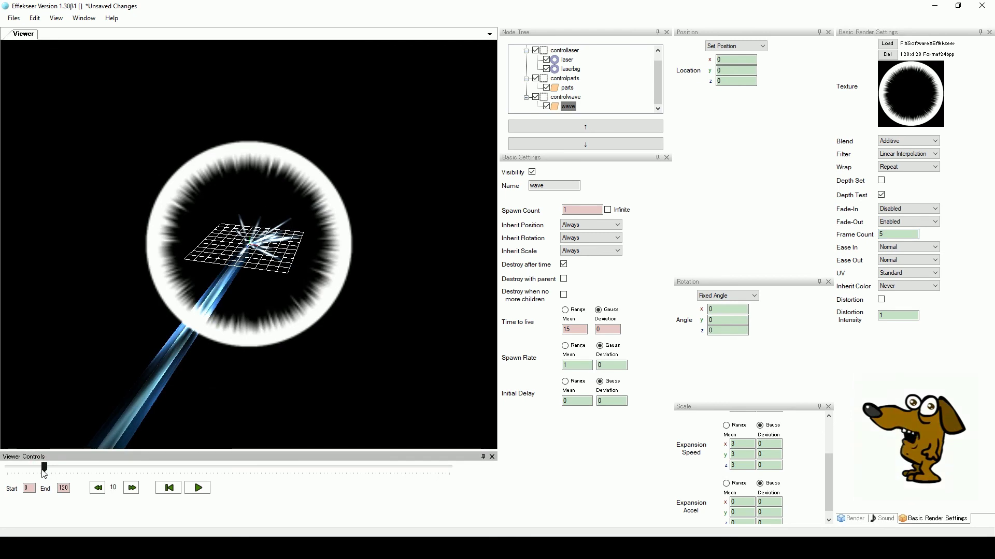
Set the wave's spawn count to 25 and spawn rate to 4.
{"action": "double_click", "coordinate": [574, 210]}
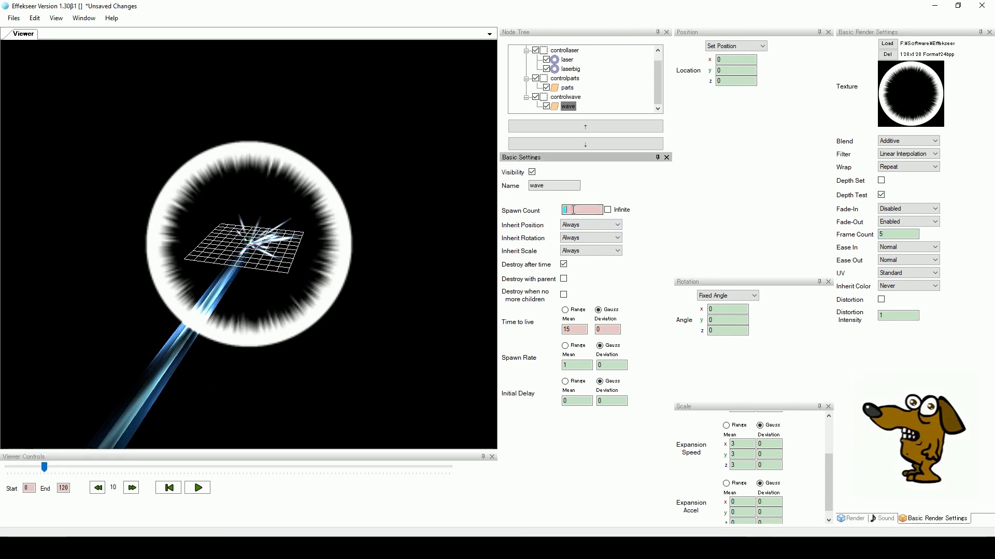
{"action": "type", "text": "25"}
{"action": "key", "text": "Return"}
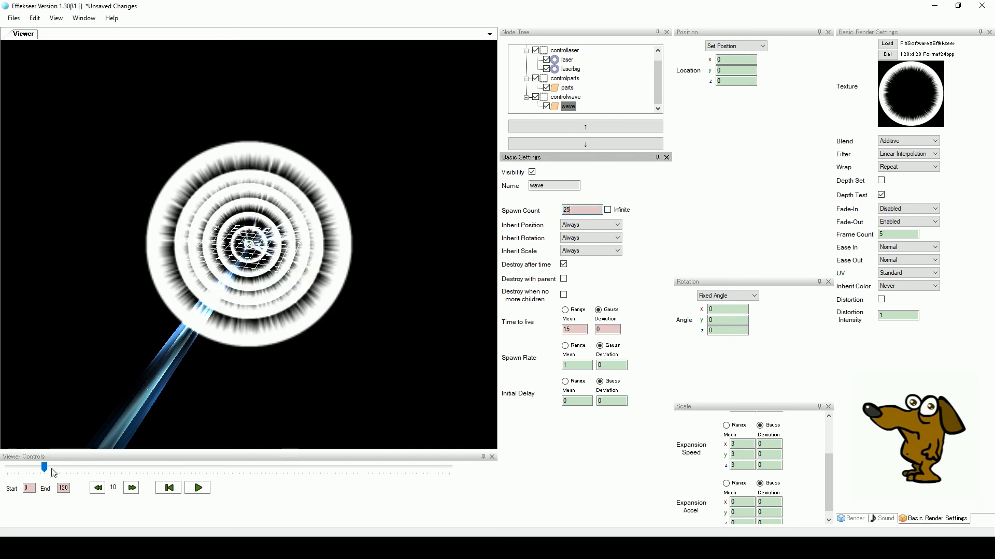
{"action": "left_click_drag", "start_coordinate": [51, 473], "coordinate": [137, 465]}
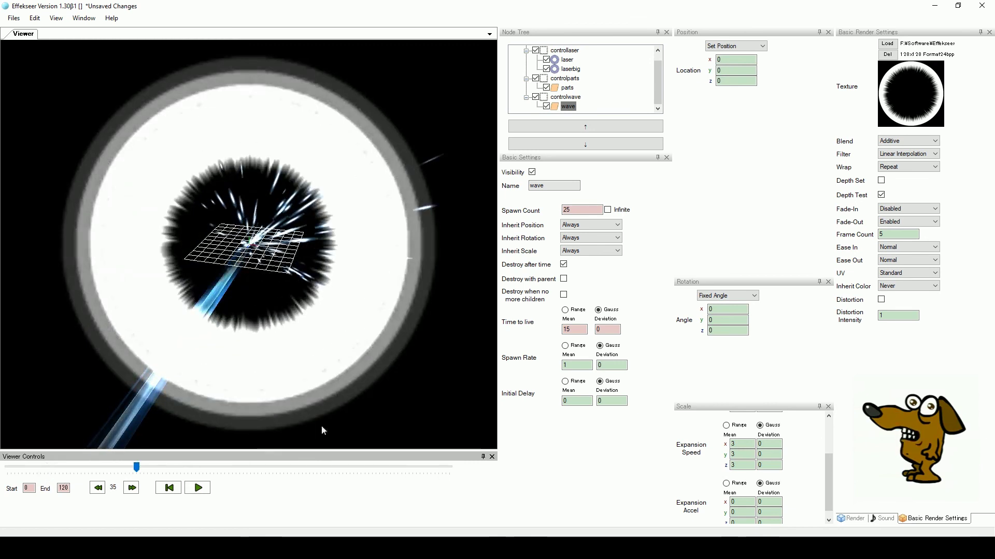
{"action": "scroll", "coordinate": [577, 367], "scroll_direction": "up", "scroll_amount": 3}
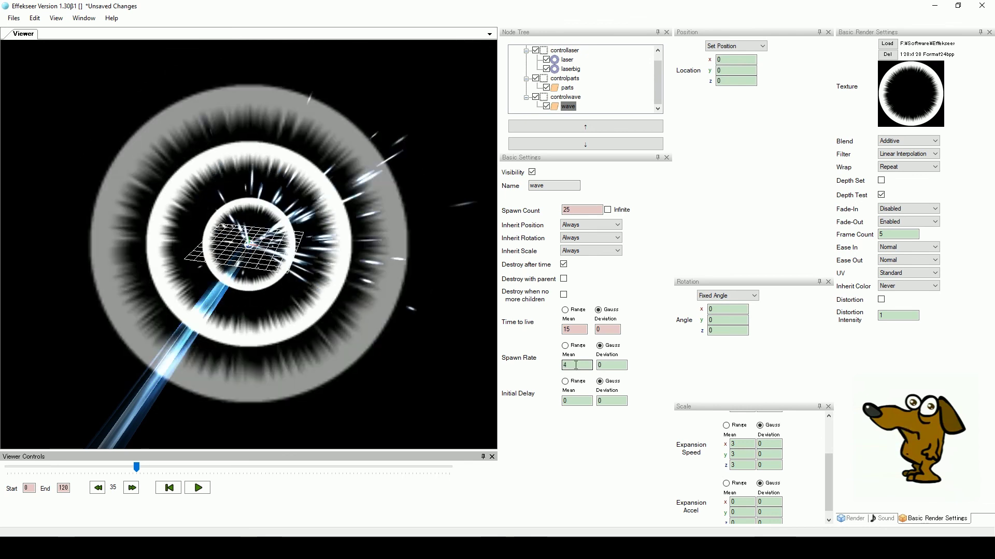
{"action": "left_click", "coordinate": [575, 366]}
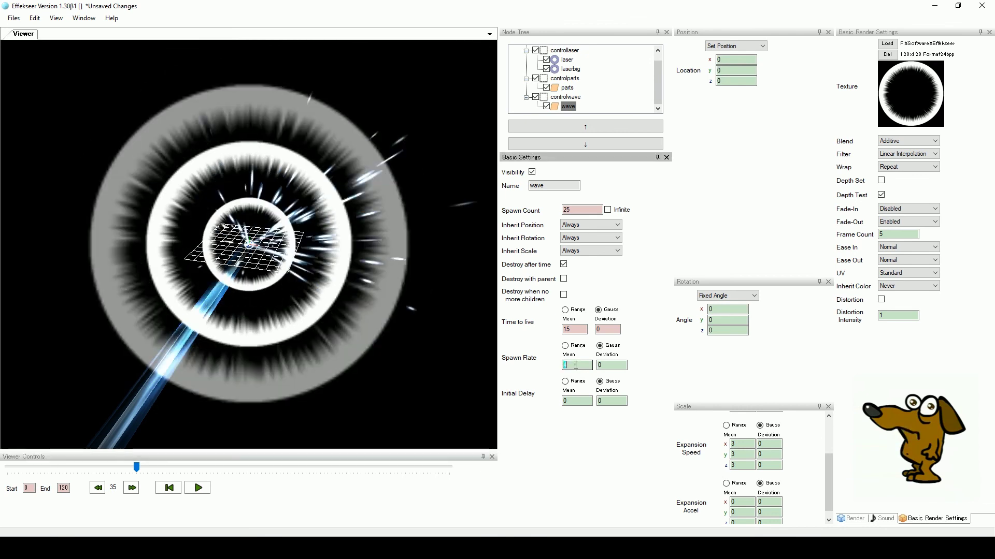
Set the controlwave node's Fixed Scale factor to 0.3 on x, y and z.
{"action": "left_click", "coordinate": [557, 109]}
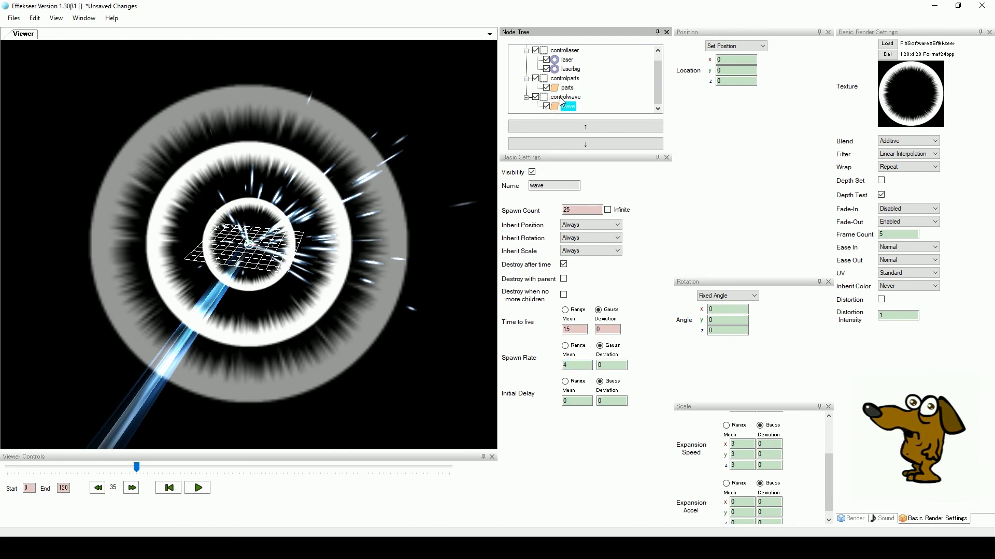
{"action": "left_click", "coordinate": [562, 98]}
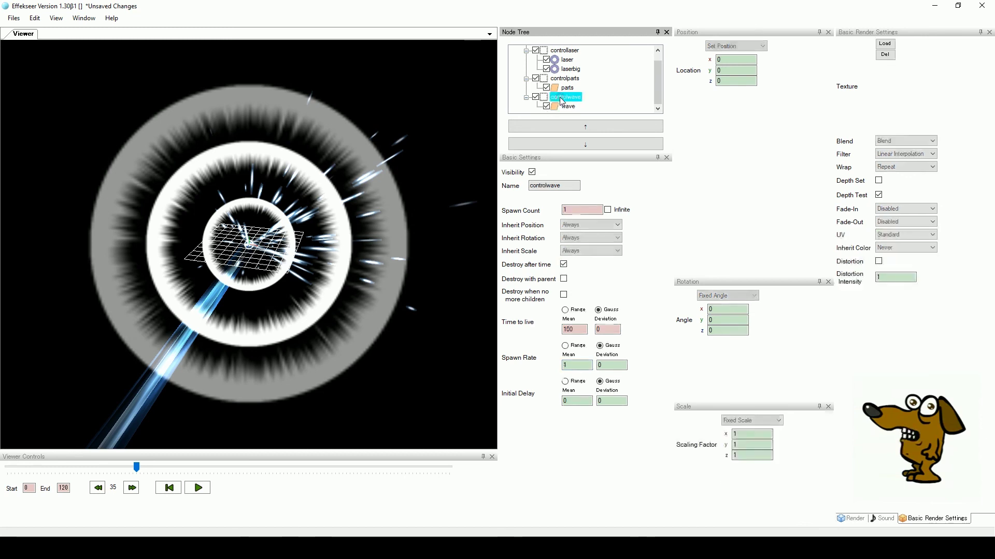
{"action": "left_click", "coordinate": [743, 436]}
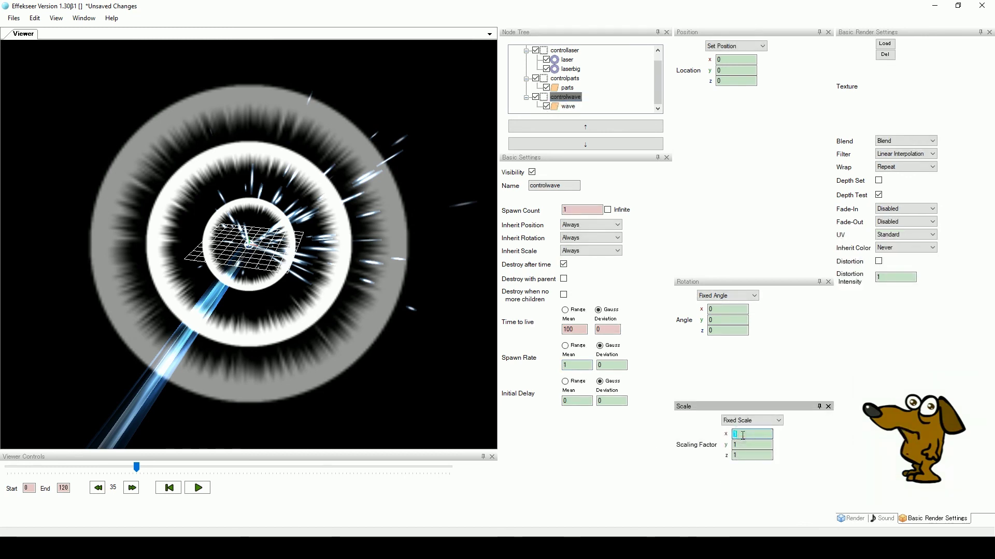
{"action": "type", "text": "0.3"}
{"action": "key", "text": "Tab"}
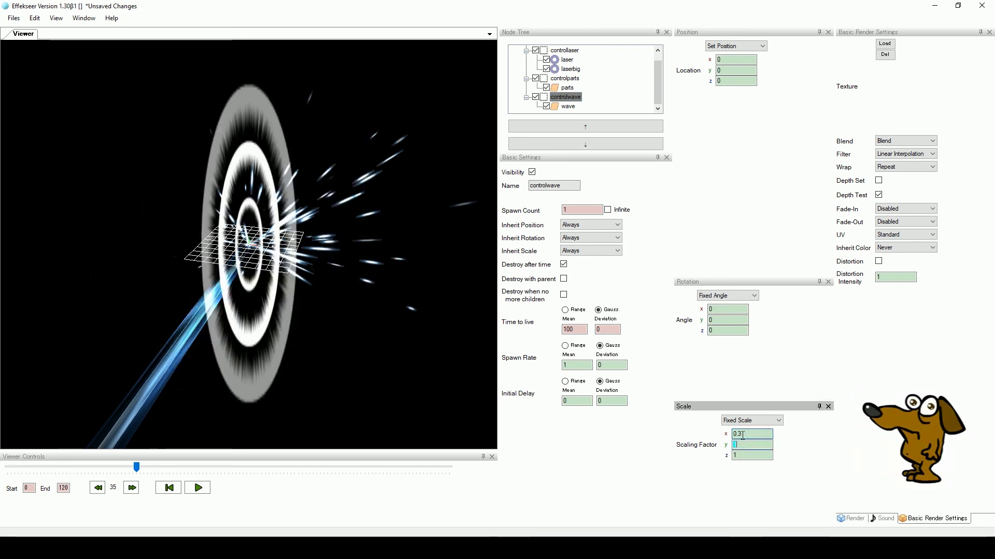
{"action": "type", "text": "0.3"}
{"action": "key", "text": "Tab"}
{"action": "type", "text": "0.3"}
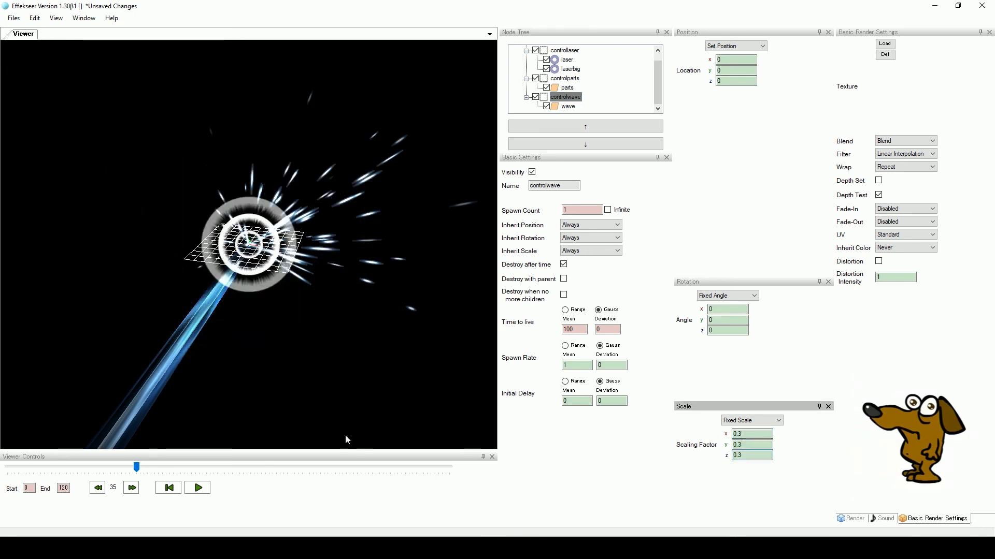
Play, pause and orbit the preview to check the smaller rings.
{"action": "left_click", "coordinate": [199, 489]}
{"action": "left_click", "coordinate": [198, 488]}
{"action": "right_click_drag", "start_coordinate": [219, 381], "coordinate": [259, 372]}
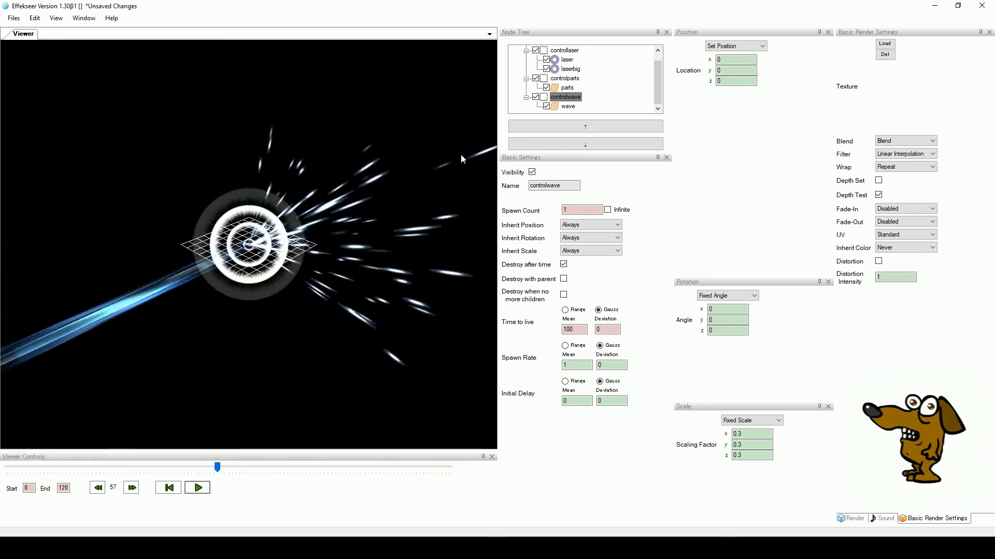
Try the Y-axis aligned configuration for the wave sprite in its Render settings.
{"action": "left_click", "coordinate": [554, 107]}
{"action": "left_click", "coordinate": [851, 519]}
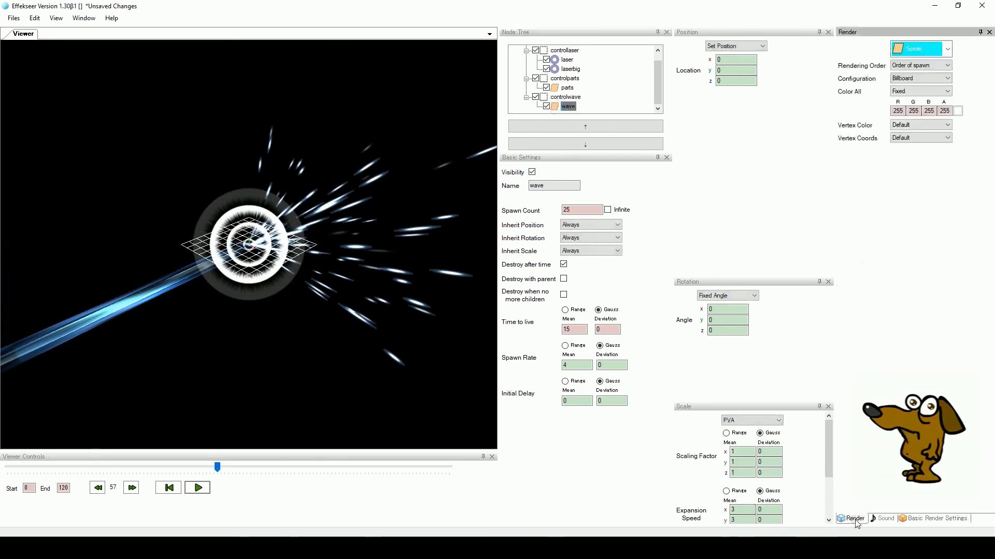
{"action": "left_click", "coordinate": [946, 78]}
{"action": "left_click", "coordinate": [912, 96]}
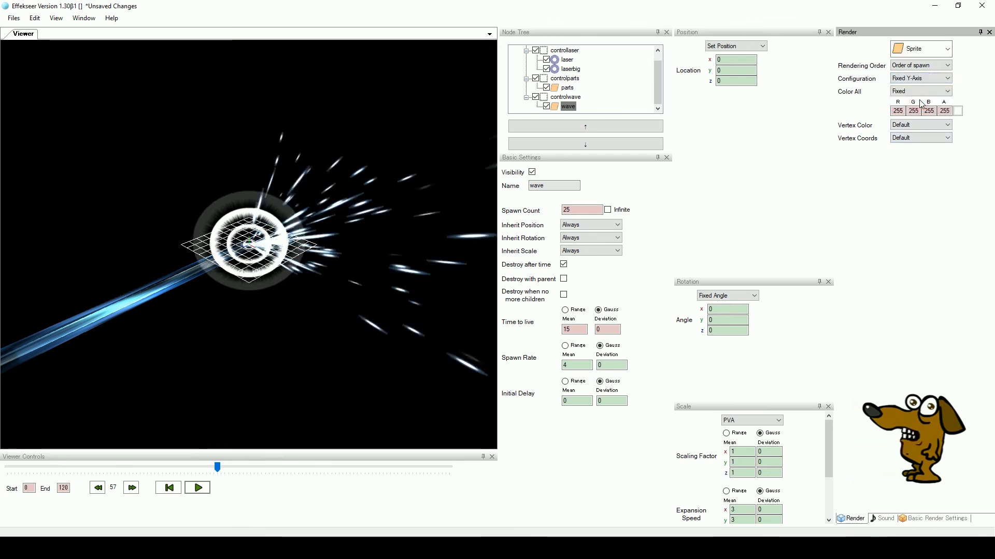
{"action": "right_click_drag", "start_coordinate": [279, 342], "coordinate": [358, 334]}
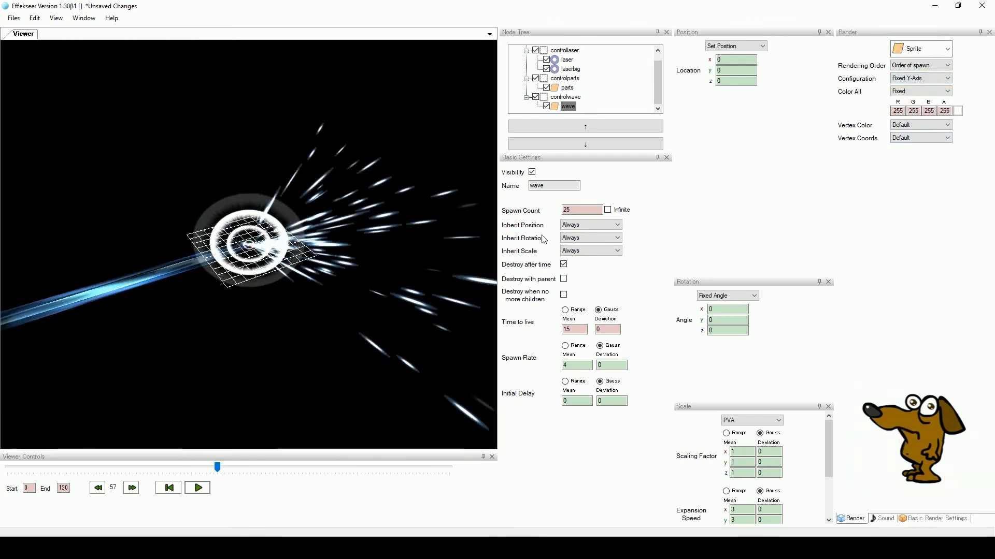
Change the wave sprite configuration to Fixed and replay the preview to check the rings.
{"action": "left_click", "coordinate": [947, 78]}
{"action": "left_click", "coordinate": [915, 107]}
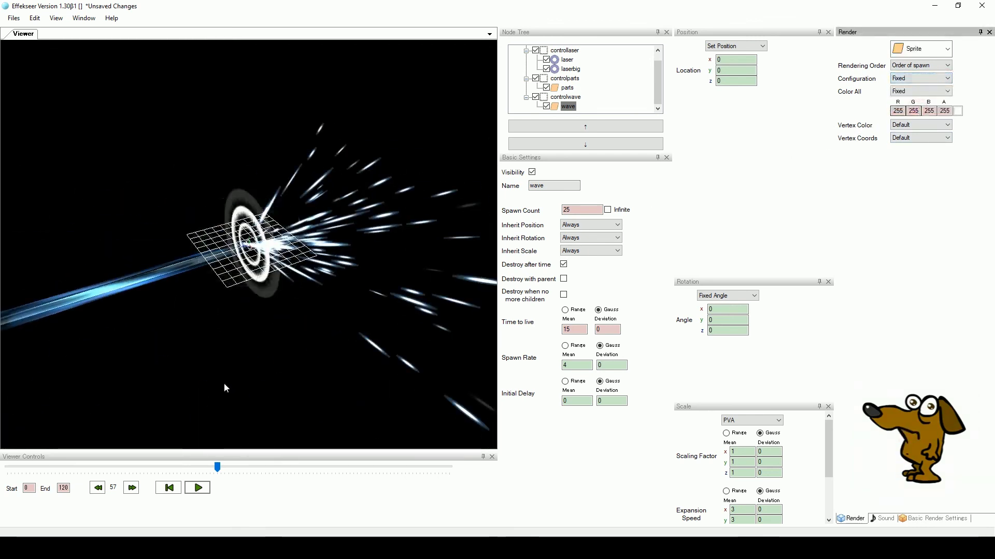
{"action": "mouse_move", "coordinate": [222, 383]}
{"action": "right_mouse_down"}
{"action": "mouse_move", "coordinate": [282, 377]}
{"action": "mouse_move", "coordinate": [218, 378]}
{"action": "right_mouse_up"}
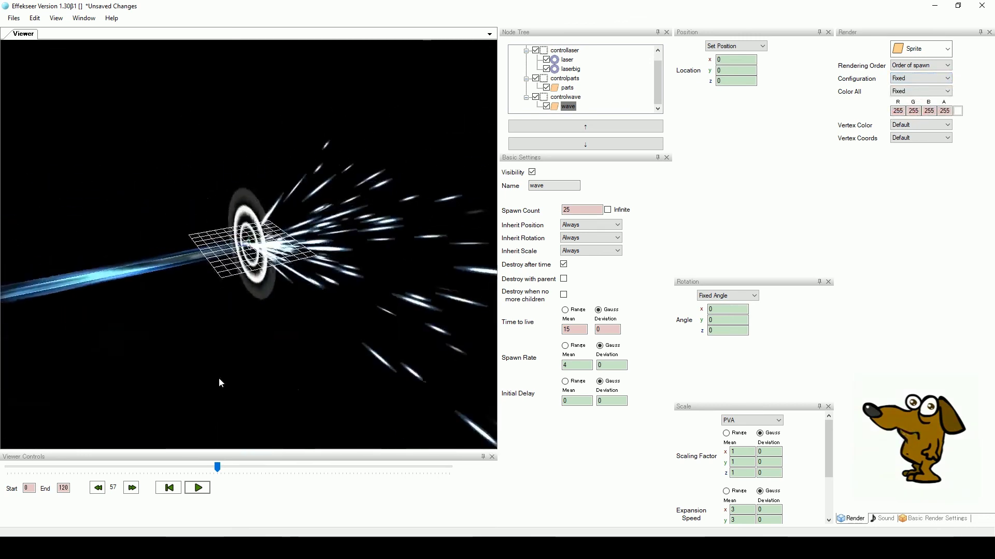
{"action": "left_click", "coordinate": [169, 488]}
{"action": "left_click", "coordinate": [192, 490]}
{"action": "left_click", "coordinate": [197, 488]}
{"action": "right_click_drag", "start_coordinate": [210, 397], "coordinate": [269, 397]}
{"action": "left_click", "coordinate": [169, 488]}
{"action": "left_click", "coordinate": [192, 489]}
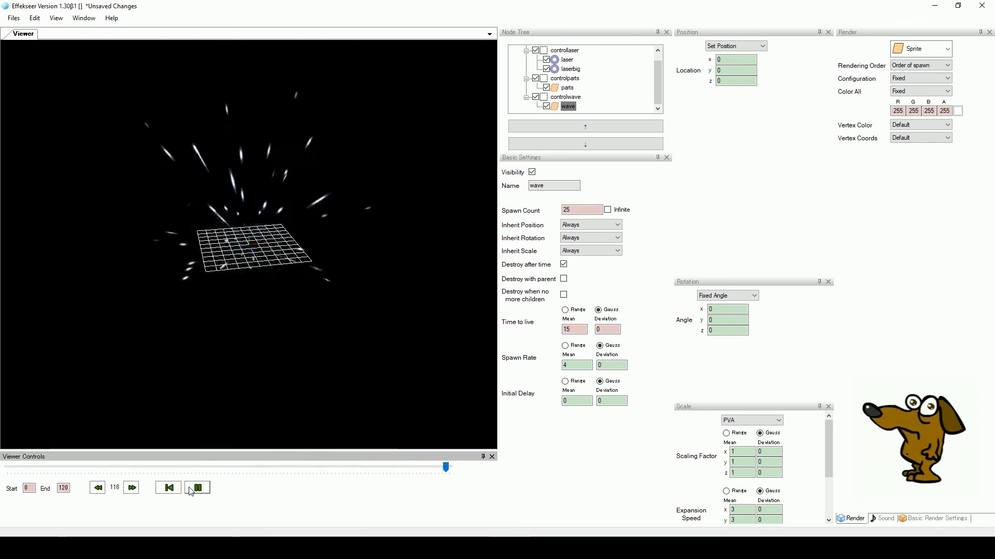
{"action": "left_click", "coordinate": [192, 489]}
{"action": "left_click", "coordinate": [192, 490]}
{"action": "left_click", "coordinate": [197, 488]}
{"action": "left_click_drag", "start_coordinate": [42, 468], "coordinate": [451, 469]}
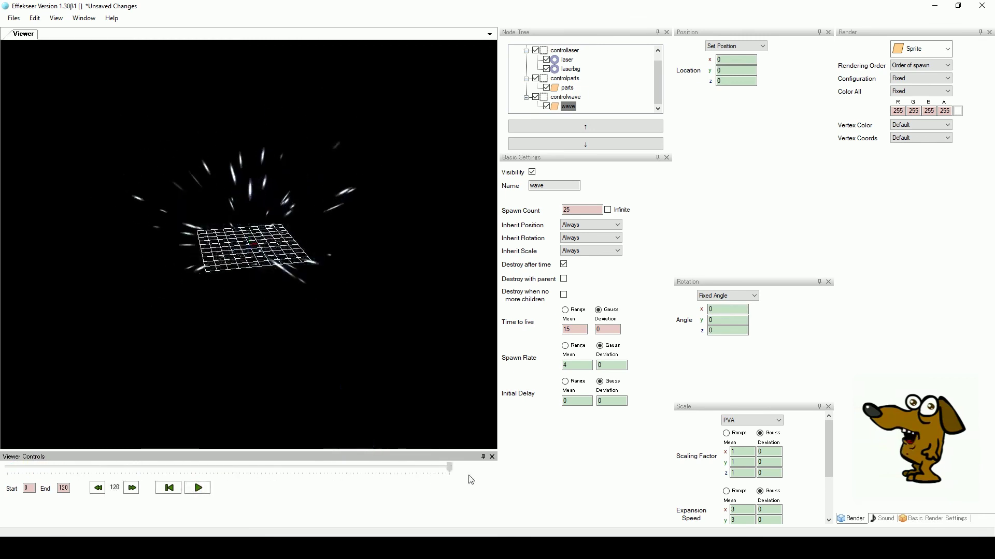
{"action": "left_click", "coordinate": [170, 488]}
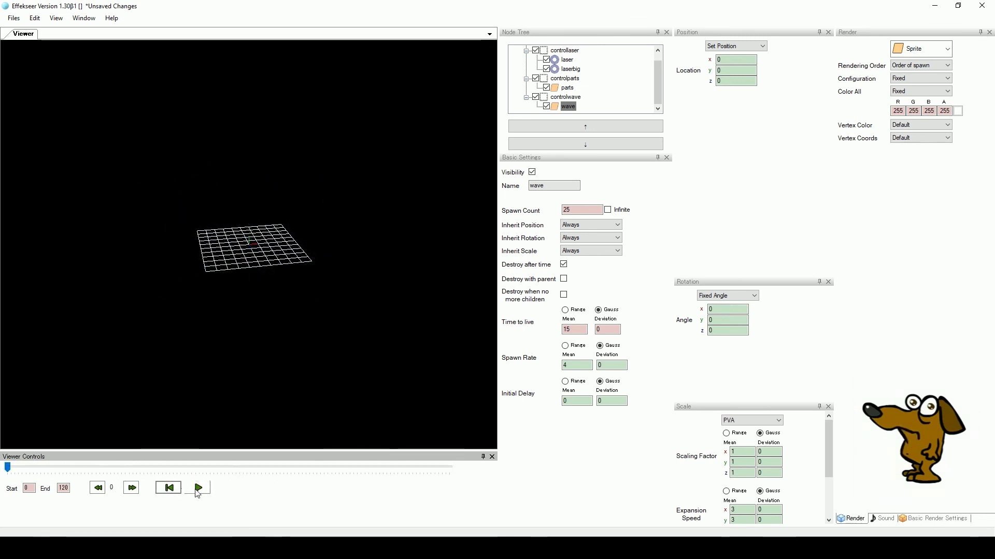